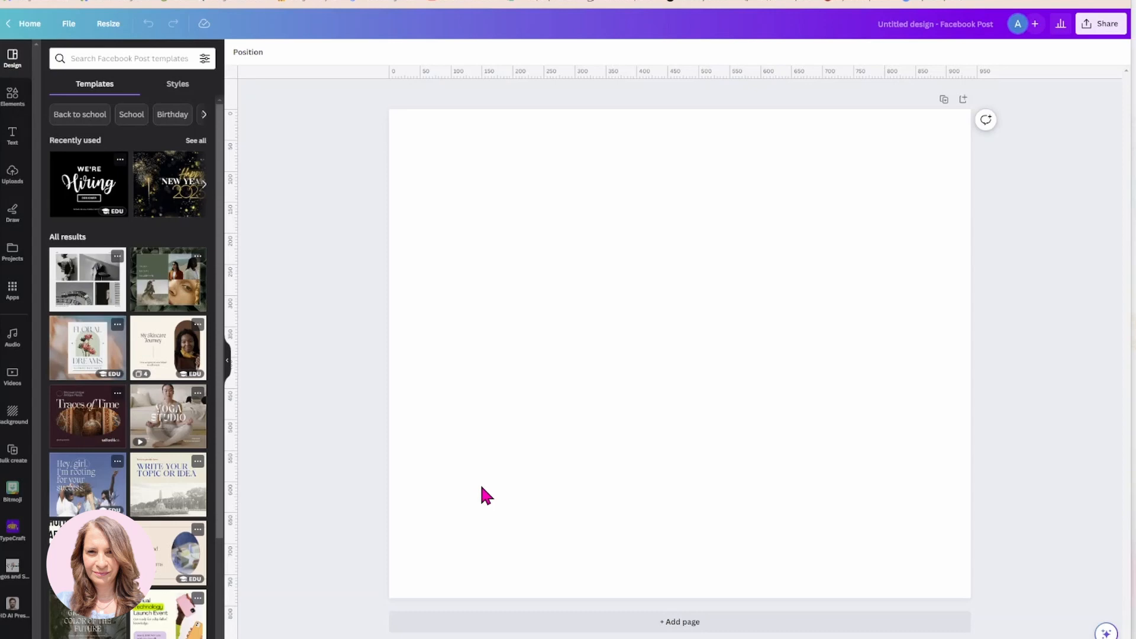
# Search the photo elements for "side profile woman" and add the photo of the woman with the flowing ponytail
pyautogui.click(94, 56)
pyautogui.write('s')
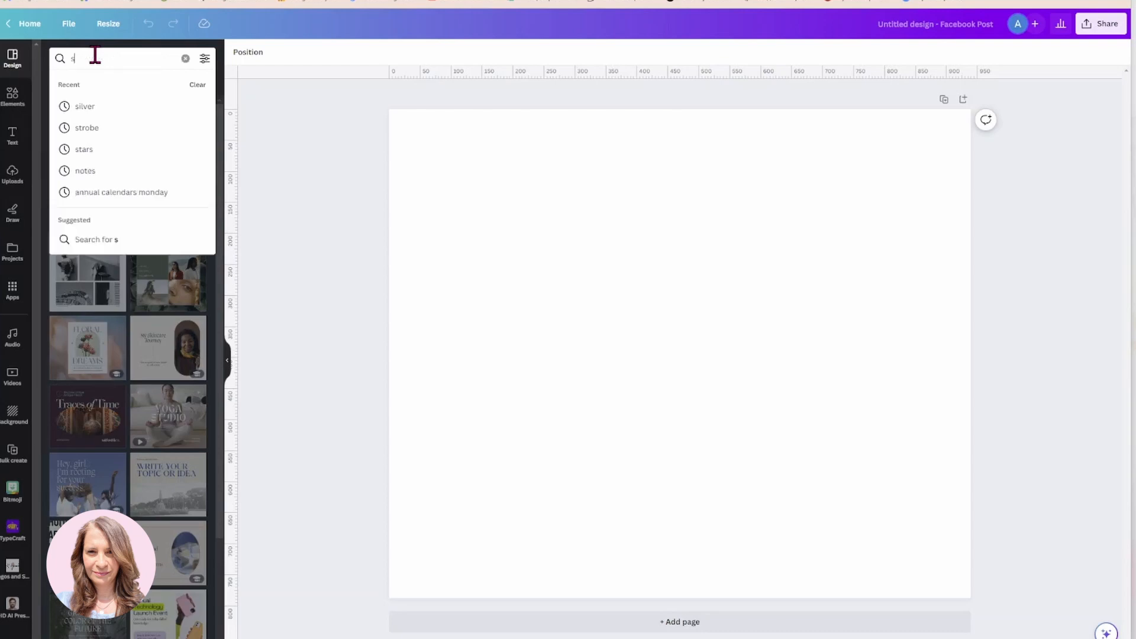
pyautogui.write('ide profile woman')
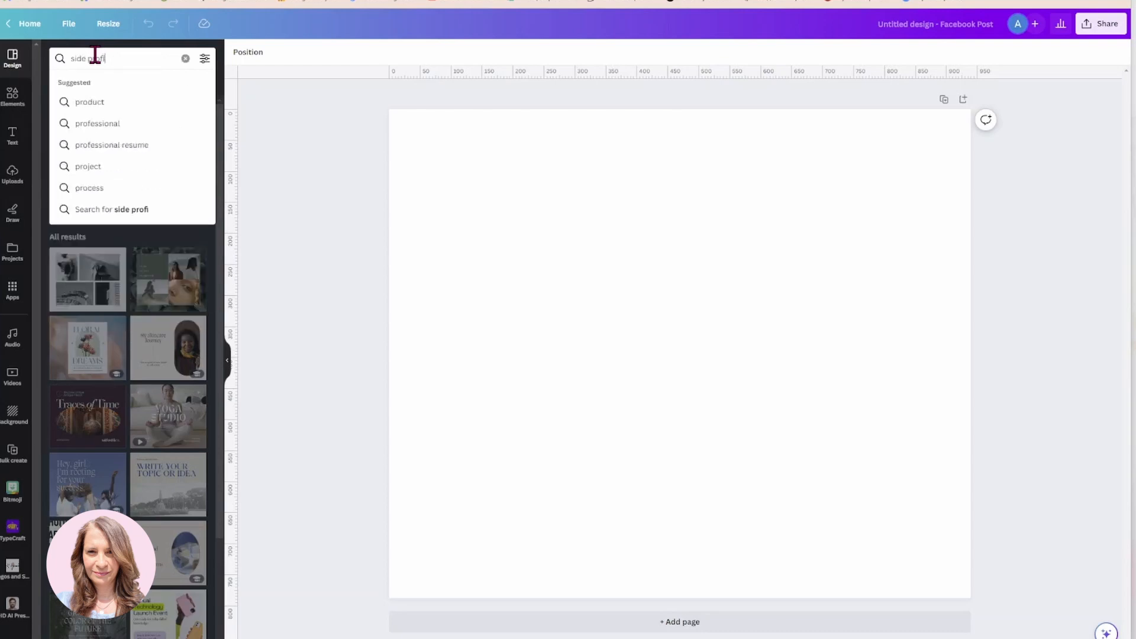
pyautogui.press('Return')
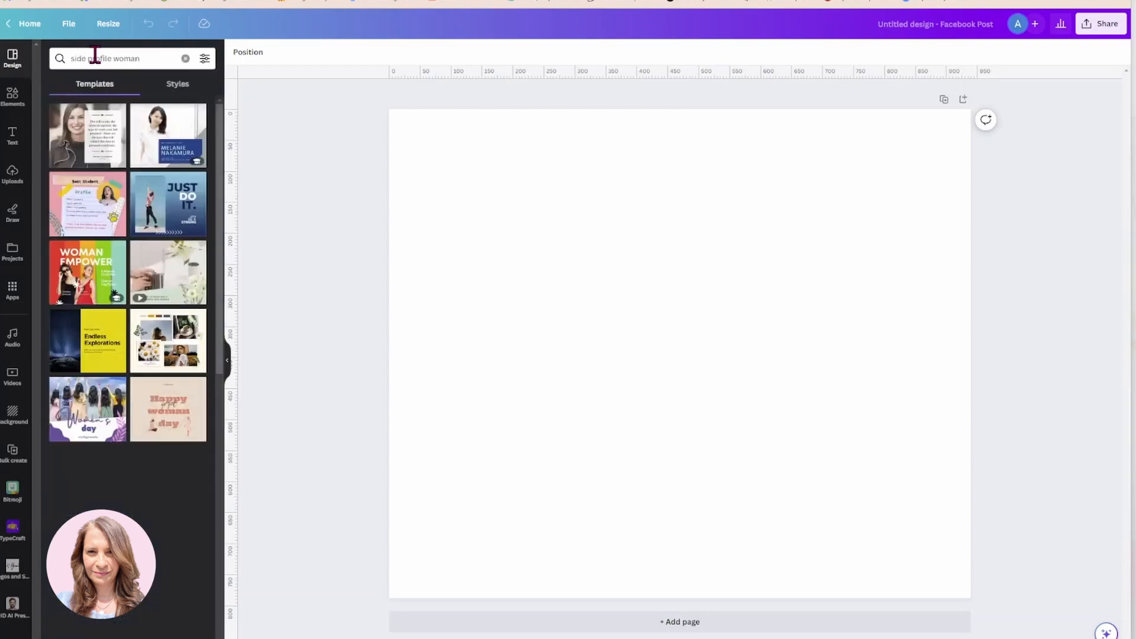
pyautogui.click(12, 96)
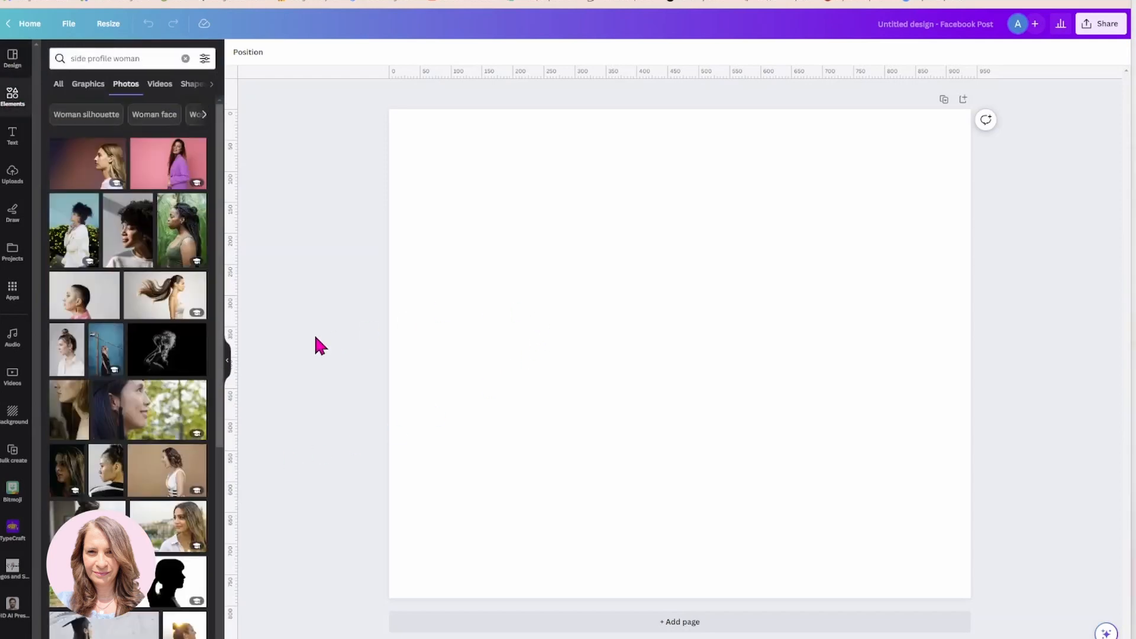
pyautogui.click(150, 307)
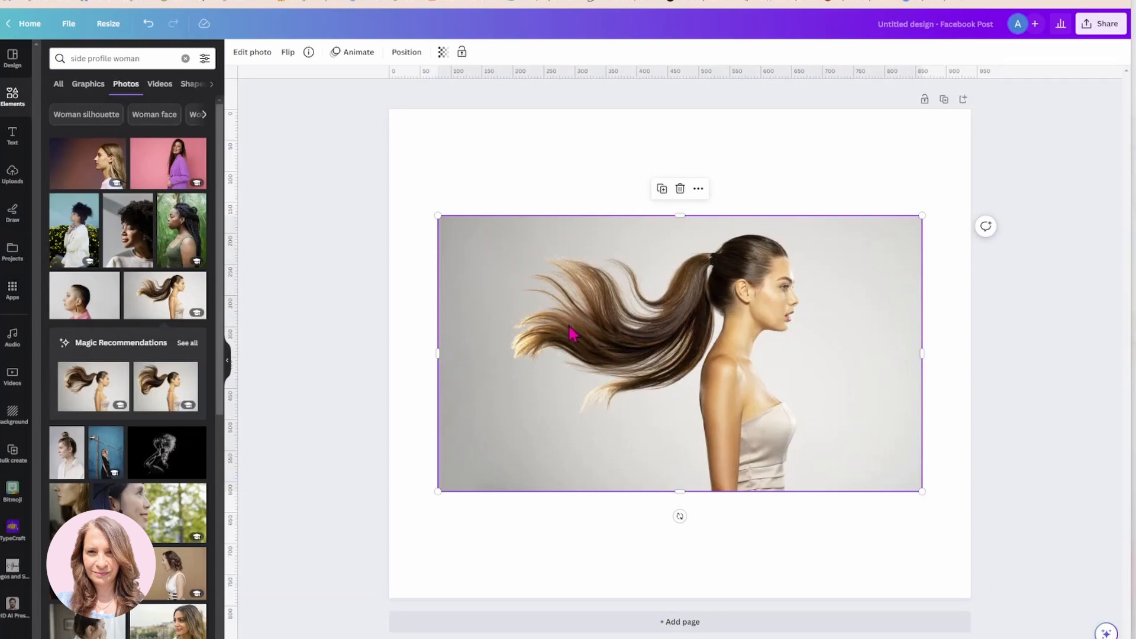
# Remove the photo's background and apply the Custom duotone effect to it
pyautogui.click(261, 55)
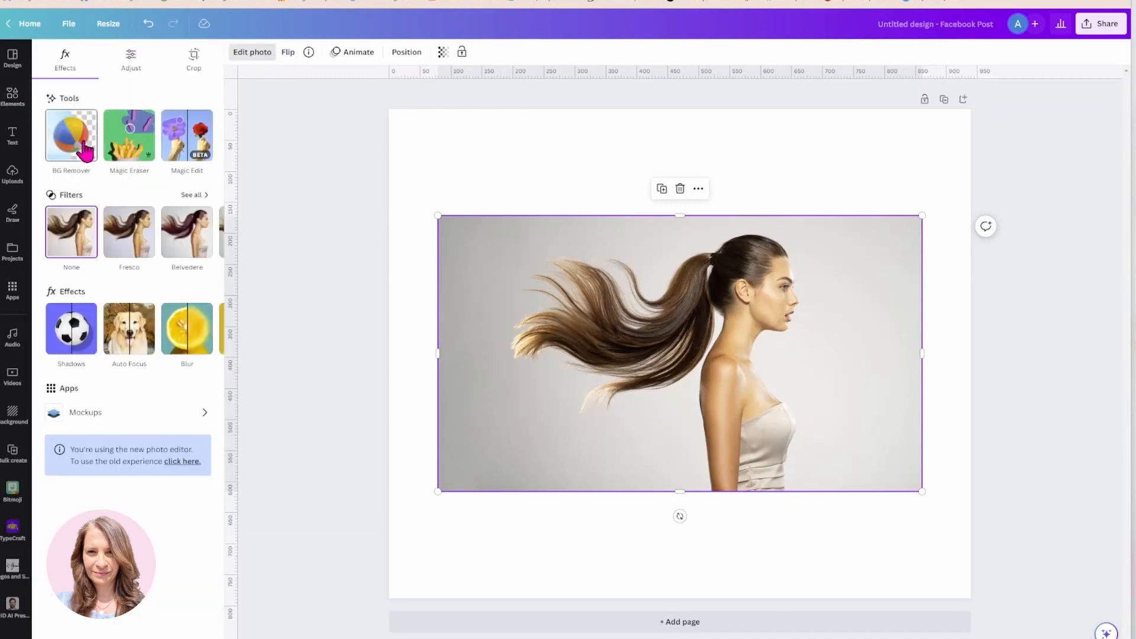
pyautogui.click(85, 148)
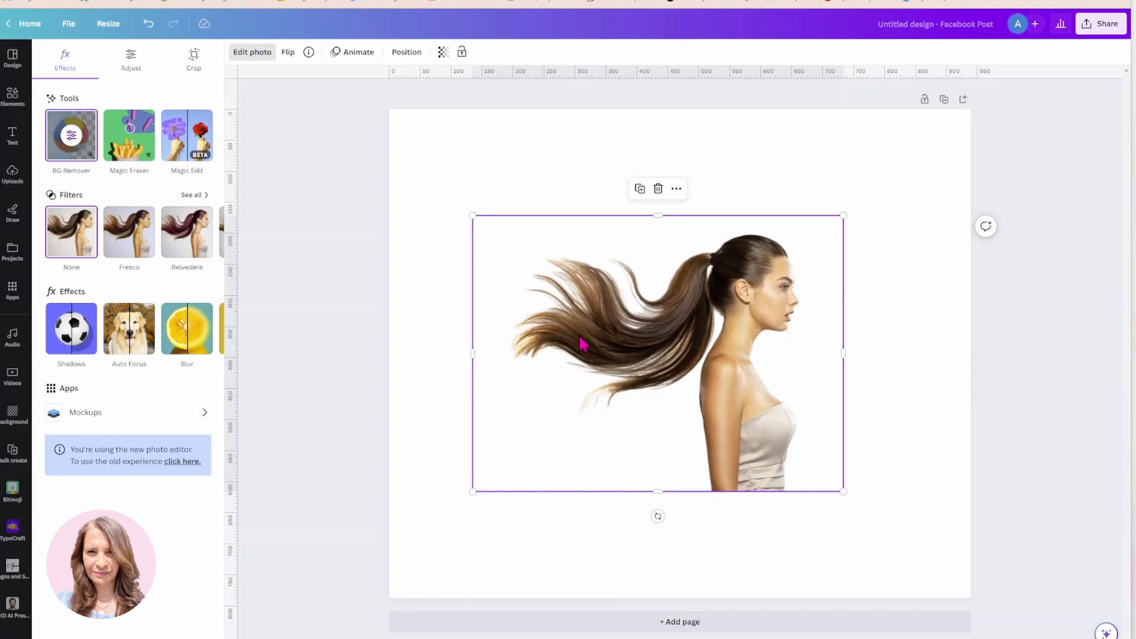
pyautogui.click(208, 232)
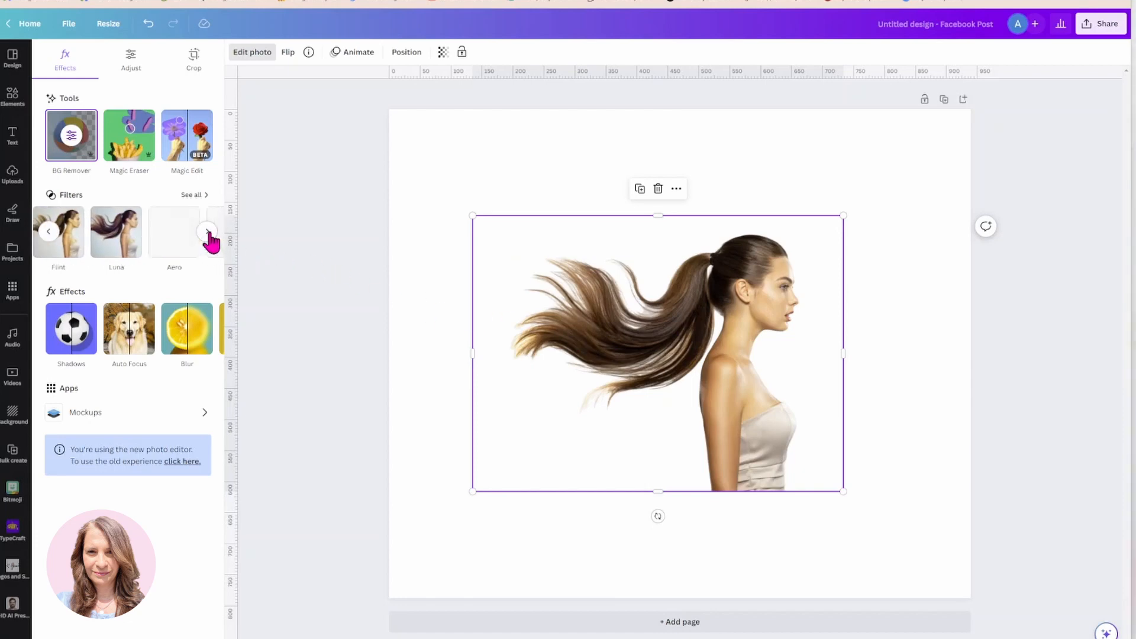
pyautogui.click(207, 330)
pyautogui.click(195, 341)
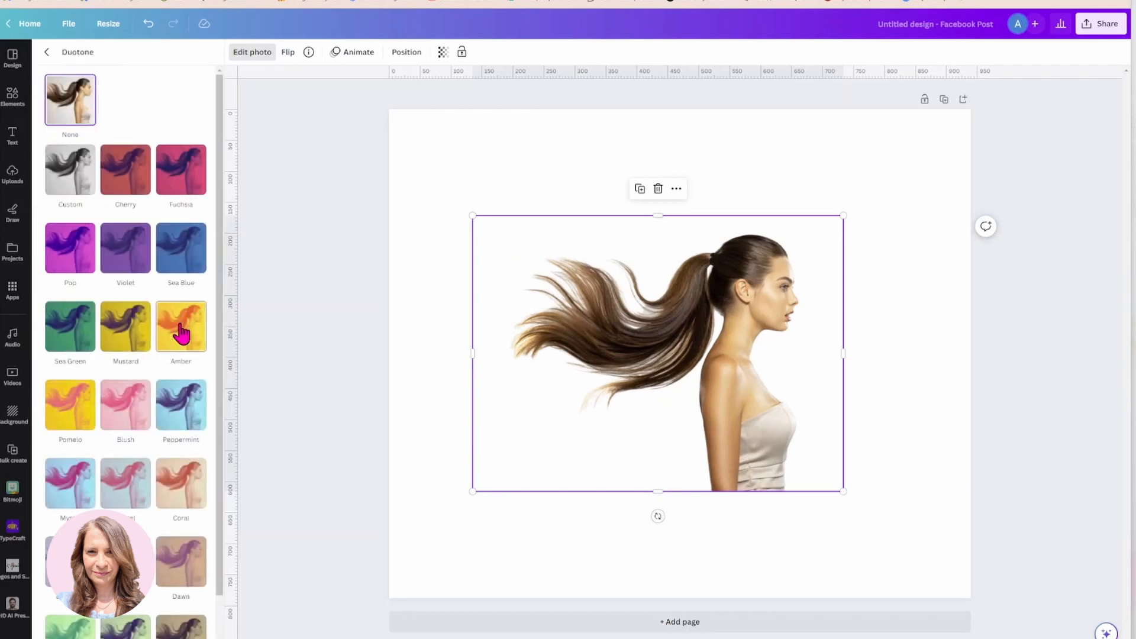
pyautogui.click(67, 185)
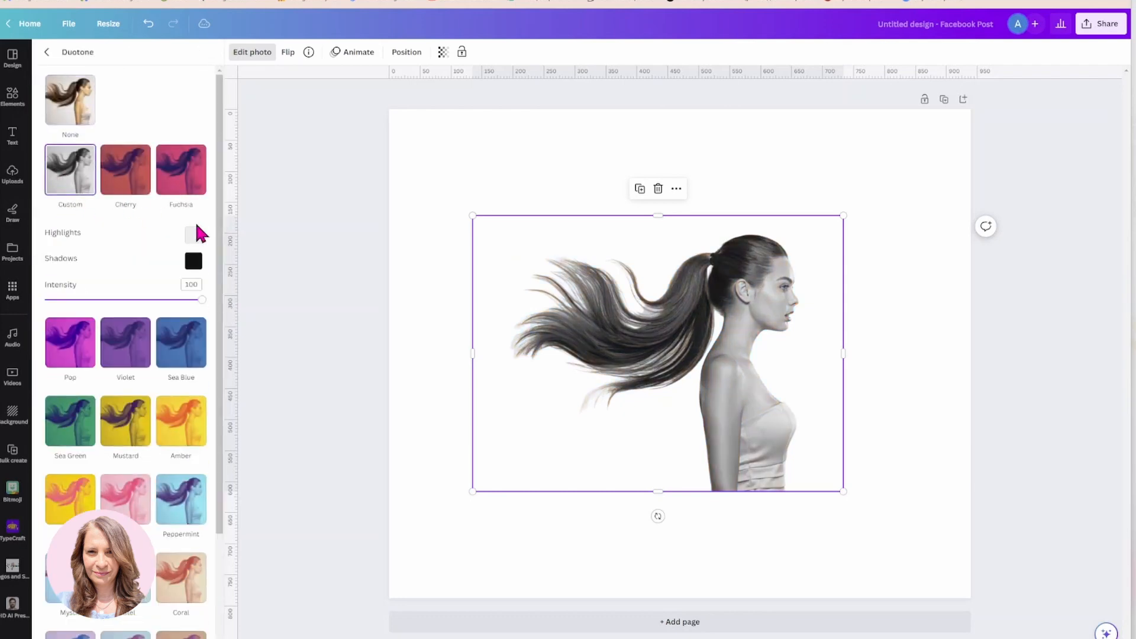
# Set the duotone highlights colour to a saturated yellow, about #F1D202
pyautogui.click(194, 235)
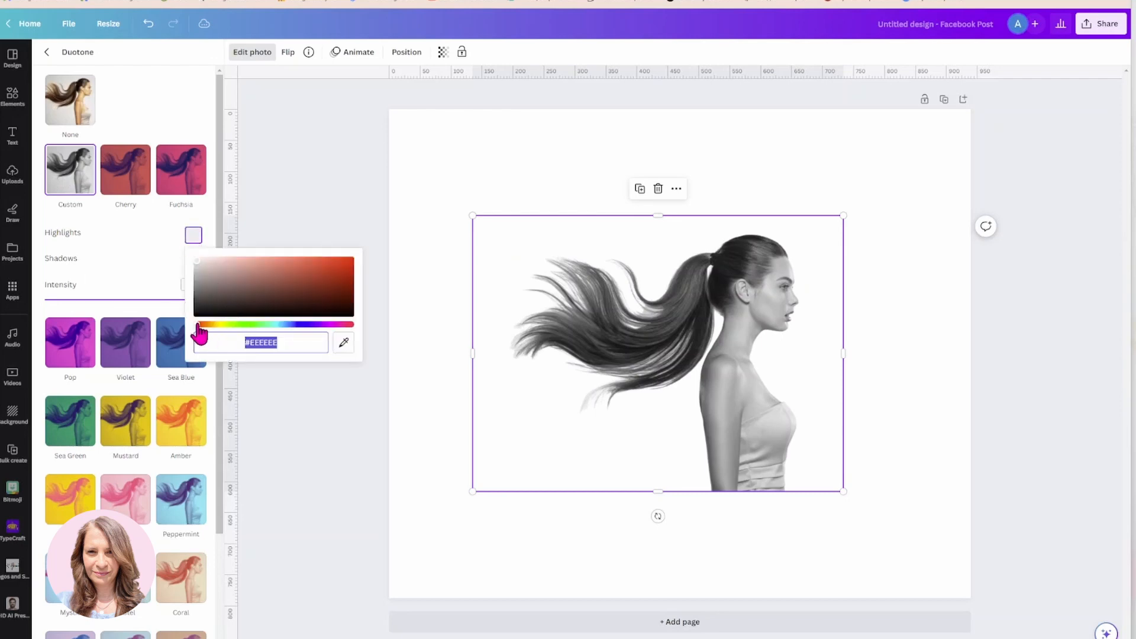
pyautogui.moveTo(197, 325)
pyautogui.mouseDown()
pyautogui.moveTo(229, 326)
pyautogui.moveTo(218, 325)
pyautogui.mouseUp()
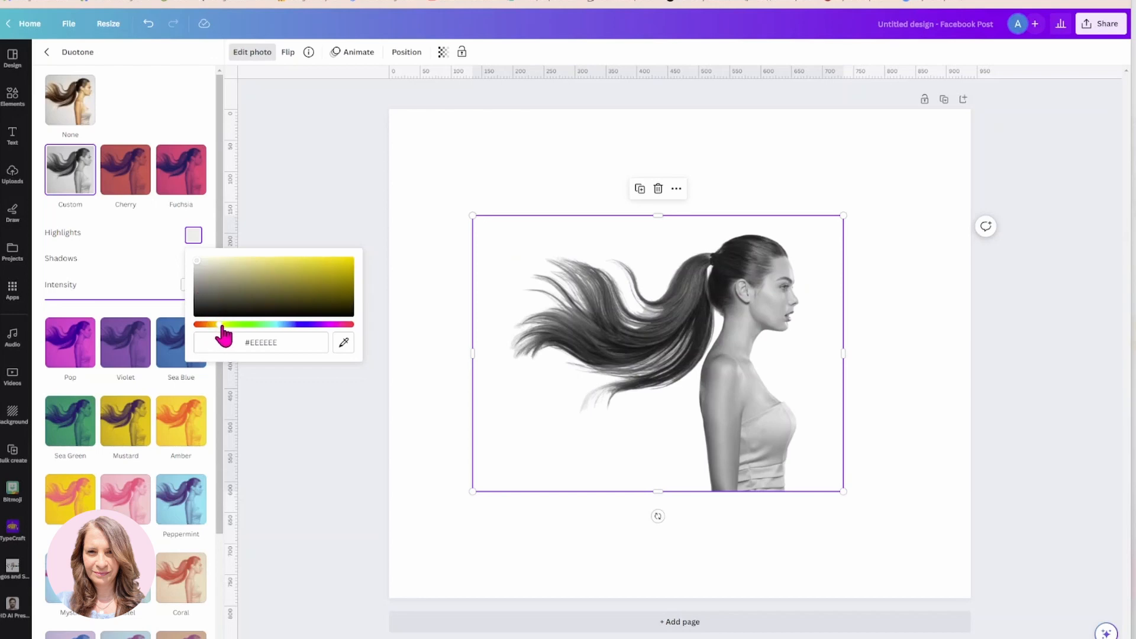
pyautogui.moveTo(200, 261); pyautogui.dragTo(354, 262)
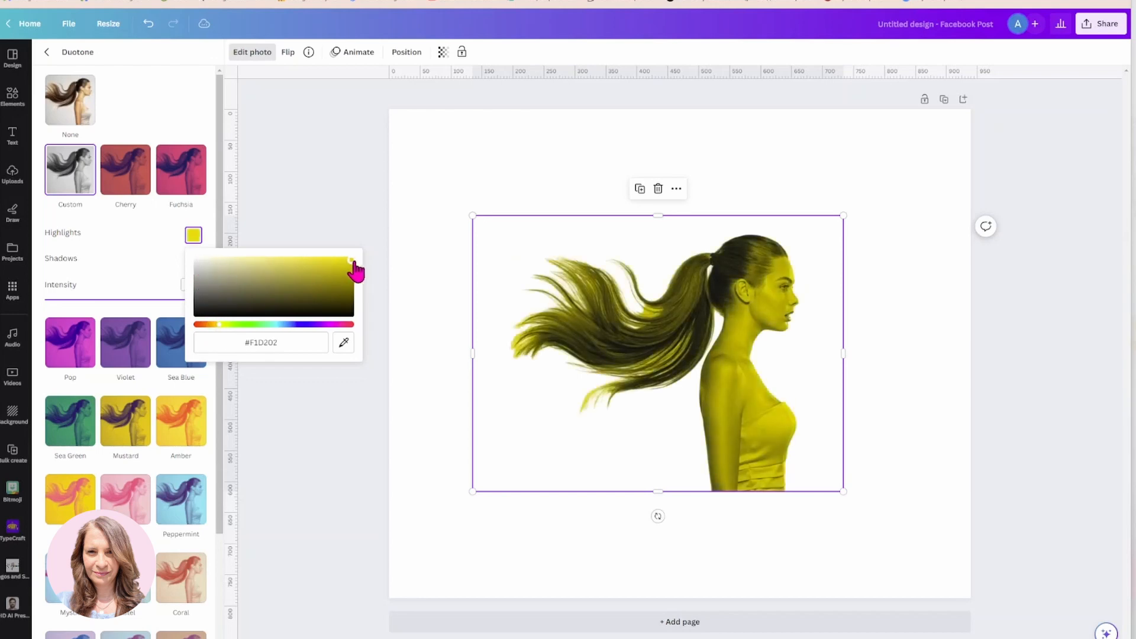
pyautogui.click(156, 257)
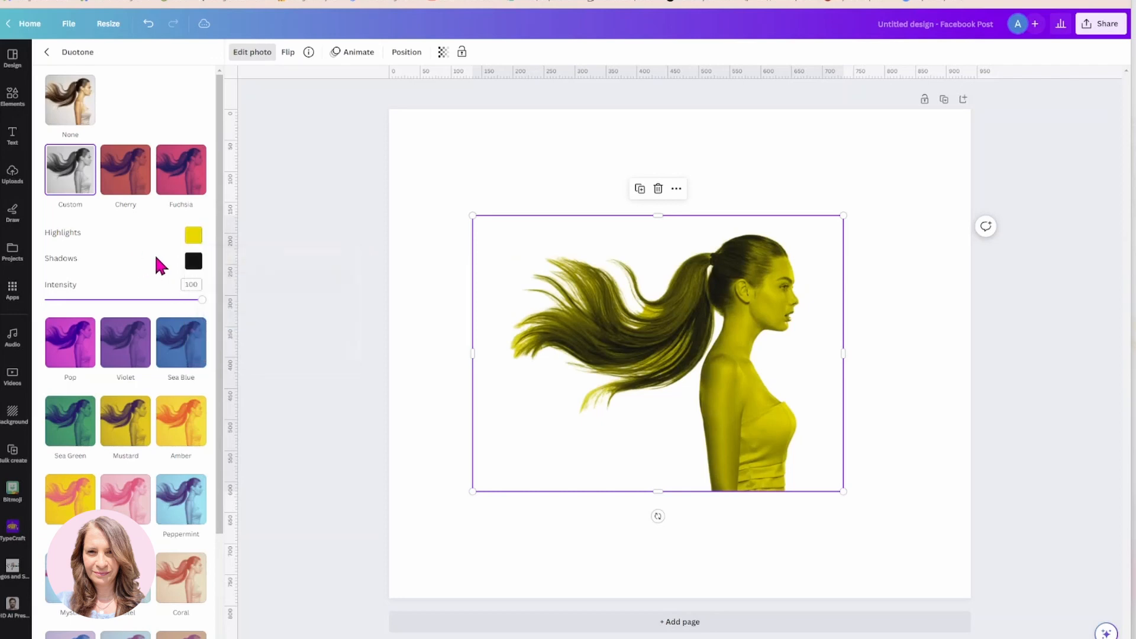
# Set the duotone shadows colour to yellow #FDCD00, turning the woman into a flat silhouette
pyautogui.click(193, 261)
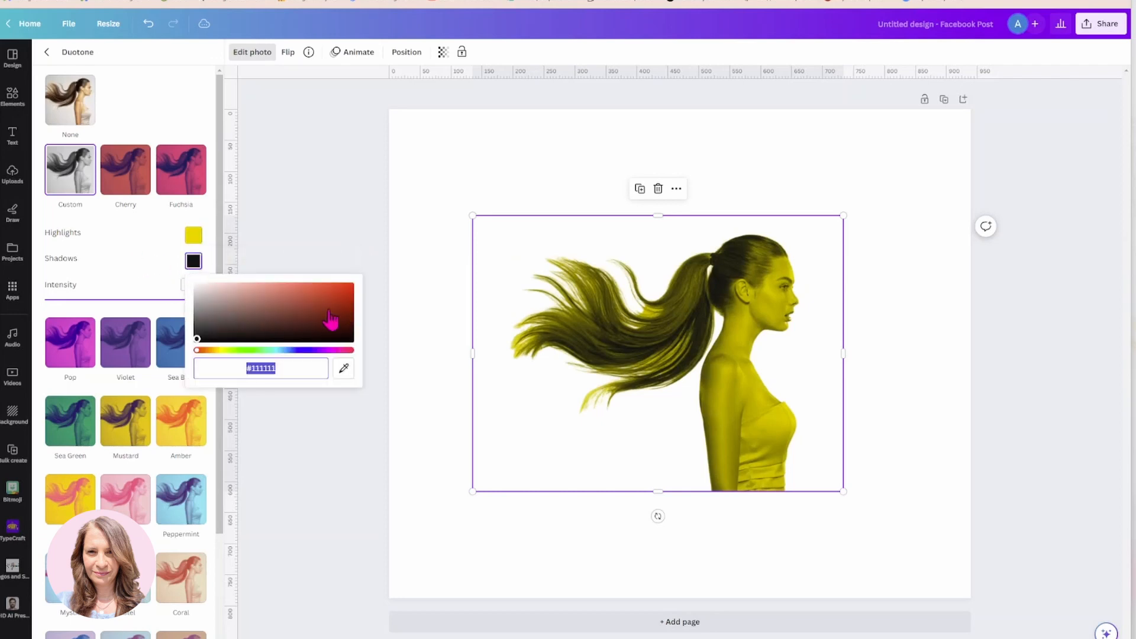
pyautogui.moveTo(197, 350); pyautogui.dragTo(223, 350)
pyautogui.moveTo(254, 317); pyautogui.dragTo(359, 286)
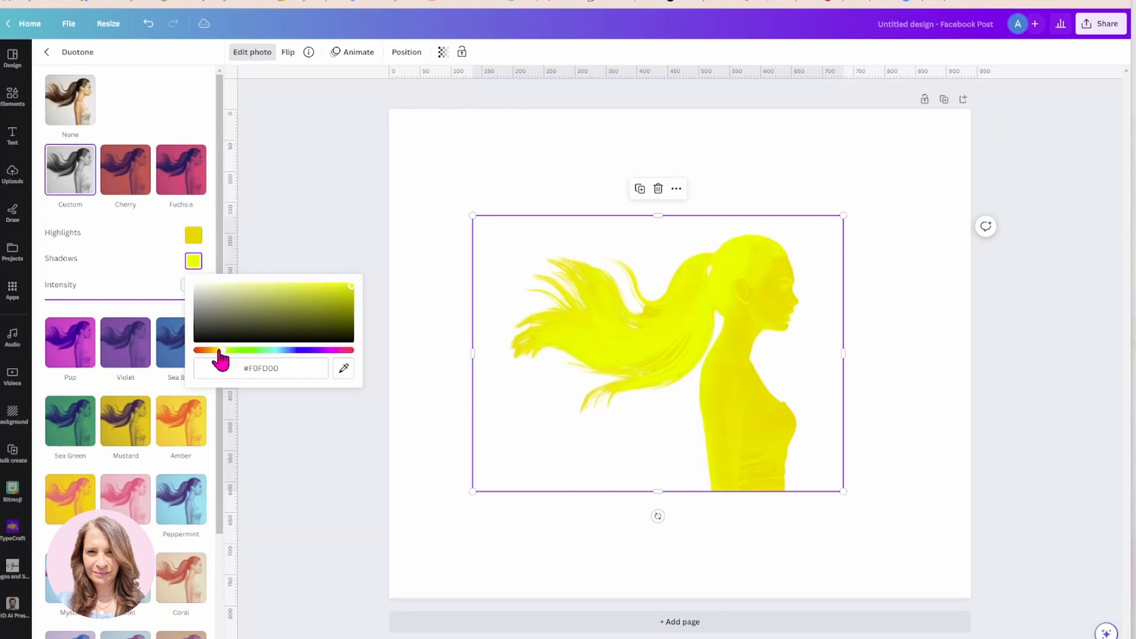
pyautogui.moveTo(220, 353); pyautogui.dragTo(213, 353)
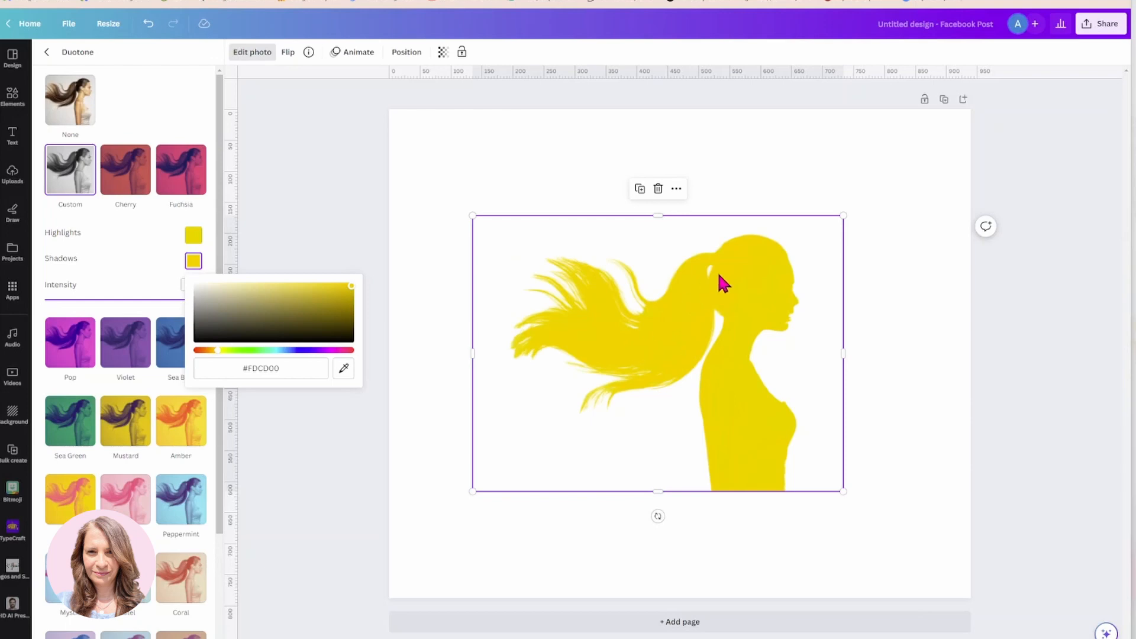
pyautogui.click(309, 230)
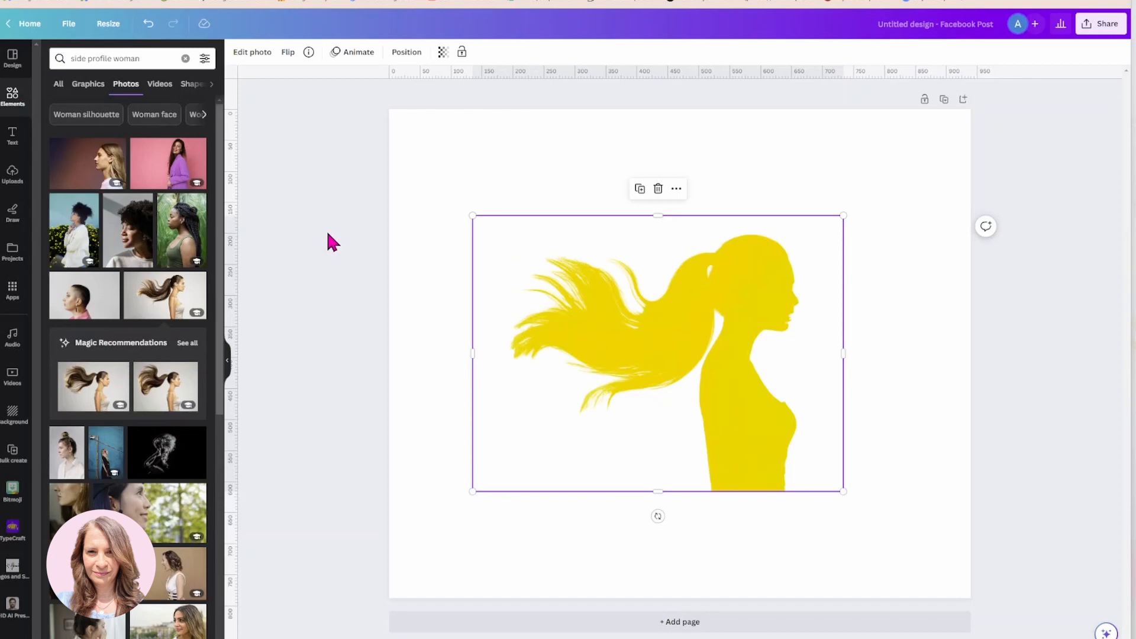
# Set the page background to the yellow #EED400 sampled from the silhouette with the eyedropper
pyautogui.click(457, 132)
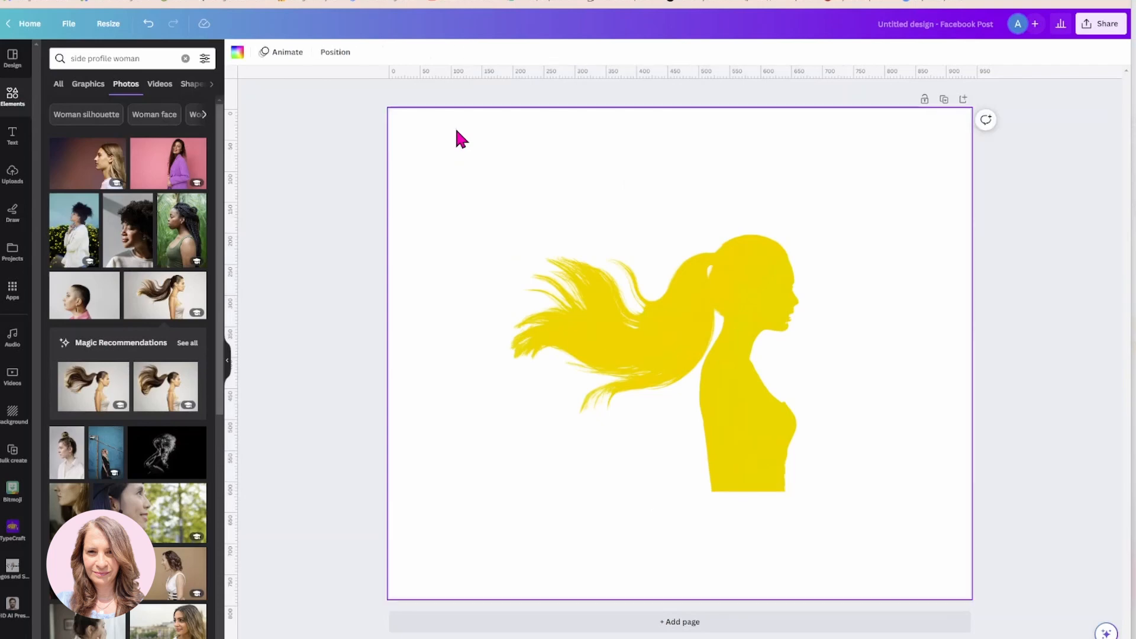
pyautogui.click(237, 53)
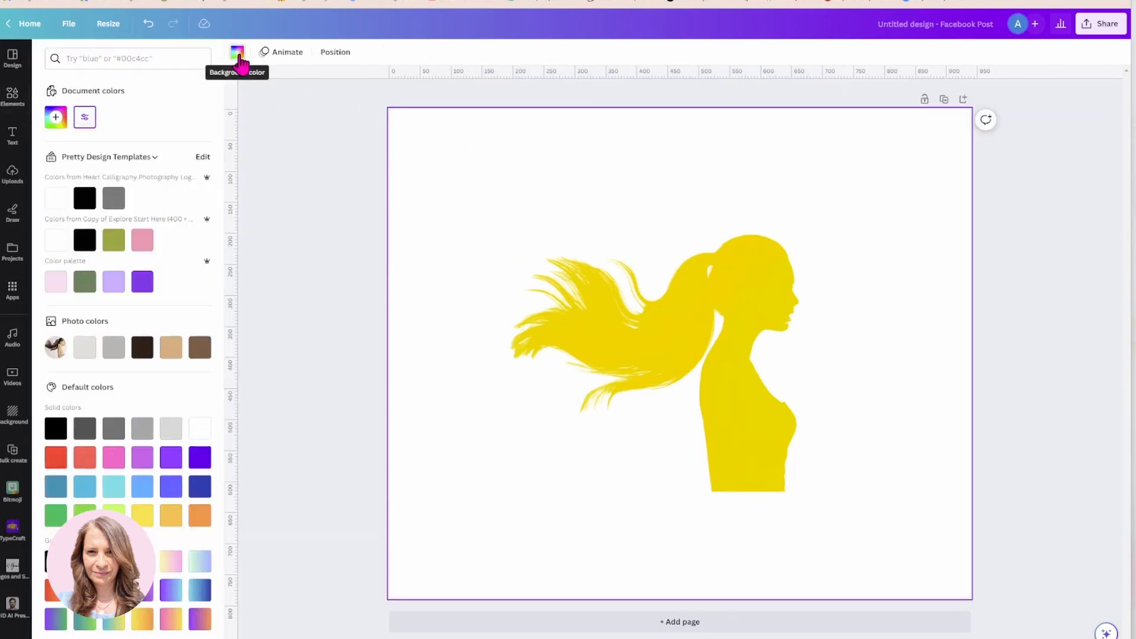
pyautogui.click(56, 116)
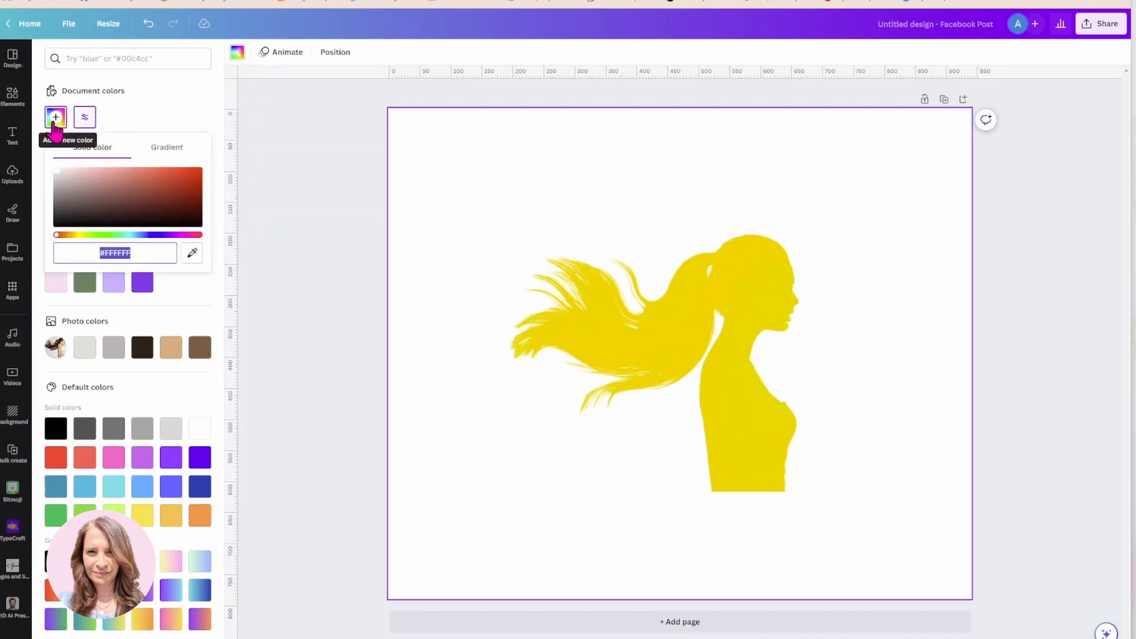
pyautogui.click(192, 253)
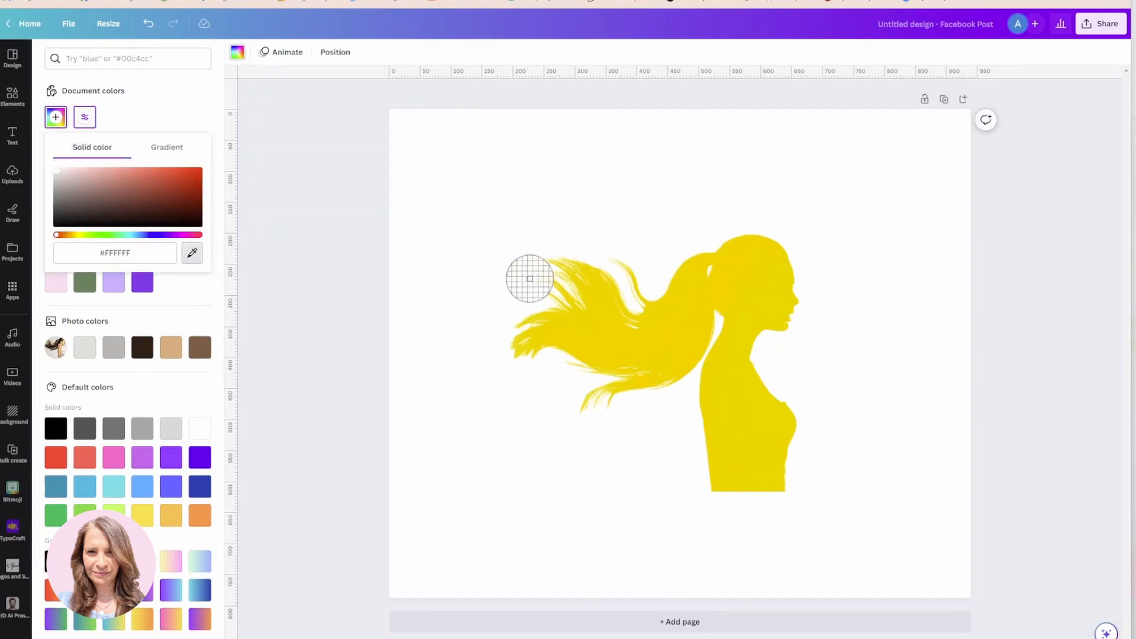
pyautogui.click(677, 309)
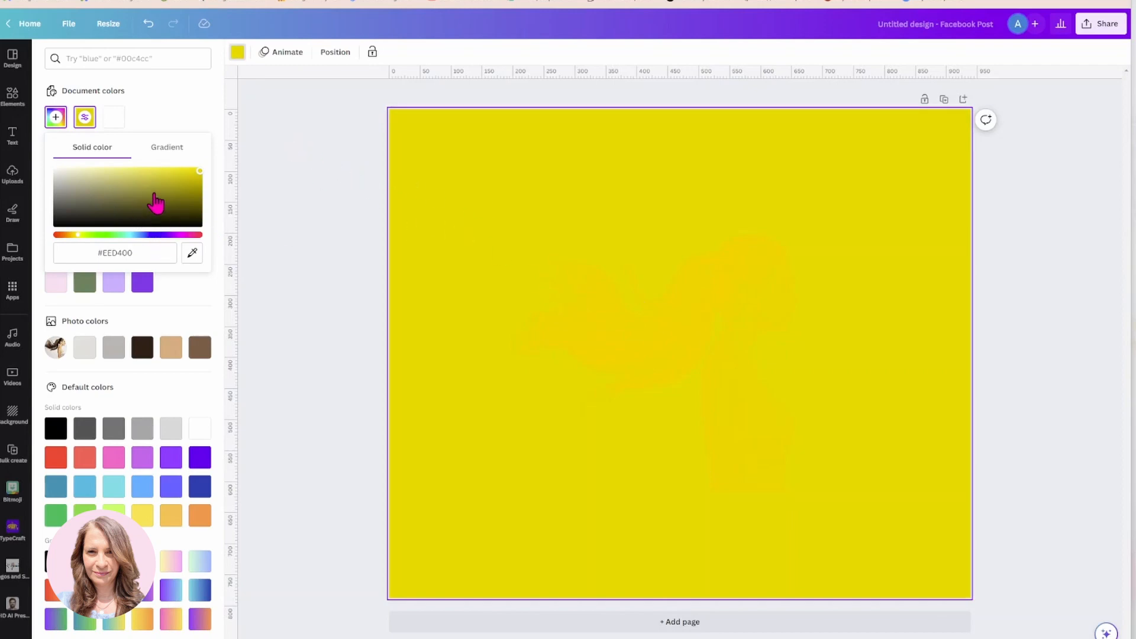
pyautogui.click(280, 149)
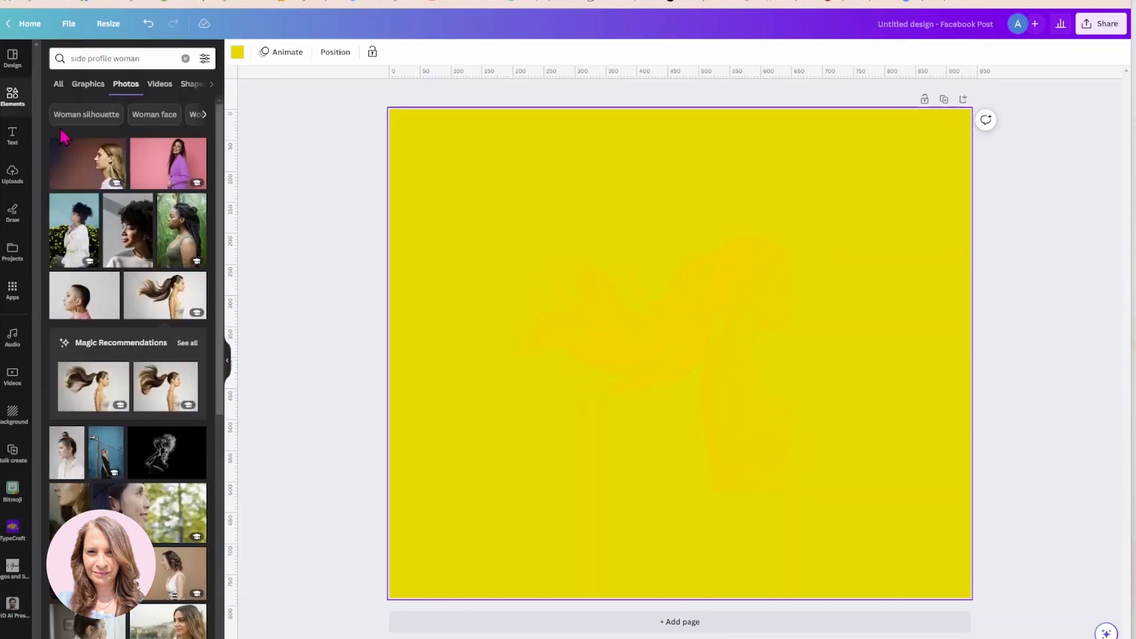
# Add a square shape to the page and fill it with black
pyautogui.click(12, 102)
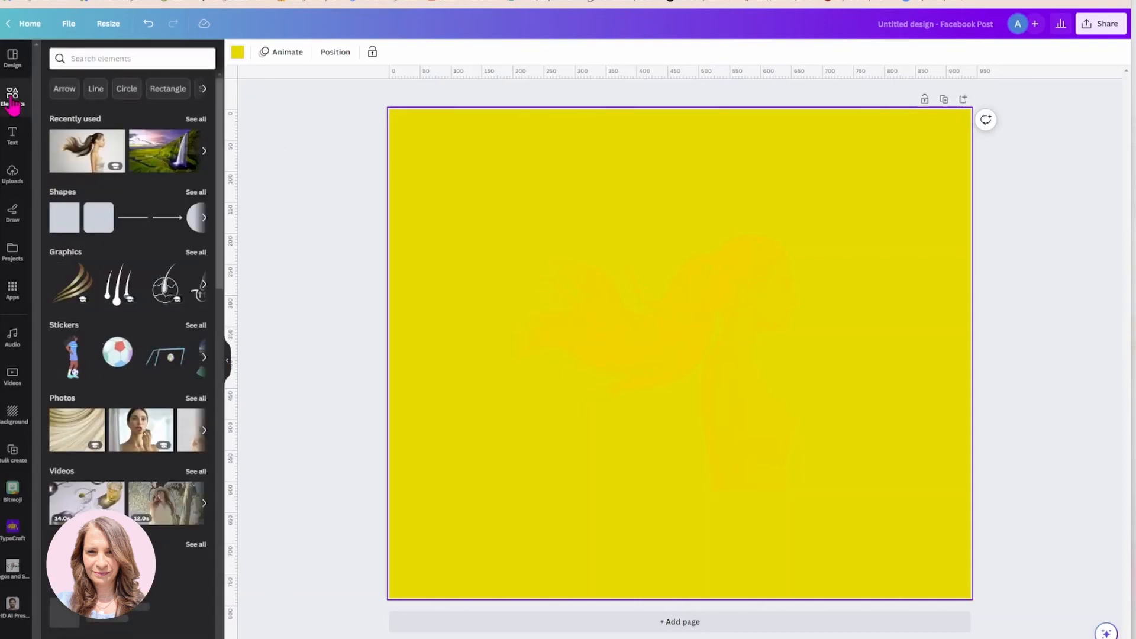
pyautogui.click(62, 218)
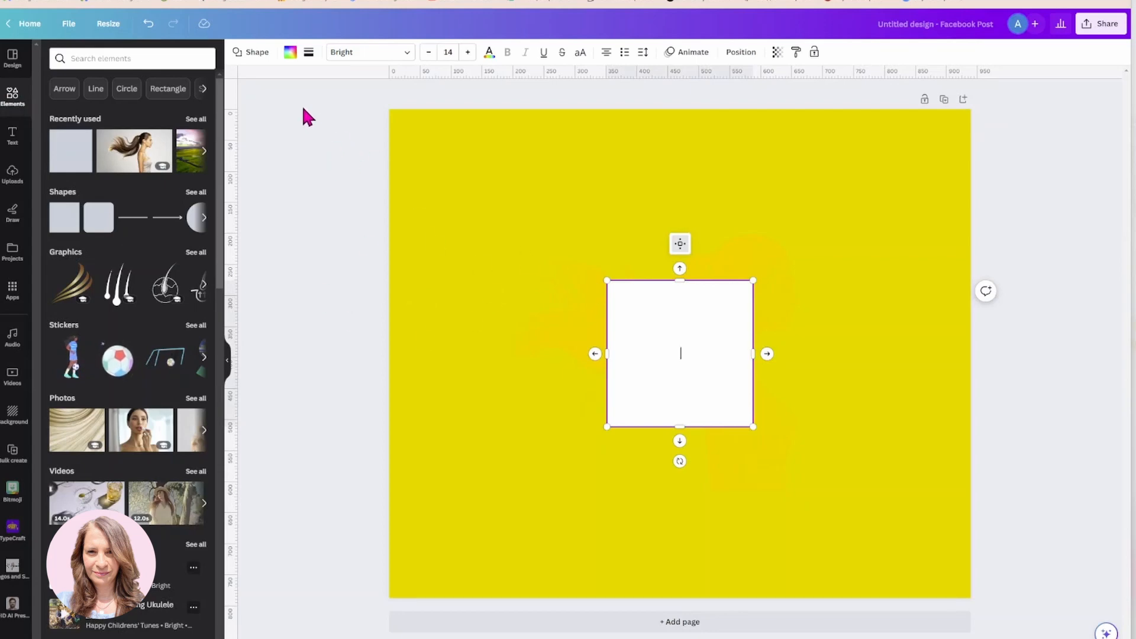
pyautogui.click(290, 54)
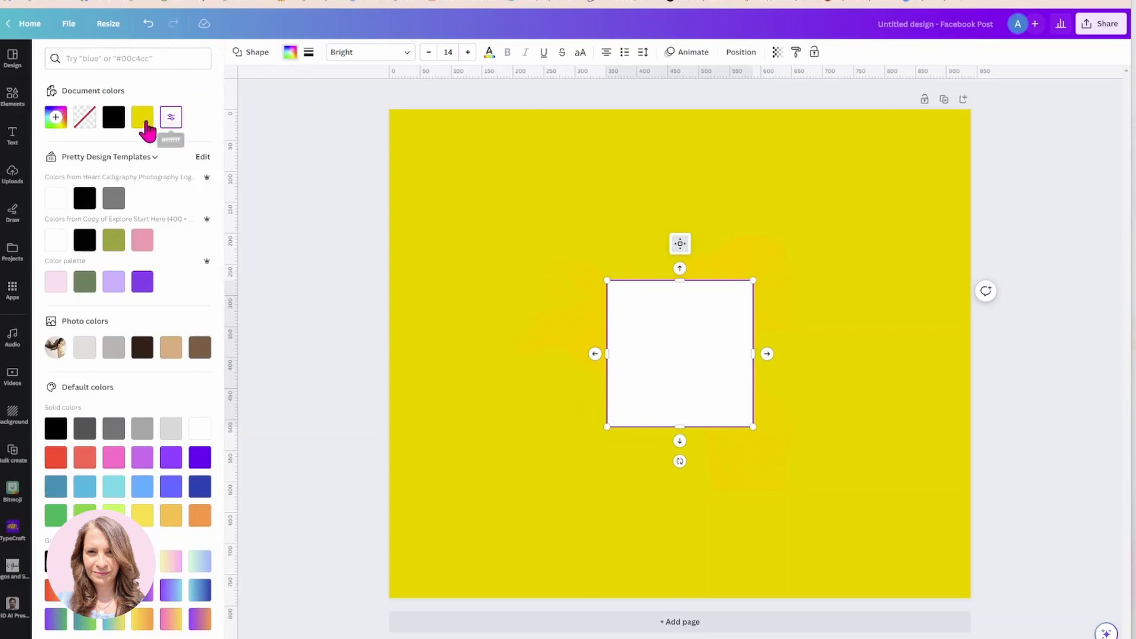
pyautogui.click(113, 121)
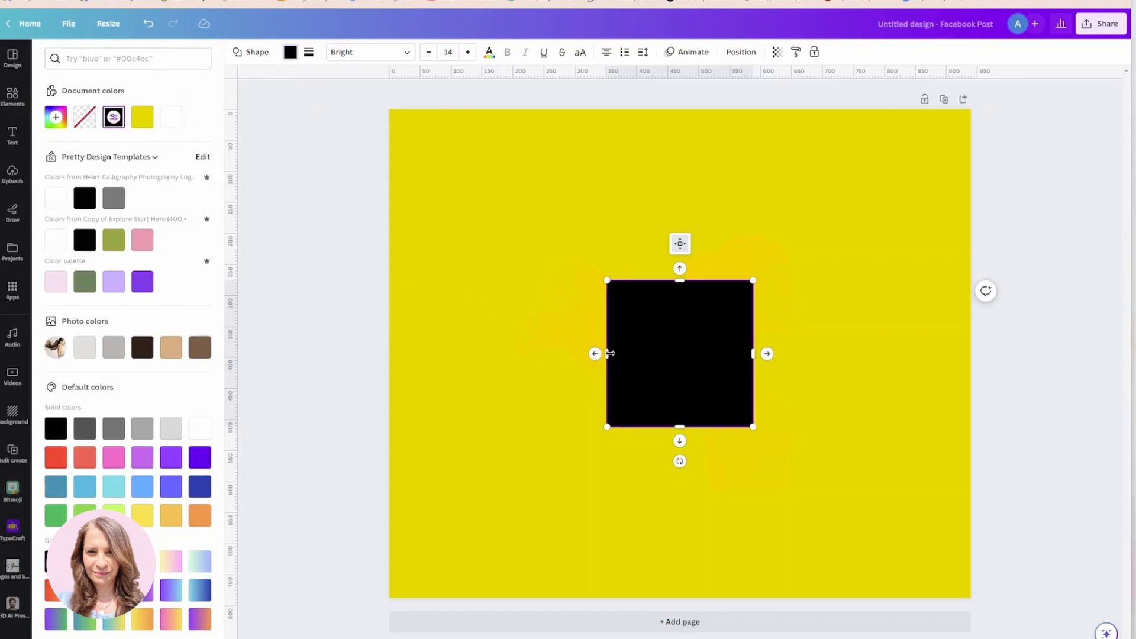
# Enlarge the black square to about 652 × 467 px and send it backward behind the silhouette
pyautogui.moveTo(610, 353); pyautogui.dragTo(496, 353)
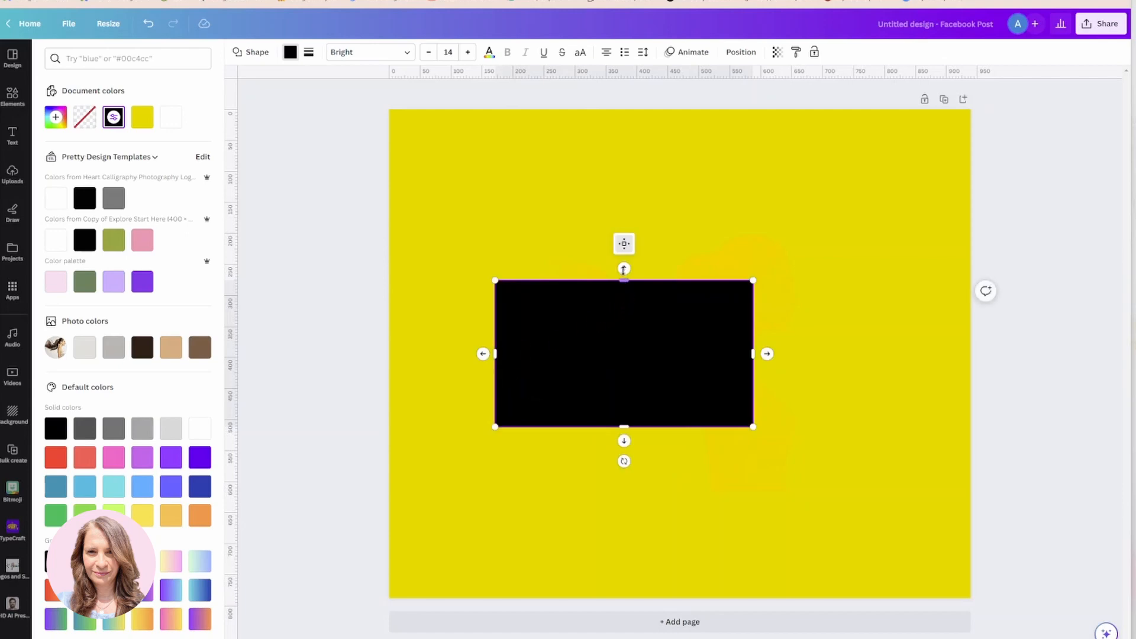
pyautogui.moveTo(624, 271); pyautogui.dragTo(624, 198)
pyautogui.moveTo(754, 315); pyautogui.dragTo(897, 314)
pyautogui.moveTo(697, 427); pyautogui.dragTo(693, 495)
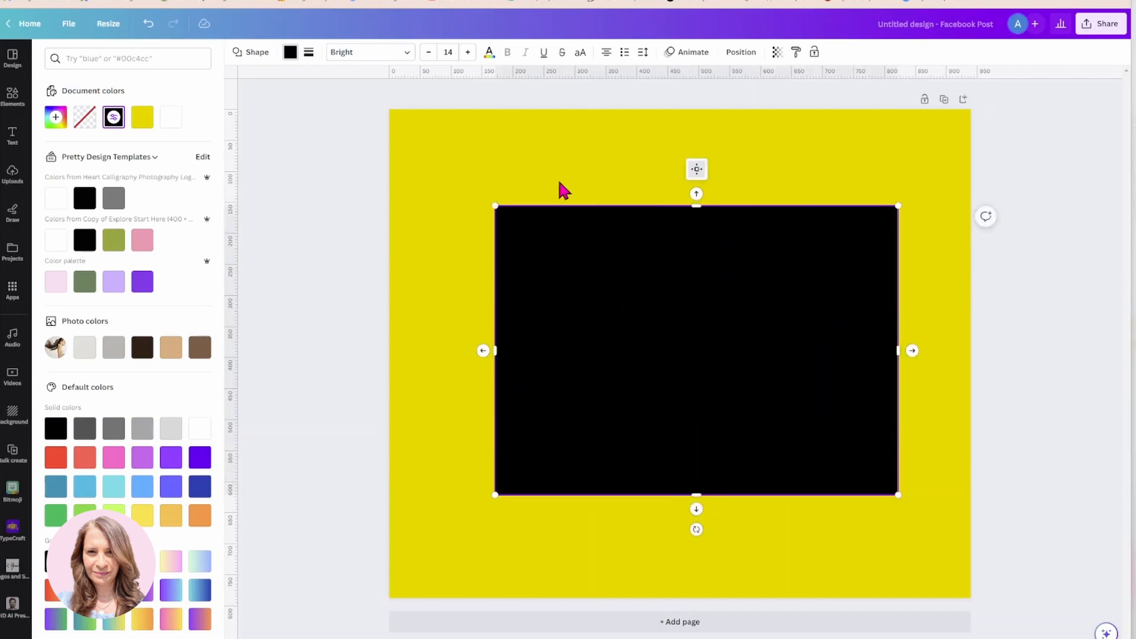
pyautogui.click(741, 52)
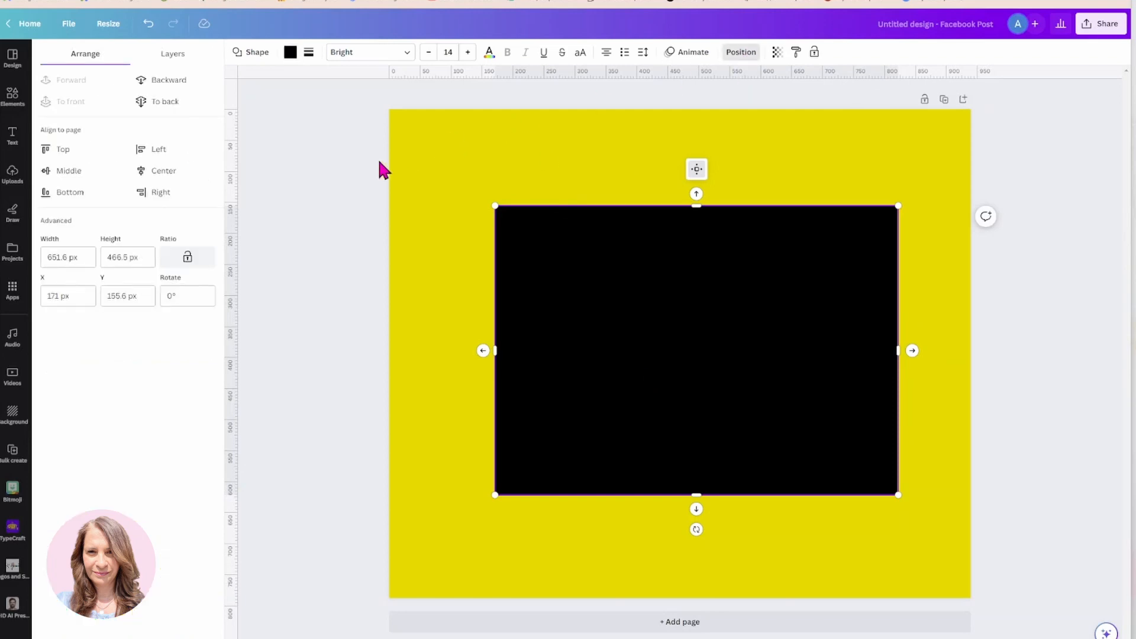
pyautogui.click(172, 82)
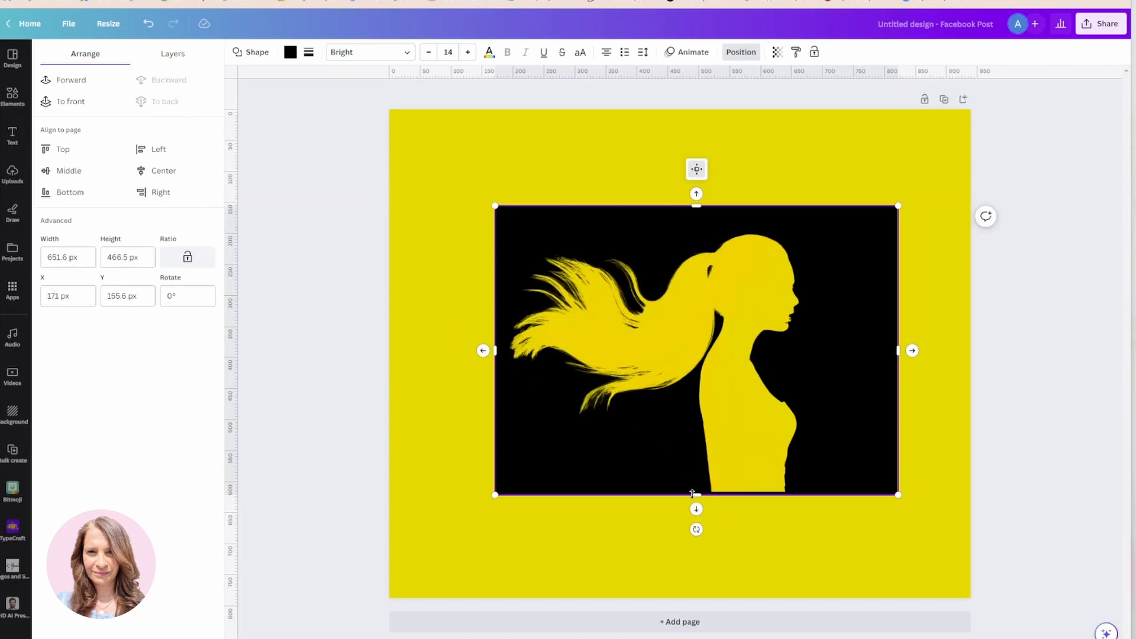
# Trim the black shape to about 486 × 435 px so it closely frames the woman's silhouette
pyautogui.moveTo(692, 493); pyautogui.dragTo(692, 499)
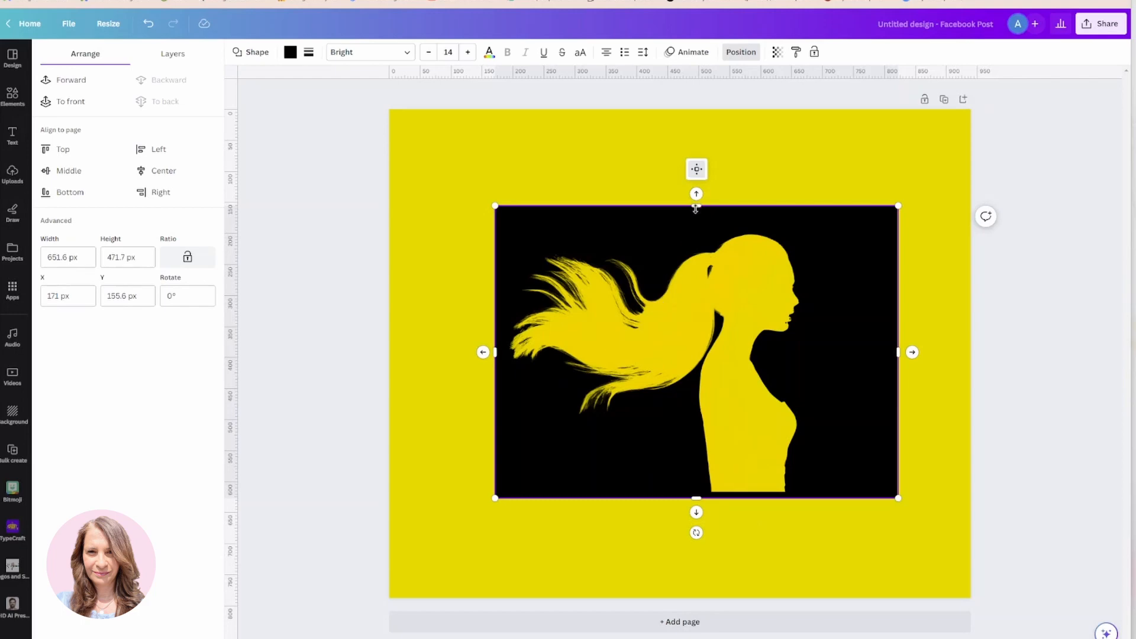
pyautogui.moveTo(695, 207); pyautogui.dragTo(694, 231)
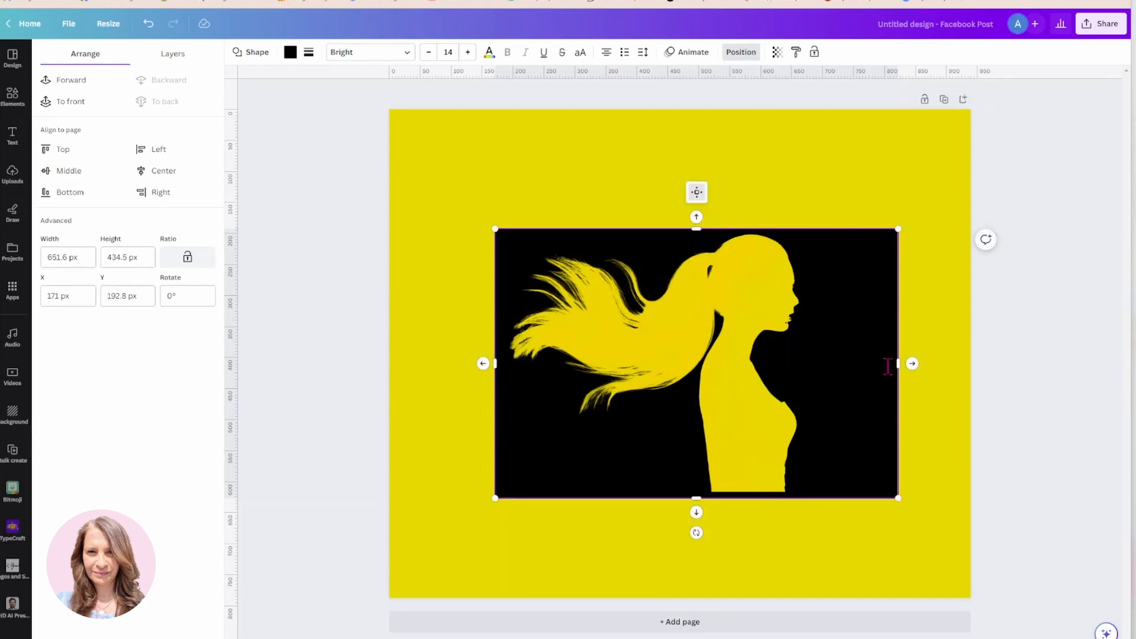
pyautogui.moveTo(896, 363); pyautogui.dragTo(805, 365)
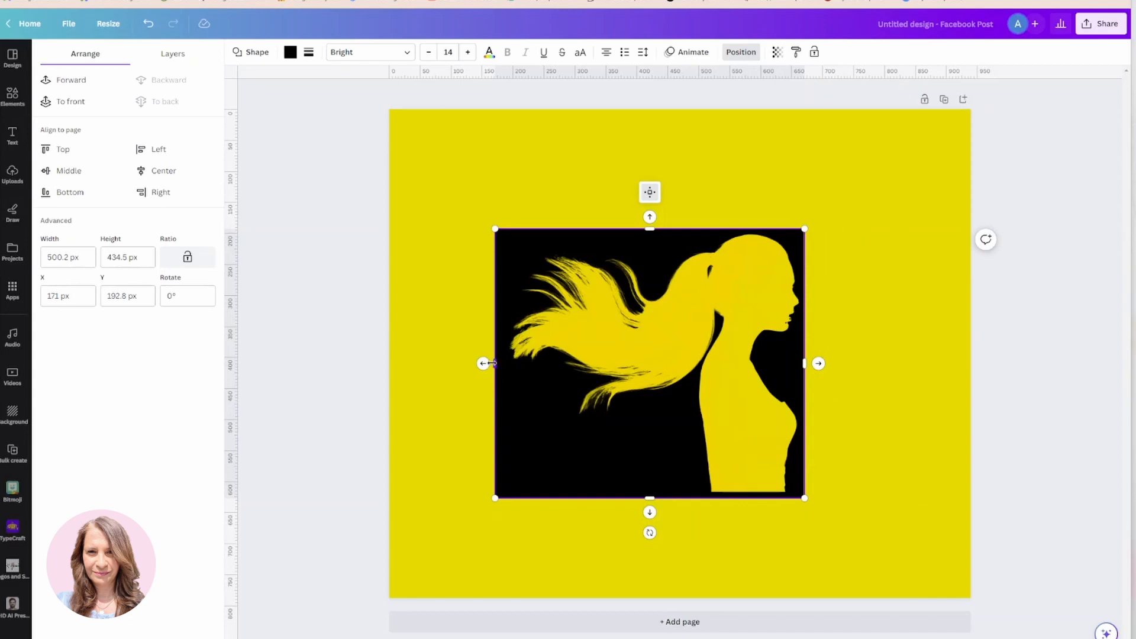
pyautogui.moveTo(492, 363); pyautogui.dragTo(500, 364)
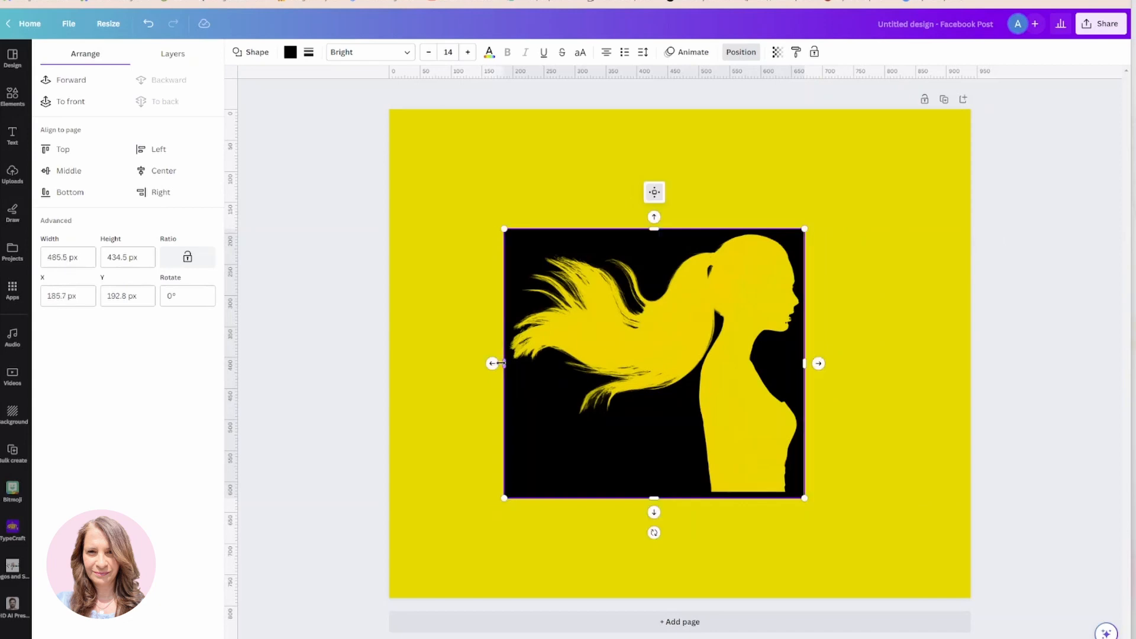
pyautogui.click(258, 55)
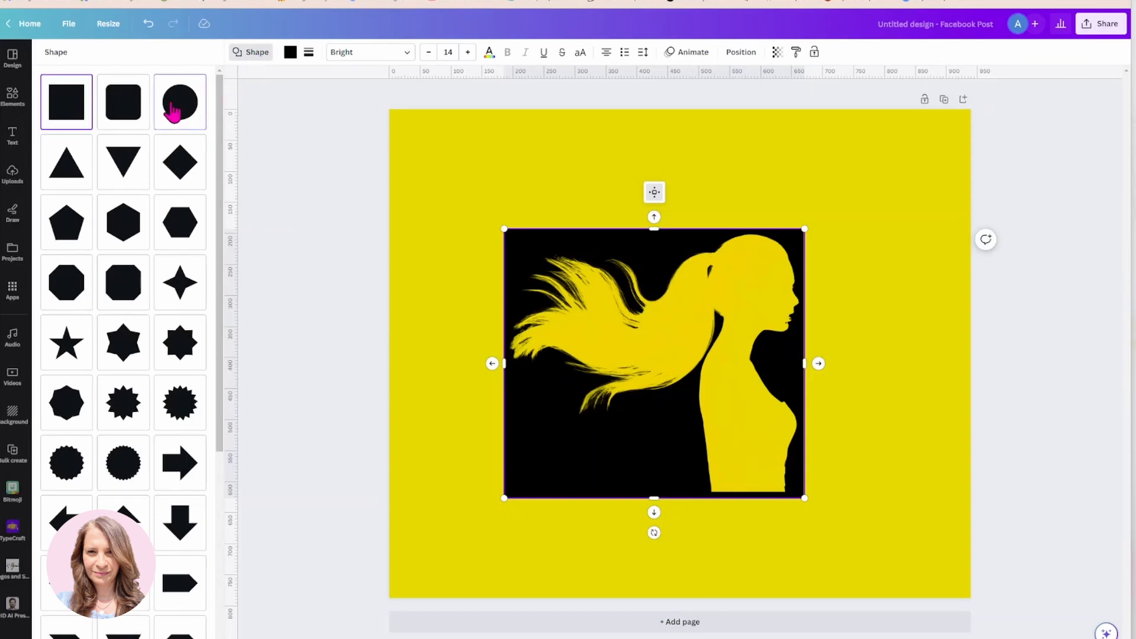
pyautogui.press('Escape')
# Add a circle in the background yellow and narrow it into a tall oval notching the black shape's top edge above the ponytail
pyautogui.click(65, 218)
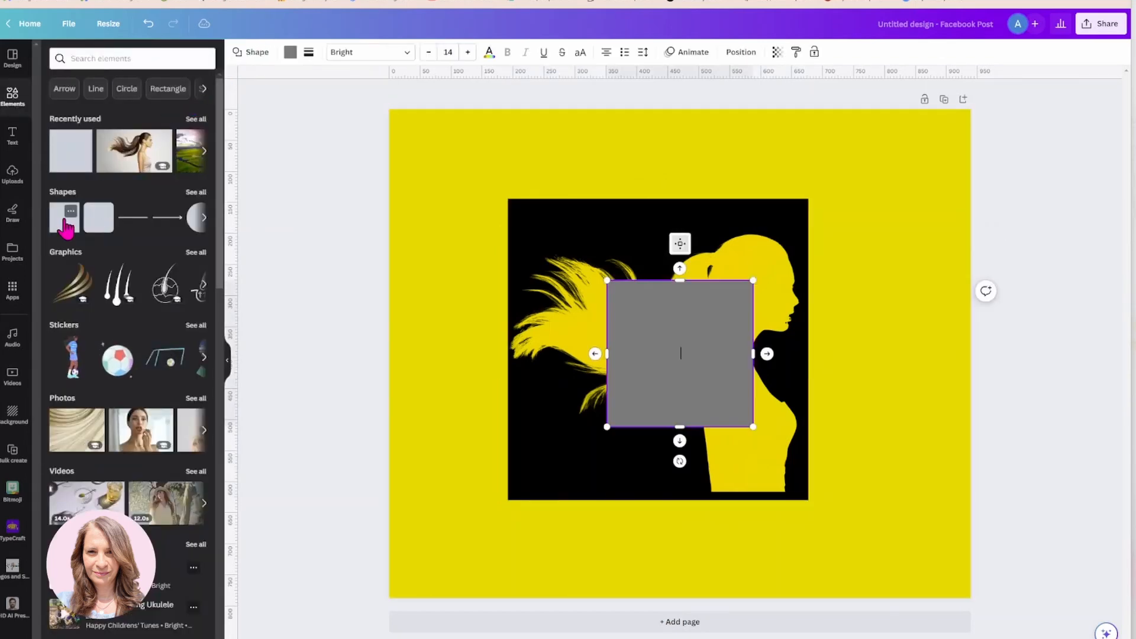
pyautogui.click(253, 52)
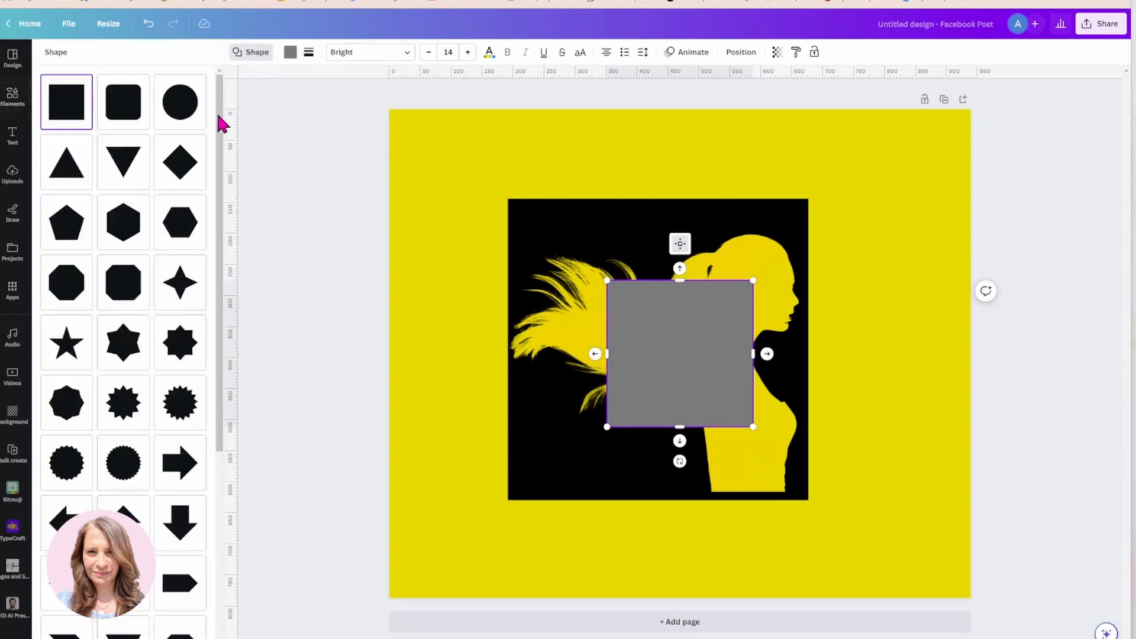
pyautogui.click(183, 104)
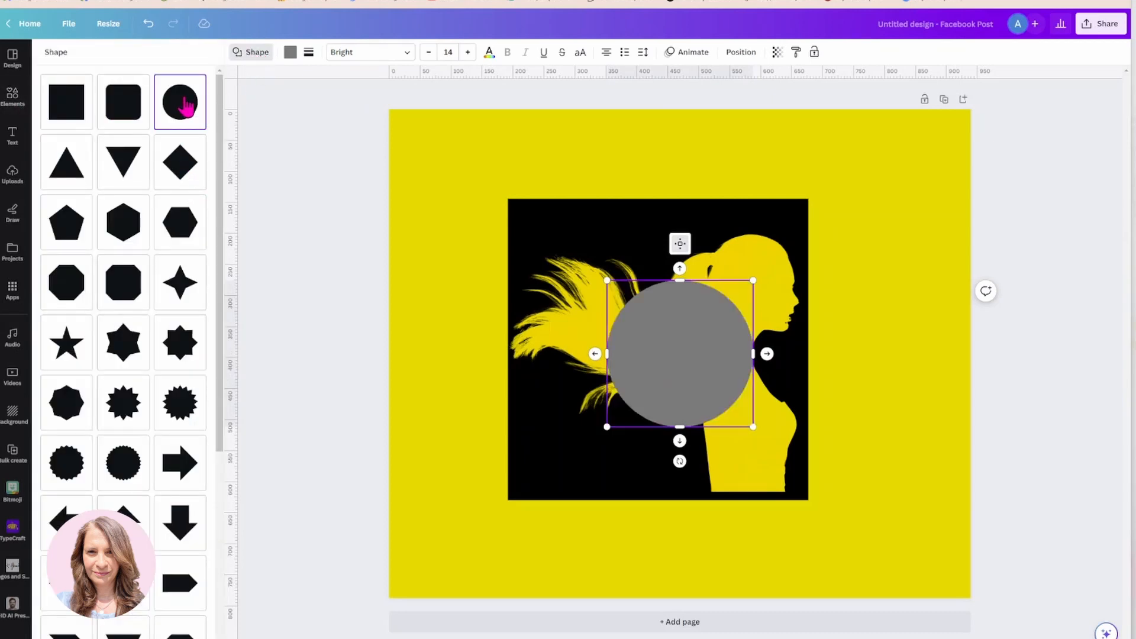
pyautogui.click(289, 55)
pyautogui.click(170, 116)
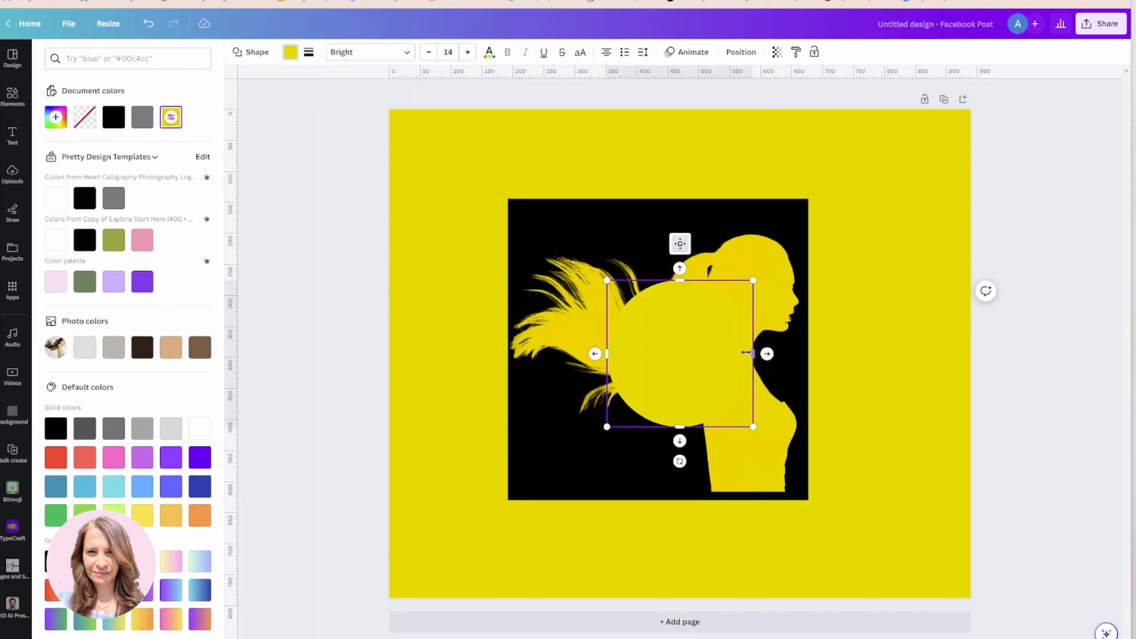
pyautogui.moveTo(745, 353); pyautogui.dragTo(670, 243)
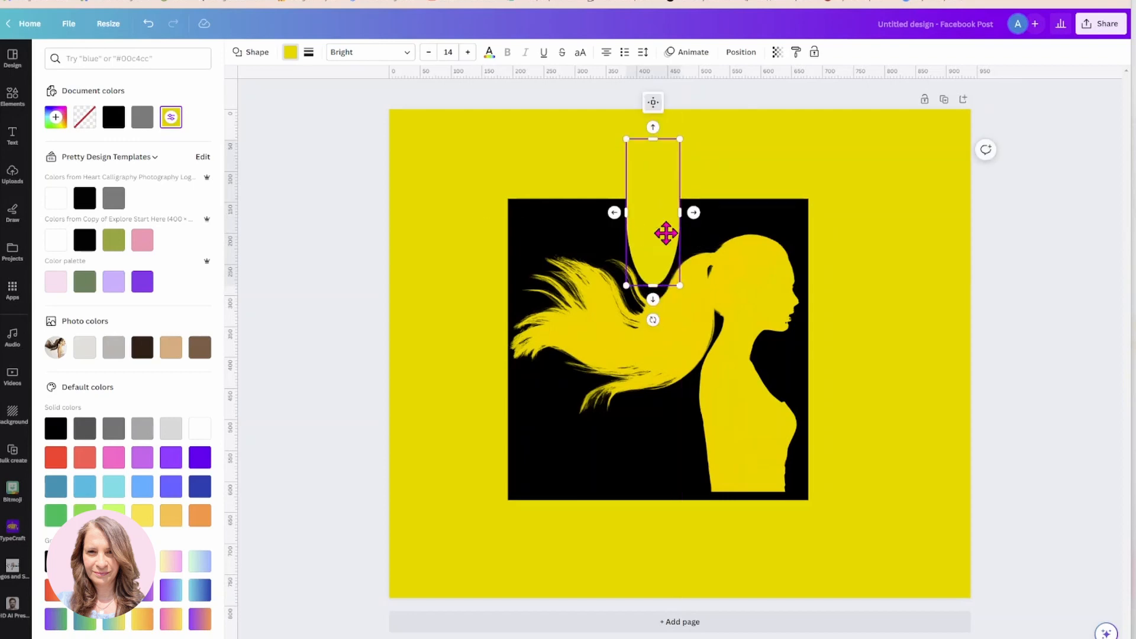
pyautogui.click(424, 165)
# Add another square to the page and fill it with the background yellow
pyautogui.click(12, 96)
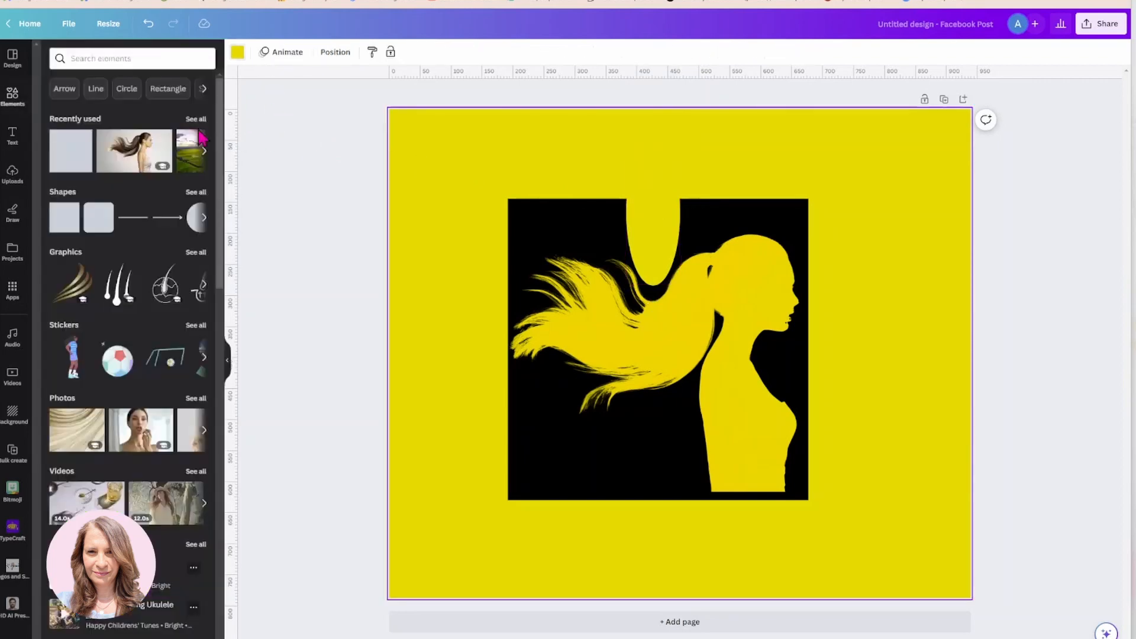
pyautogui.click(59, 153)
pyautogui.click(632, 355)
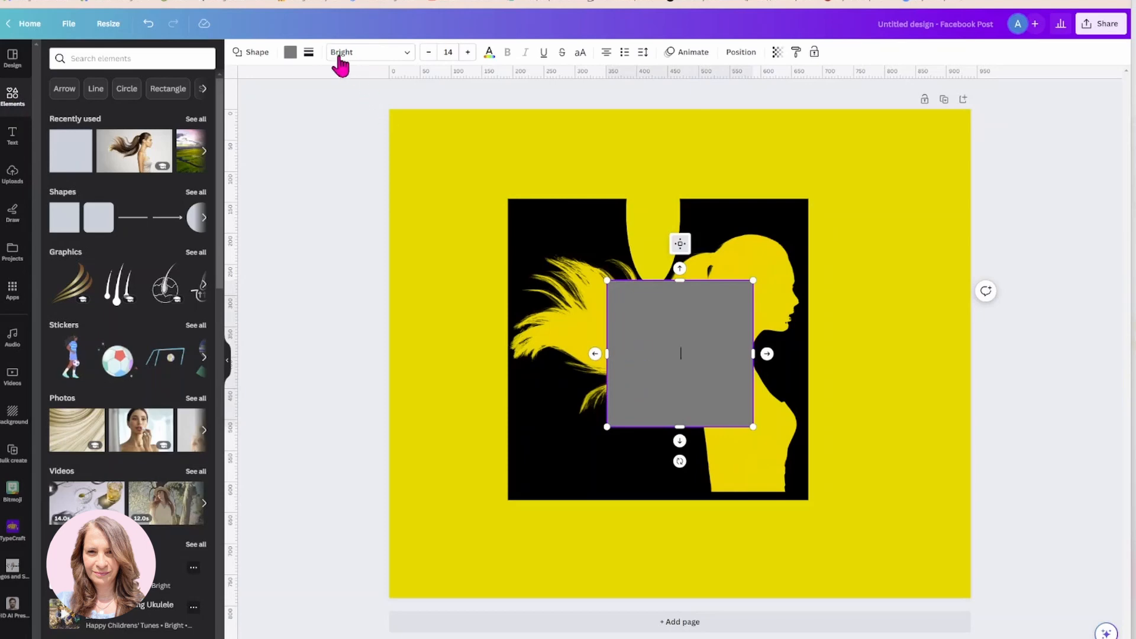
pyautogui.click(290, 52)
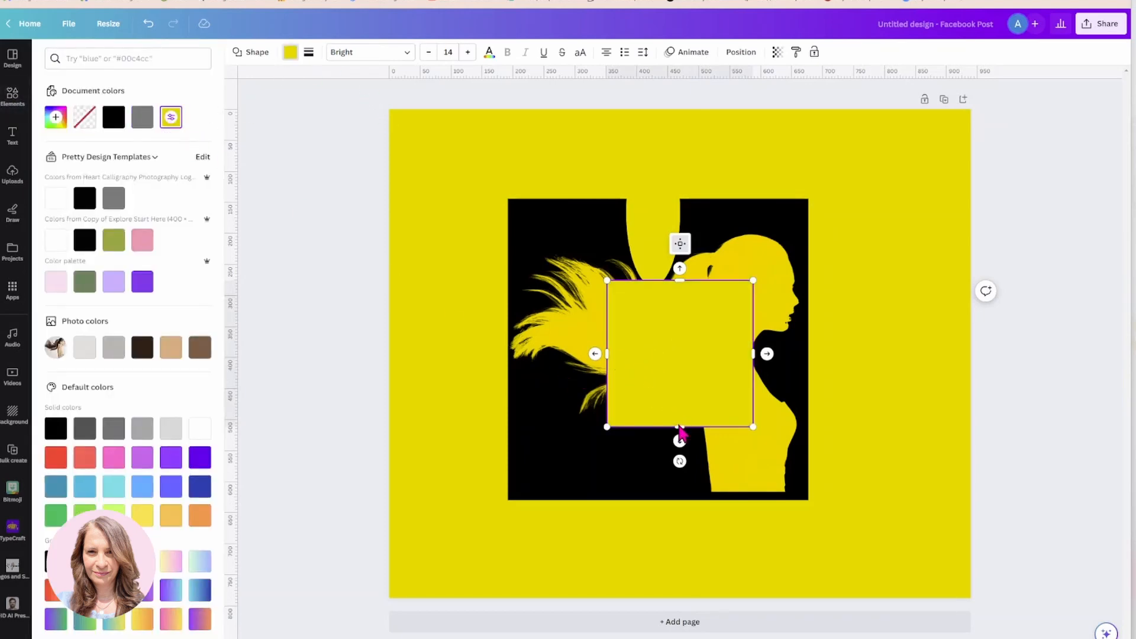
# Flatten the yellow square into a strip and use it and a copy to cover the black shape's top edge on both sides of the oval
pyautogui.moveTo(678, 426); pyautogui.dragTo(747, 209)
pyautogui.click(396, 342)
pyautogui.click(564, 146)
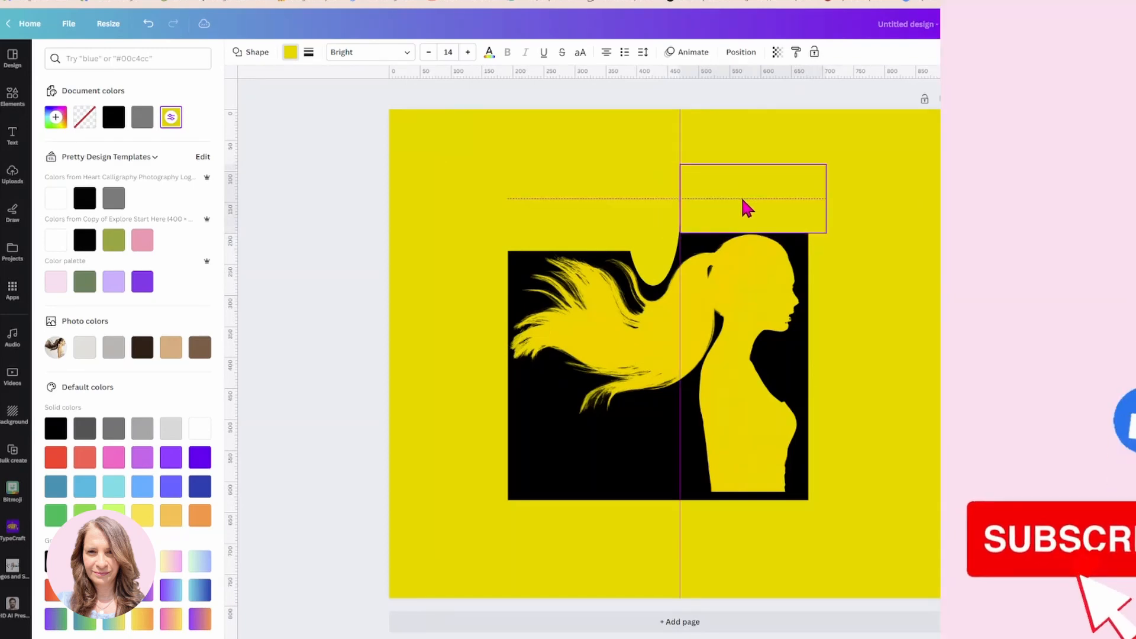
pyautogui.moveTo(748, 207); pyautogui.dragTo(744, 201)
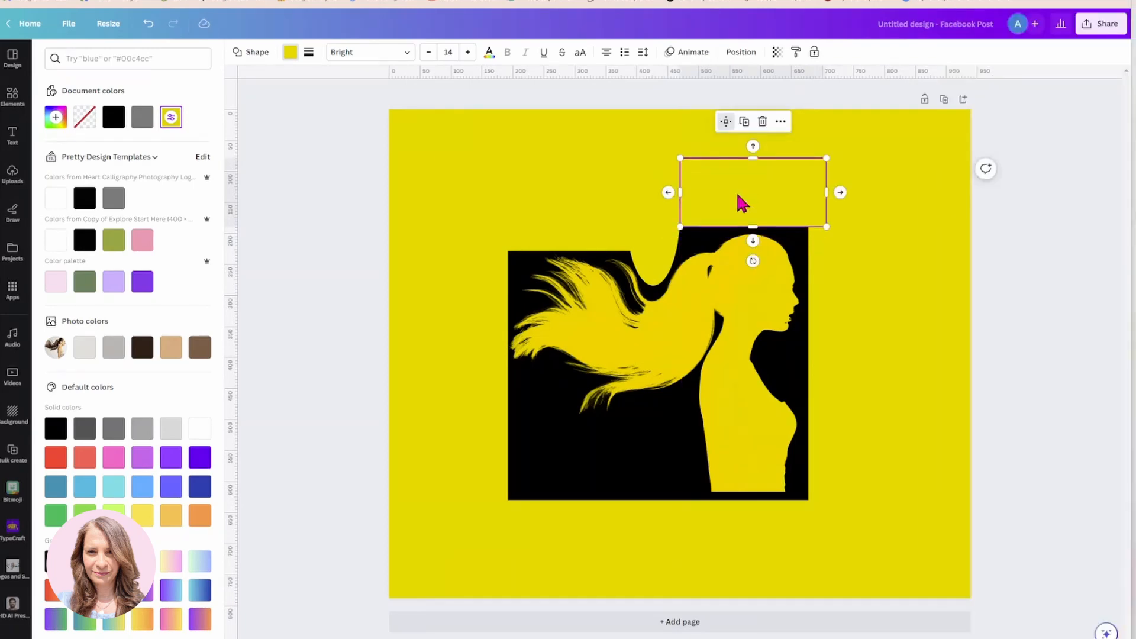
# Duplicate the yellow strip and enlarge the copy to cover the black area below the hair, up to the woman's back
pyautogui.click(744, 121)
pyautogui.moveTo(914, 179); pyautogui.dragTo(524, 461)
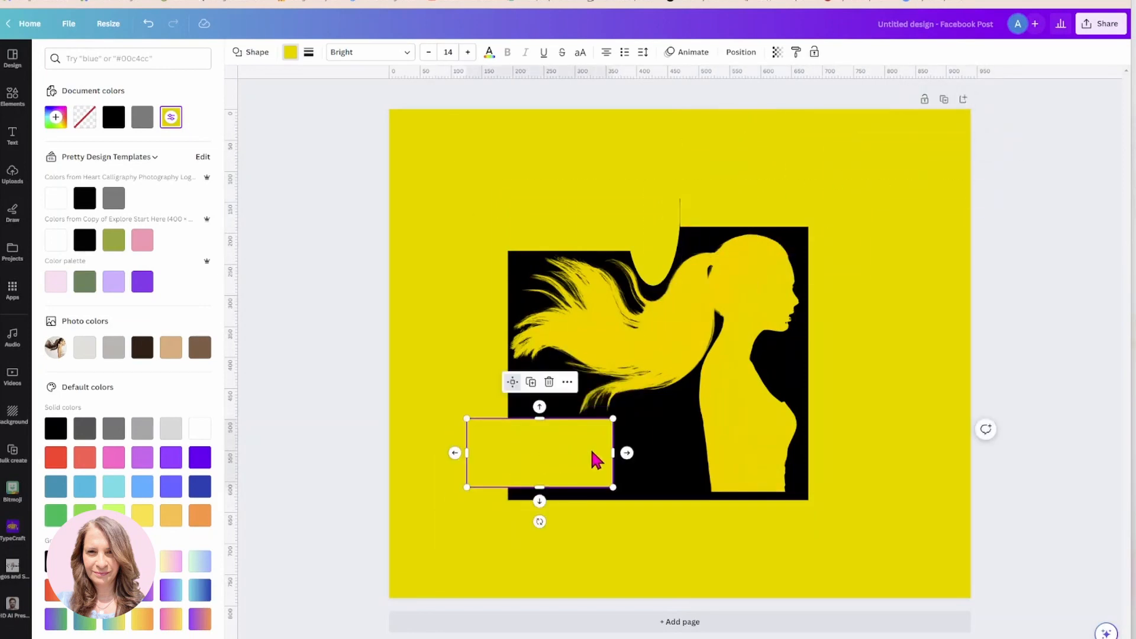
pyautogui.moveTo(610, 452); pyautogui.dragTo(691, 451)
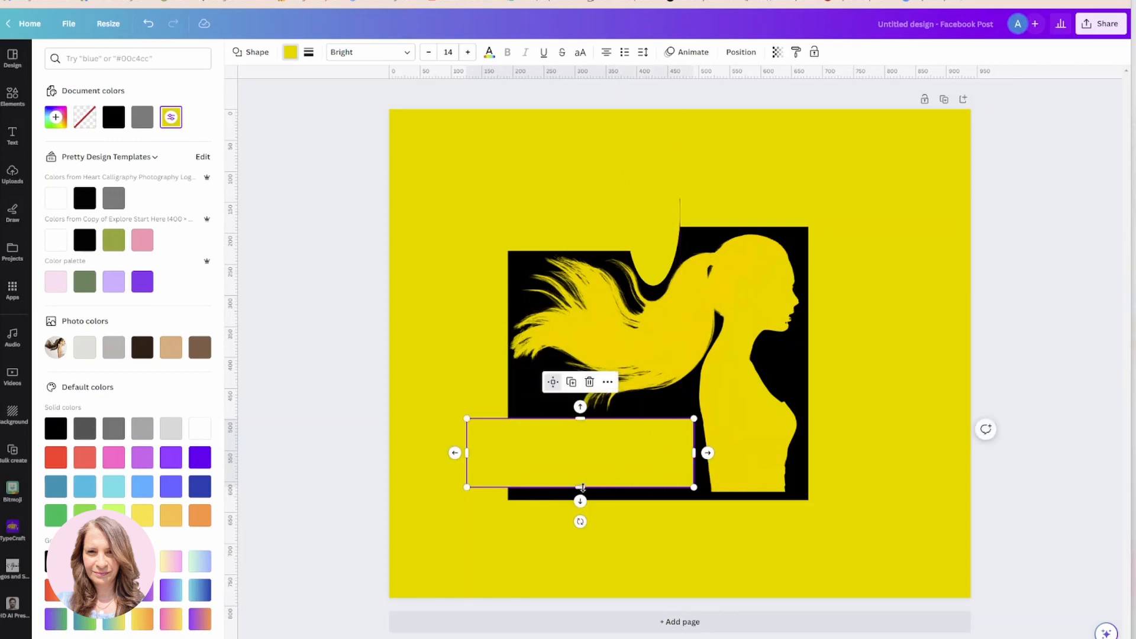
pyautogui.moveTo(582, 487); pyautogui.dragTo(579, 510)
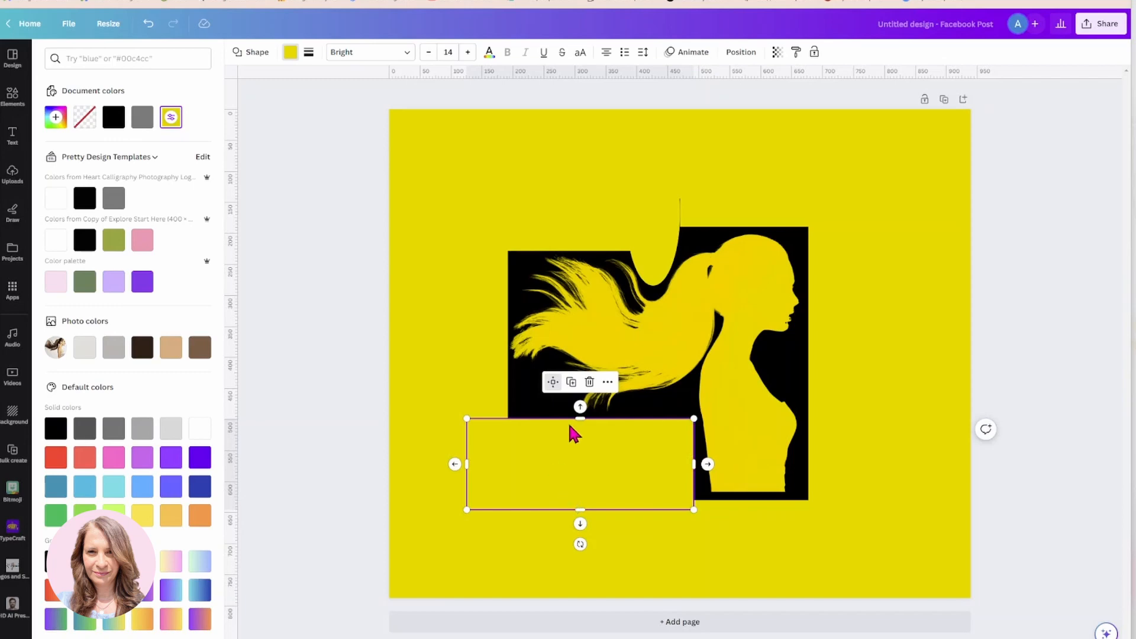
# Duplicate the large yellow rectangle, turn the copy nearly upright, shorten it and cover the black corner below the hair tips
pyautogui.click(571, 383)
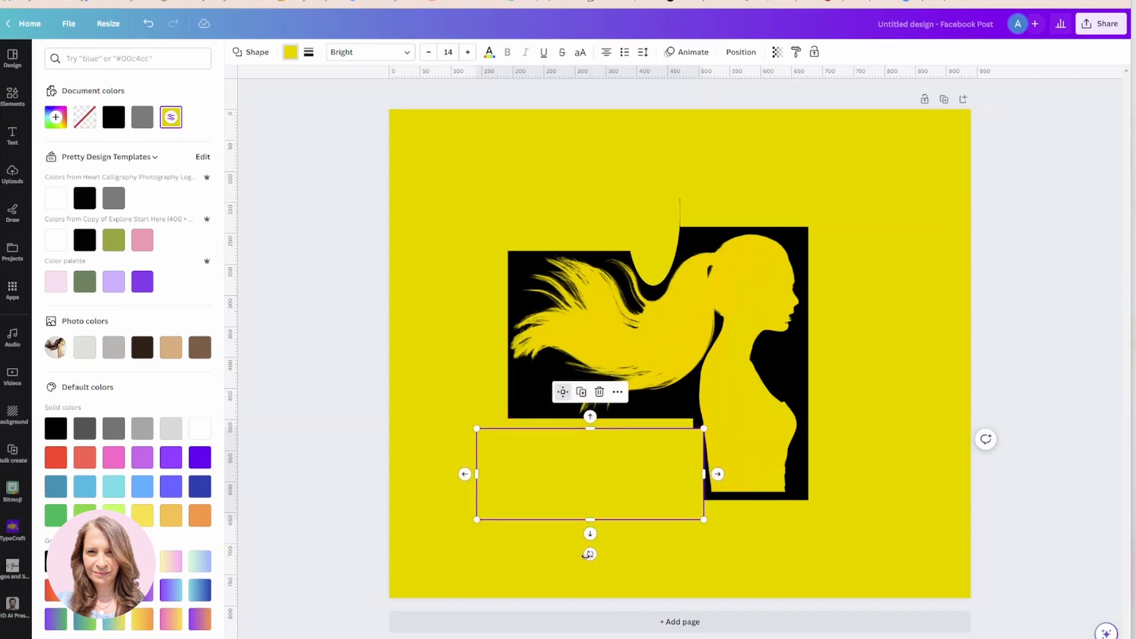
pyautogui.moveTo(590, 554); pyautogui.dragTo(444, 478)
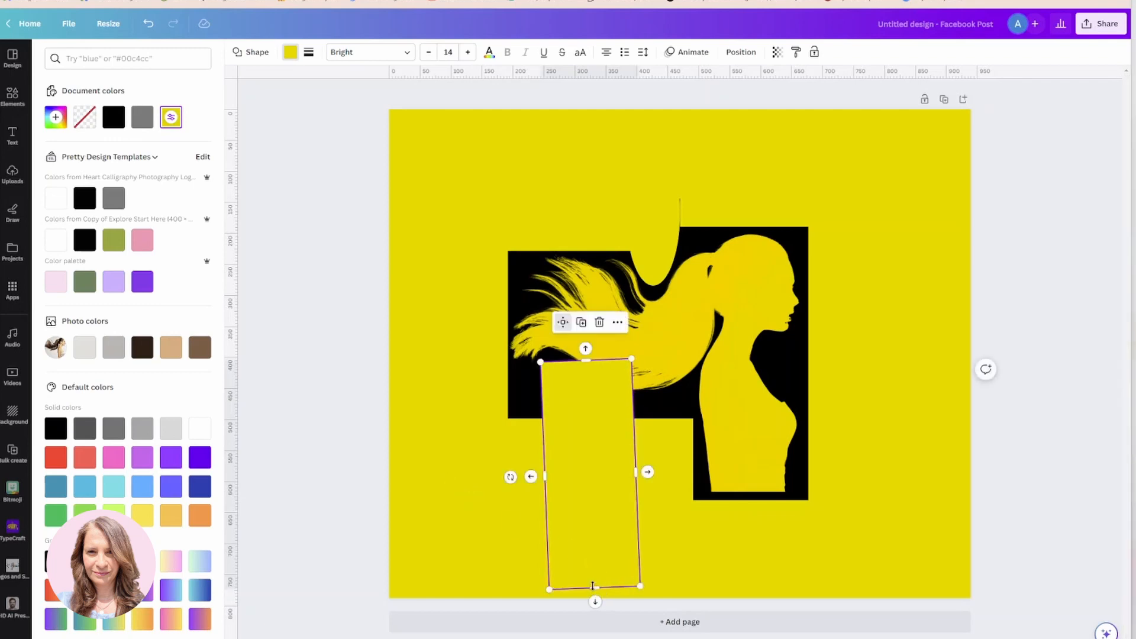
pyautogui.moveTo(592, 586); pyautogui.dragTo(590, 464)
pyautogui.moveTo(594, 414); pyautogui.dragTo(529, 414)
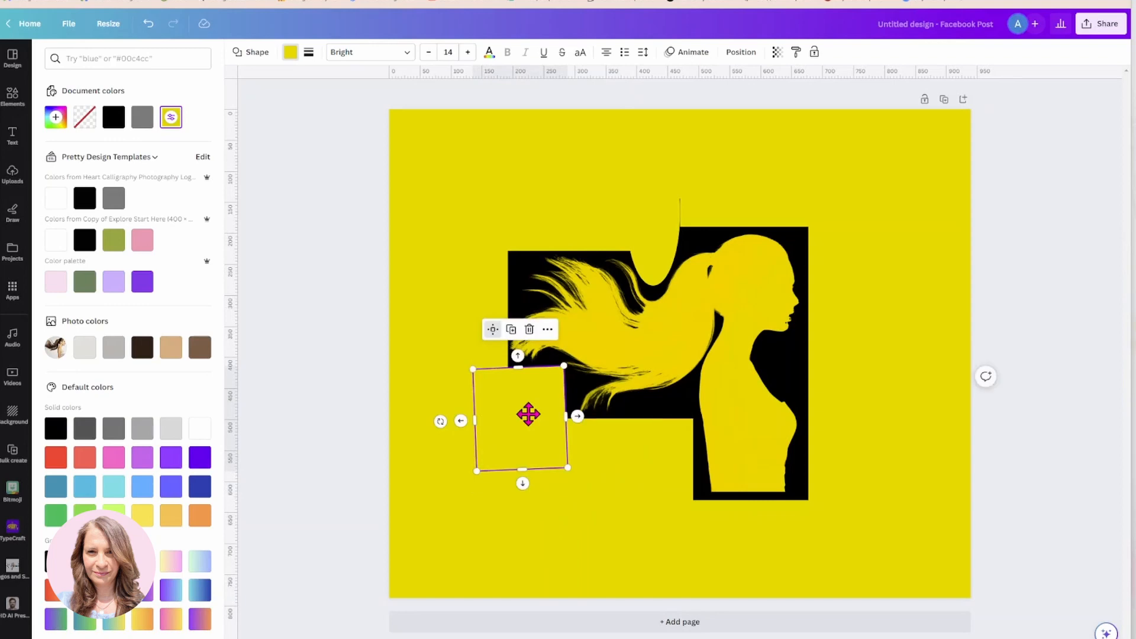
# Widen the yellow oval slightly to hide the thin black sliver beside the notch above the ponytail
pyautogui.click(658, 244)
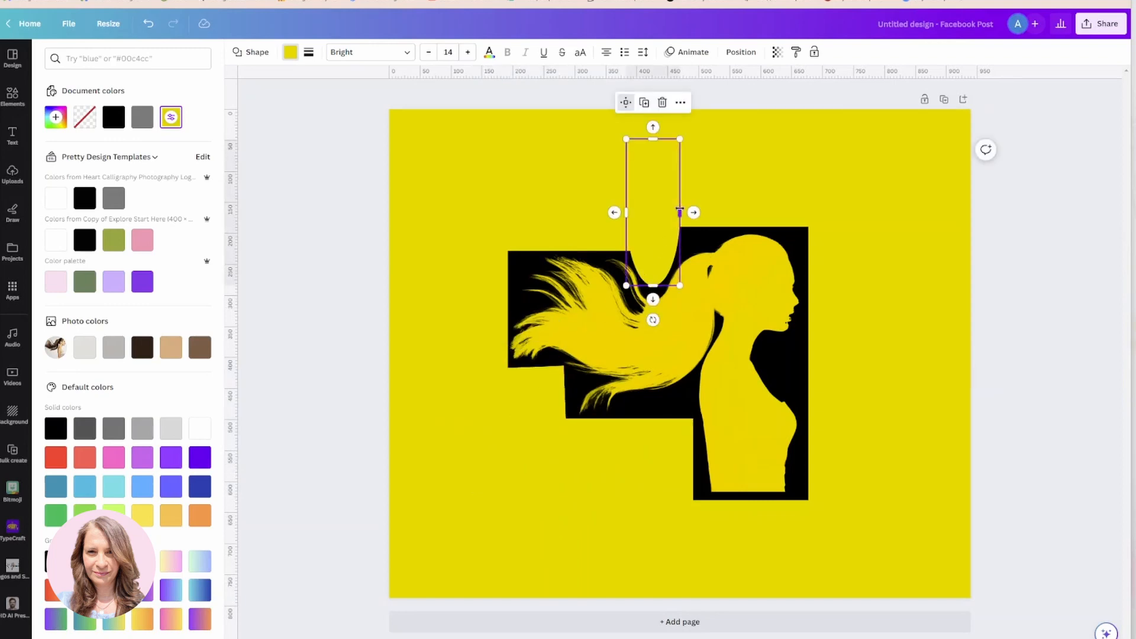
pyautogui.moveTo(679, 211); pyautogui.dragTo(679, 212)
pyautogui.click(577, 195)
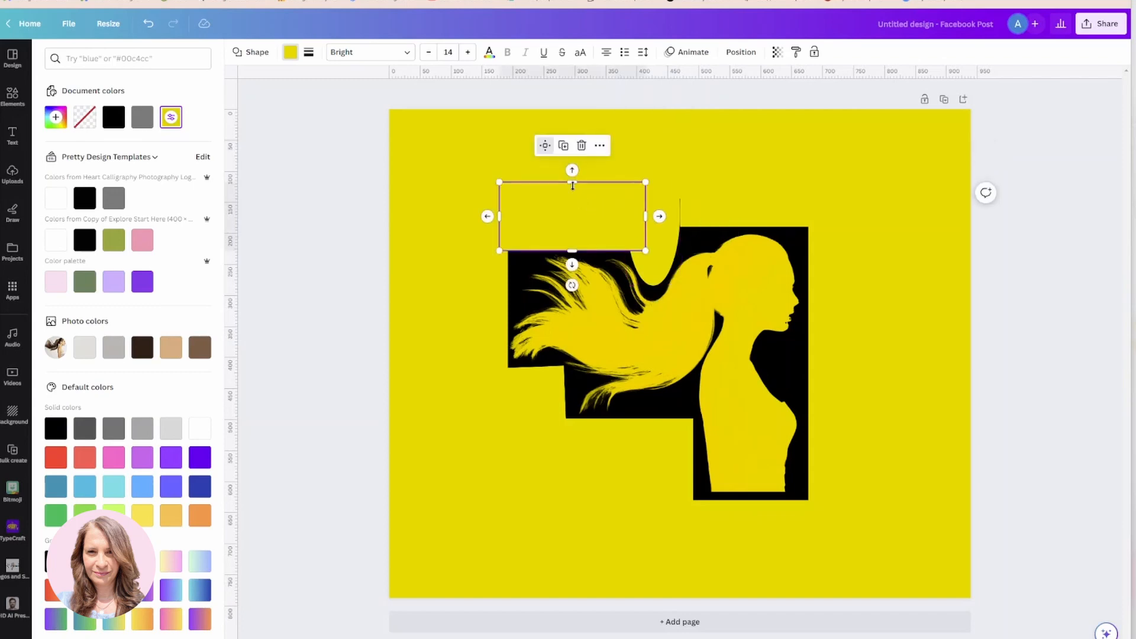
pyautogui.click(676, 212)
pyautogui.moveTo(677, 211); pyautogui.dragTo(683, 212)
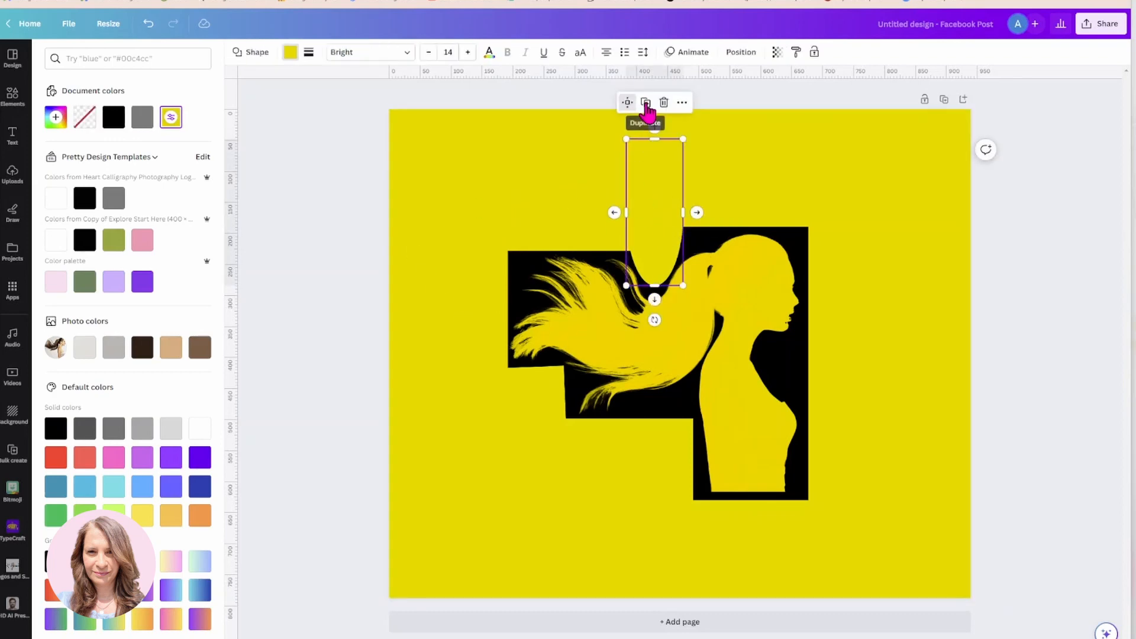
# Duplicate the yellow oval and rotate the copy diagonally to cut a curved notch between the woman's chin and chest
pyautogui.moveTo(664, 208); pyautogui.dragTo(850, 324)
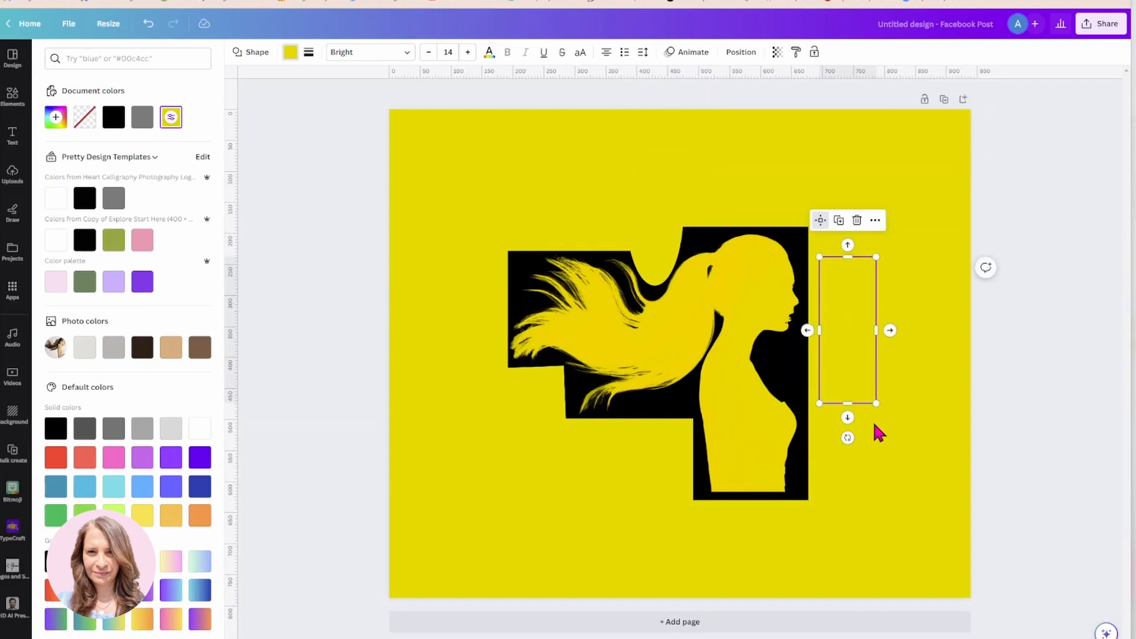
pyautogui.moveTo(851, 445); pyautogui.dragTo(765, 370)
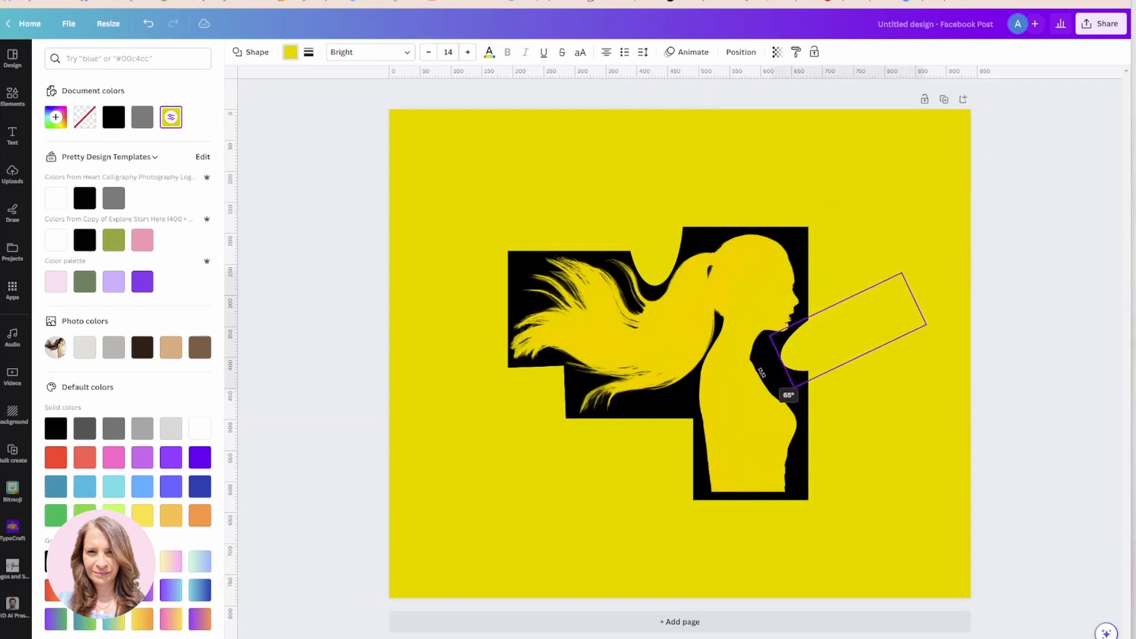
pyautogui.moveTo(893, 330); pyautogui.dragTo(877, 330)
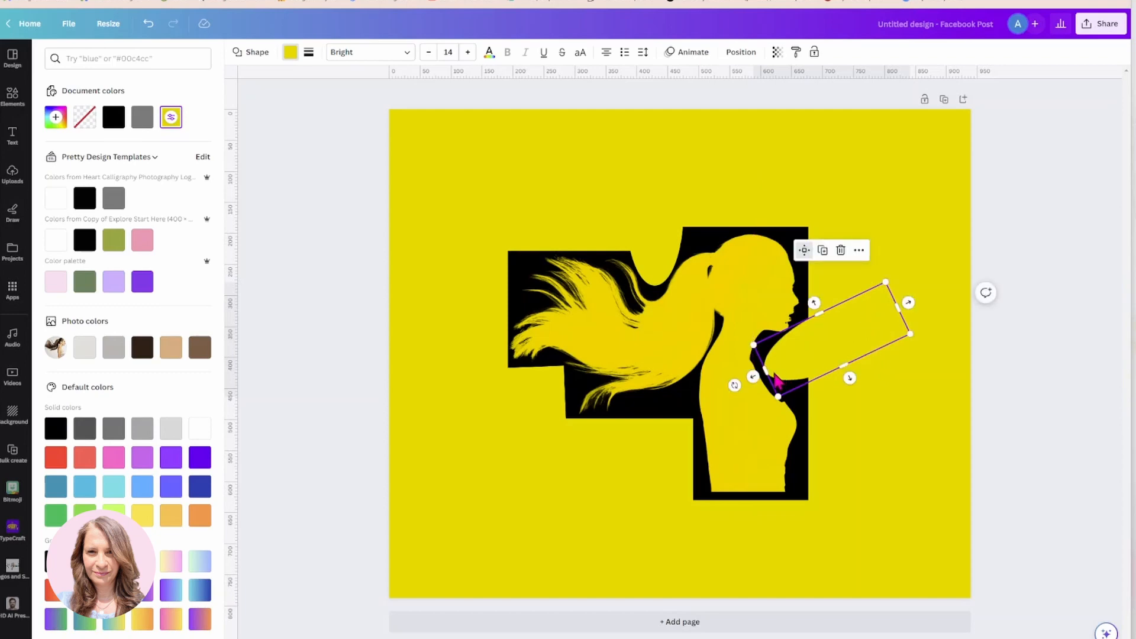
pyautogui.moveTo(735, 385); pyautogui.dragTo(768, 251)
pyautogui.moveTo(844, 329); pyautogui.dragTo(798, 413)
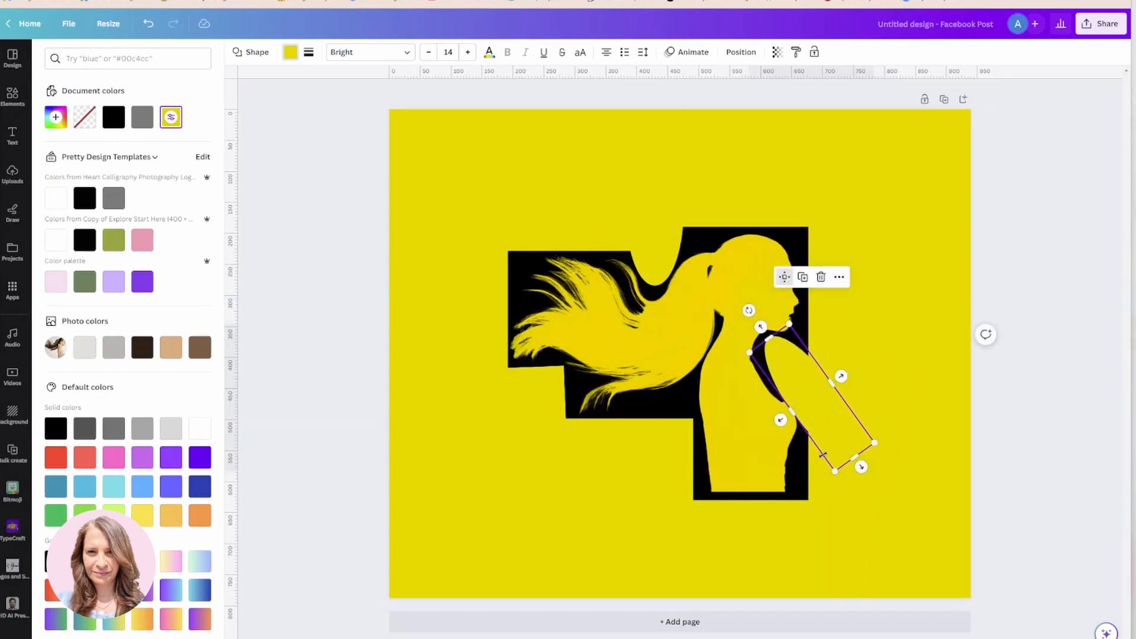
pyautogui.moveTo(749, 310); pyautogui.dragTo(735, 322)
pyautogui.moveTo(792, 368); pyautogui.dragTo(793, 364)
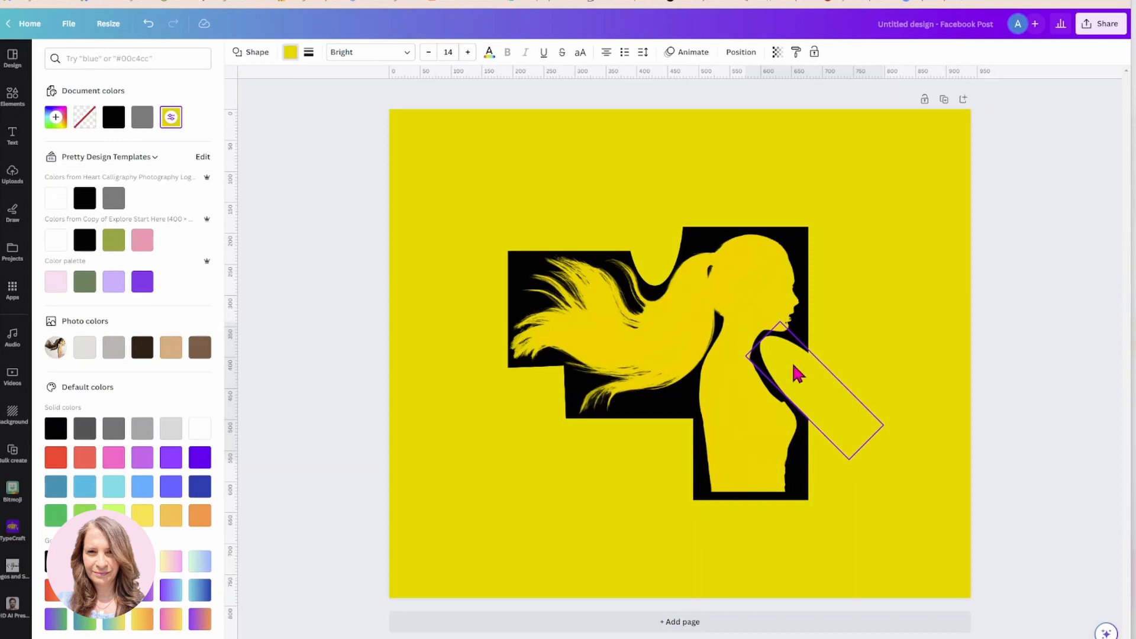
pyautogui.click(900, 225)
# Duplicate the yellow strip above the hair and tilt the copy to cut off the black corner beyond the woman's forehead
pyautogui.click(566, 232)
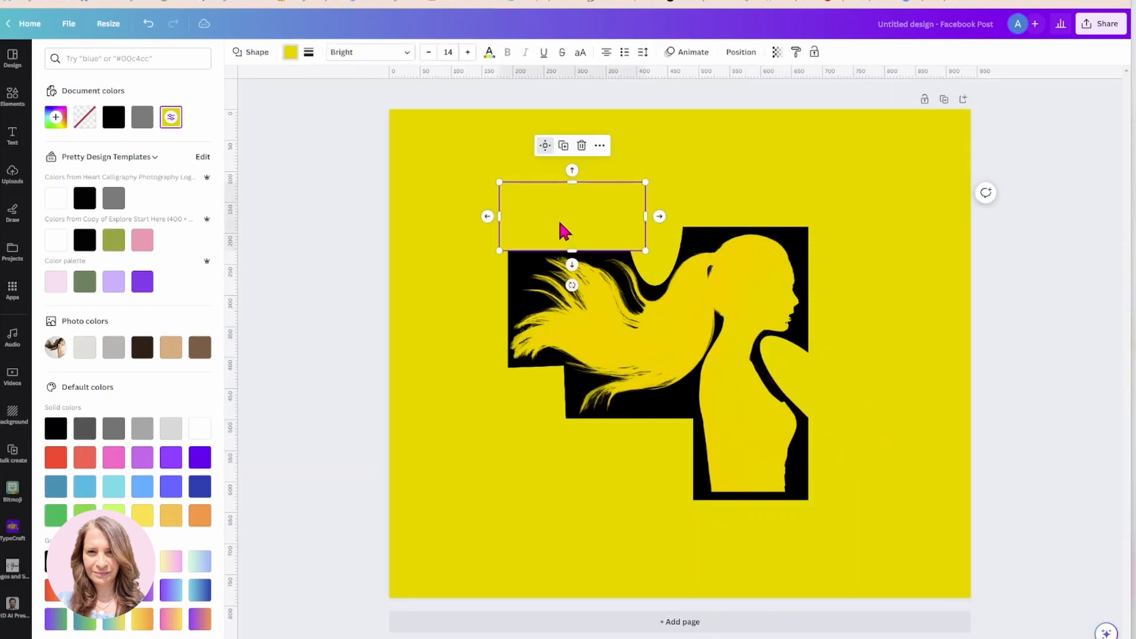
pyautogui.click(566, 155)
pyautogui.moveTo(581, 239); pyautogui.dragTo(833, 207)
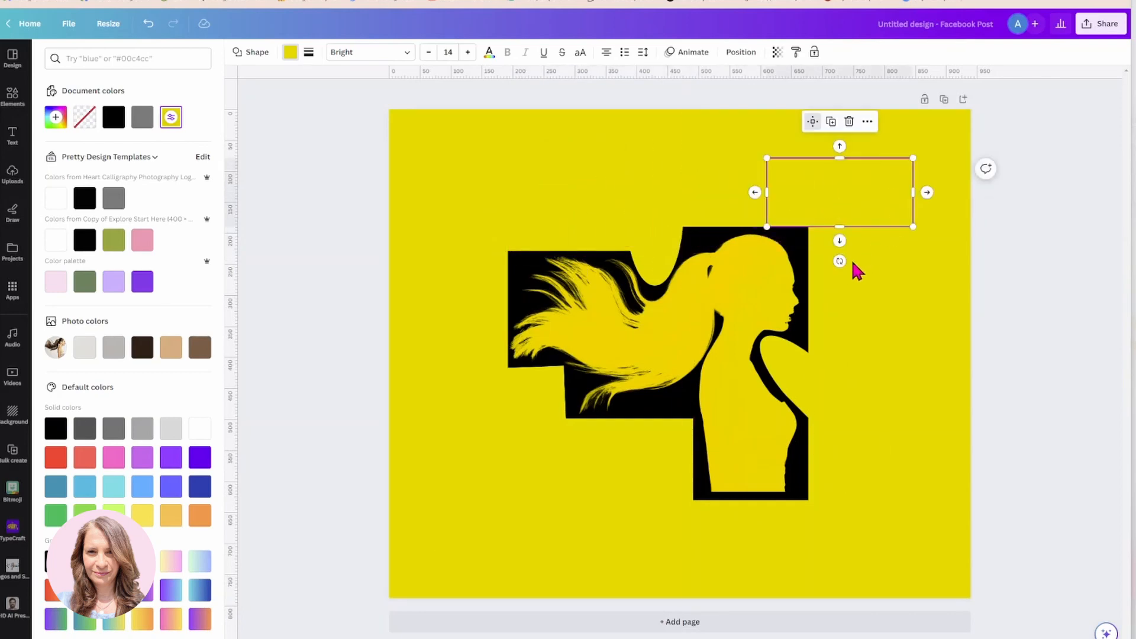
pyautogui.moveTo(840, 261)
pyautogui.mouseDown()
pyautogui.moveTo(847, 273)
pyautogui.moveTo(823, 261)
pyautogui.mouseUp()
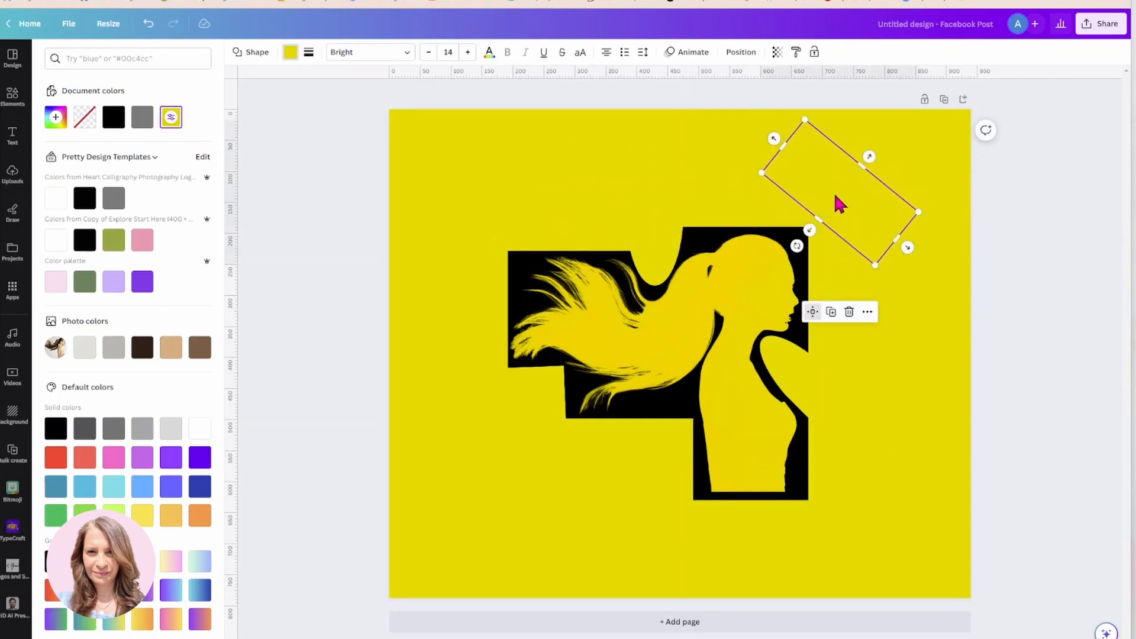
pyautogui.moveTo(837, 201); pyautogui.dragTo(820, 228)
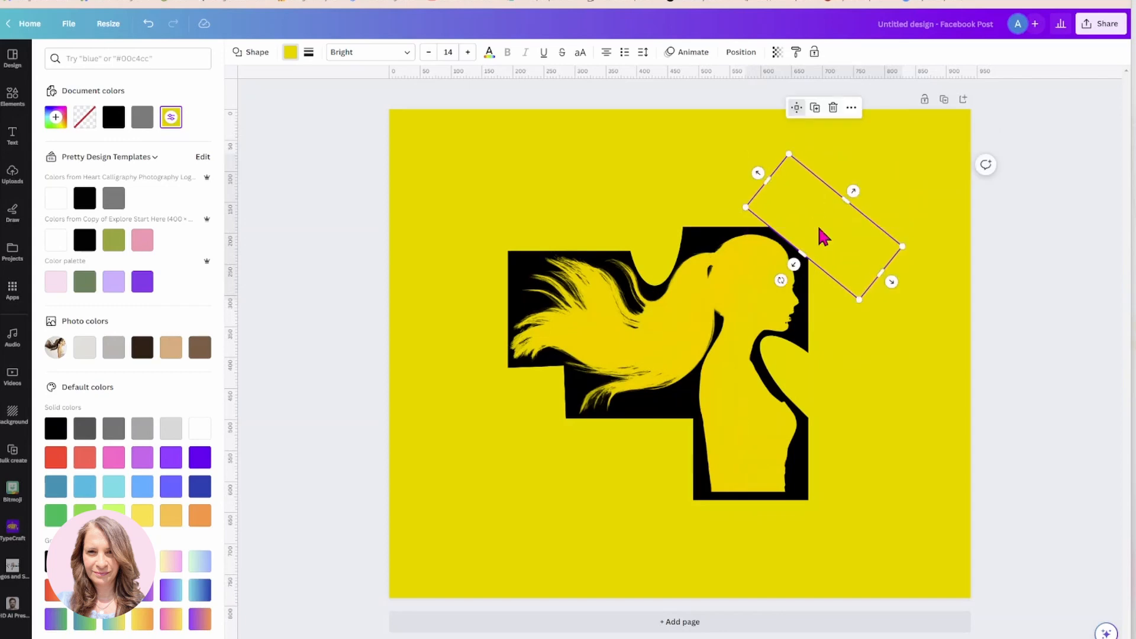
pyautogui.click(957, 279)
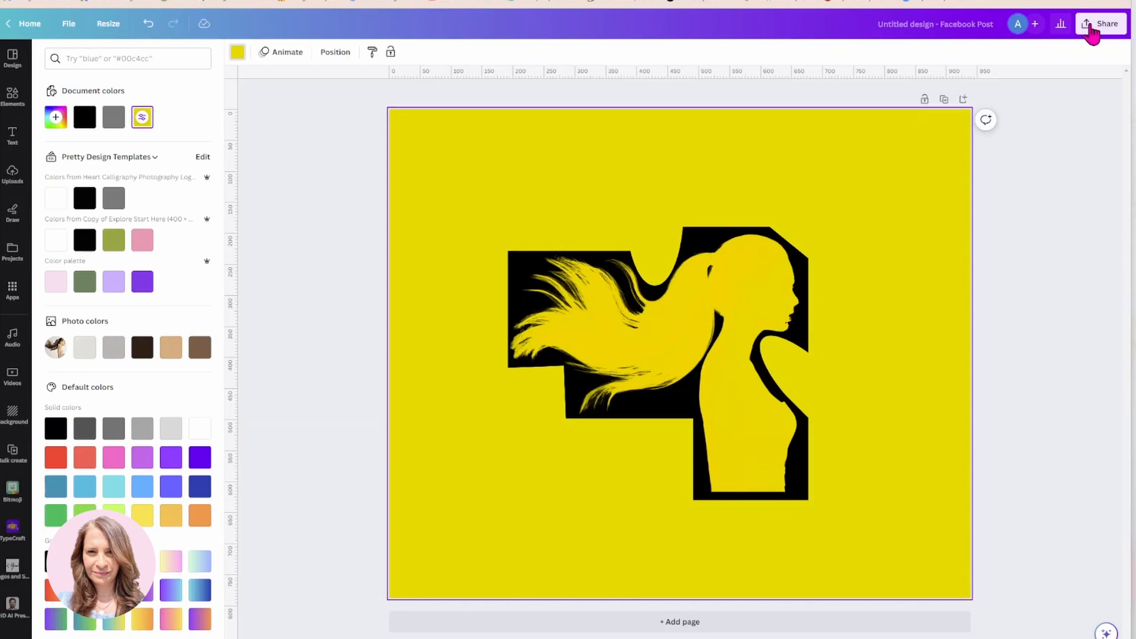
# Download the yellow silhouette design as a PNG file
pyautogui.click(1093, 34)
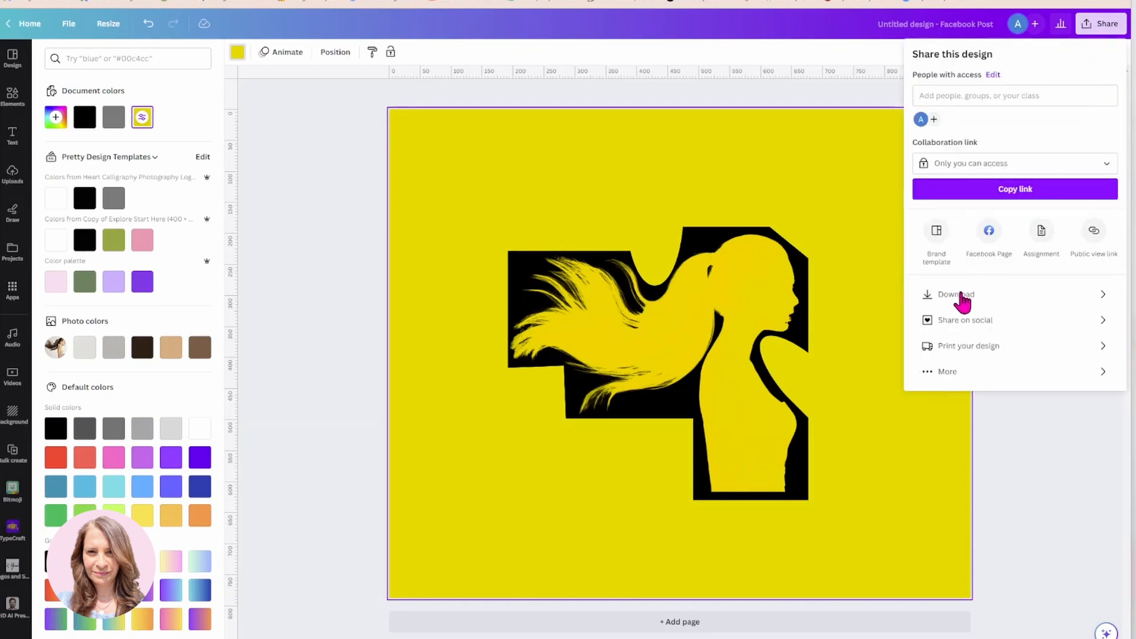
pyautogui.click(964, 297)
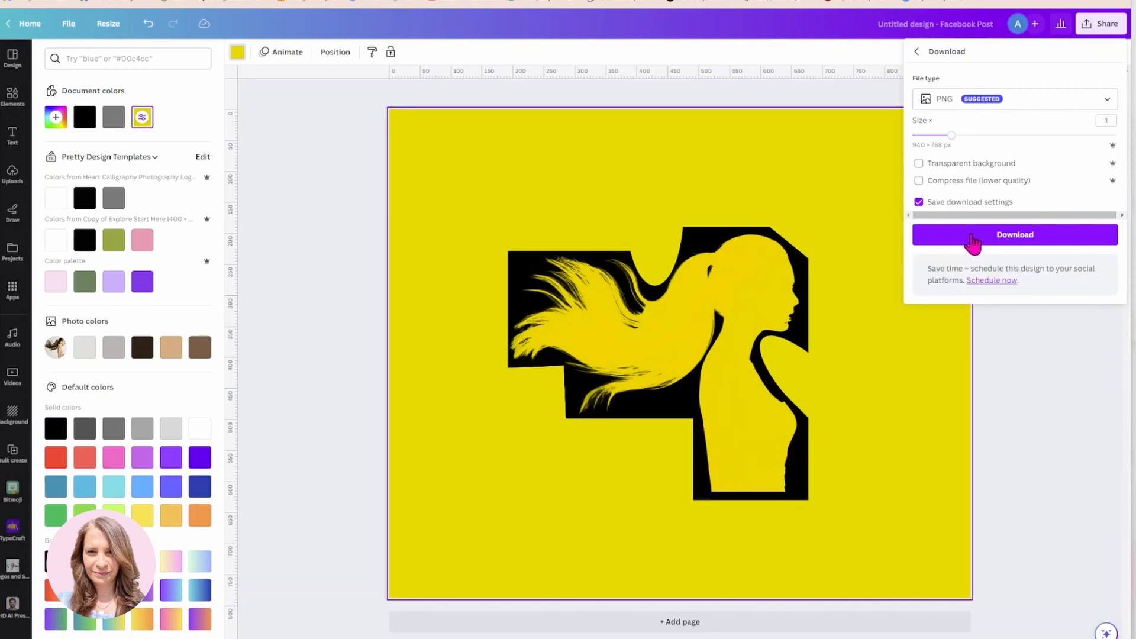
pyautogui.click(973, 240)
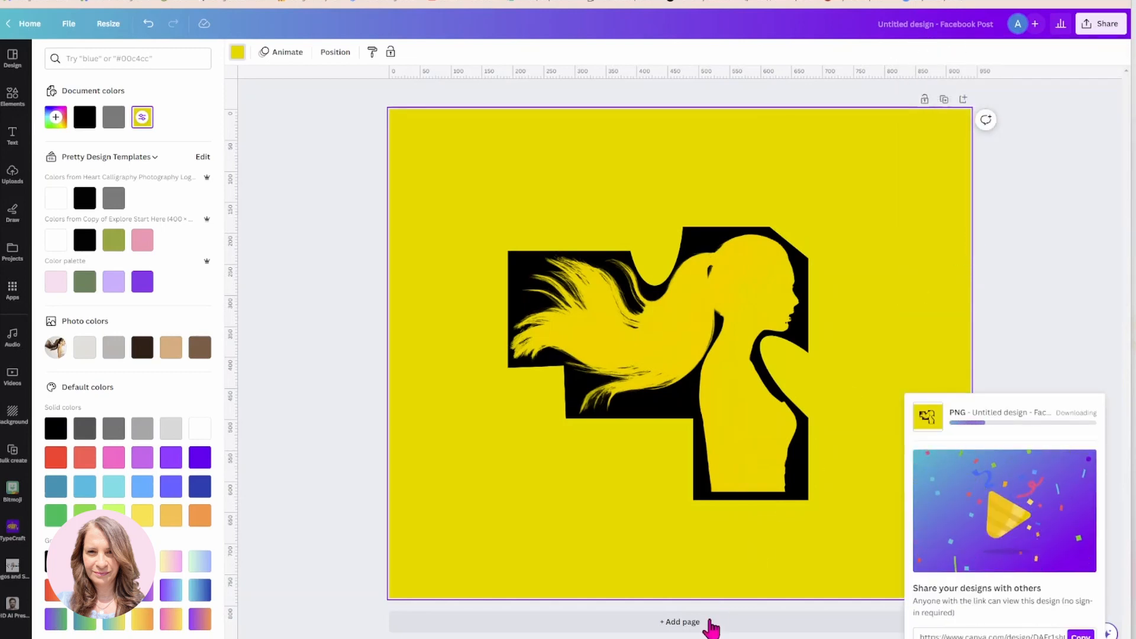
# Add a second page and place the freshly downloaded silhouette PNG on it
pyautogui.click(712, 626)
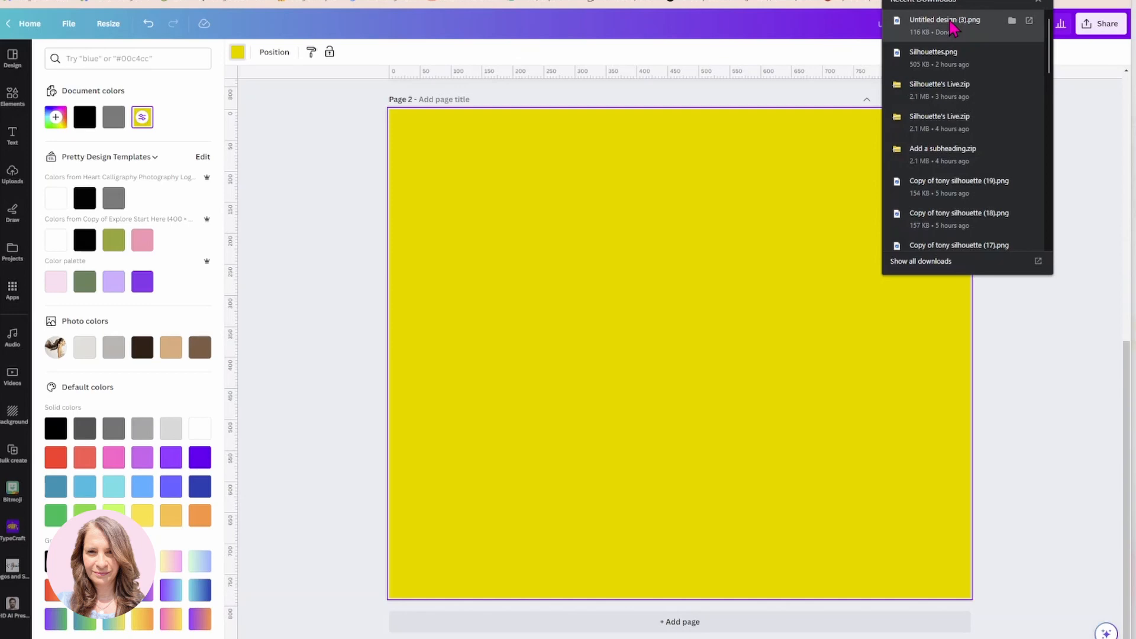
pyautogui.moveTo(951, 27); pyautogui.dragTo(703, 354)
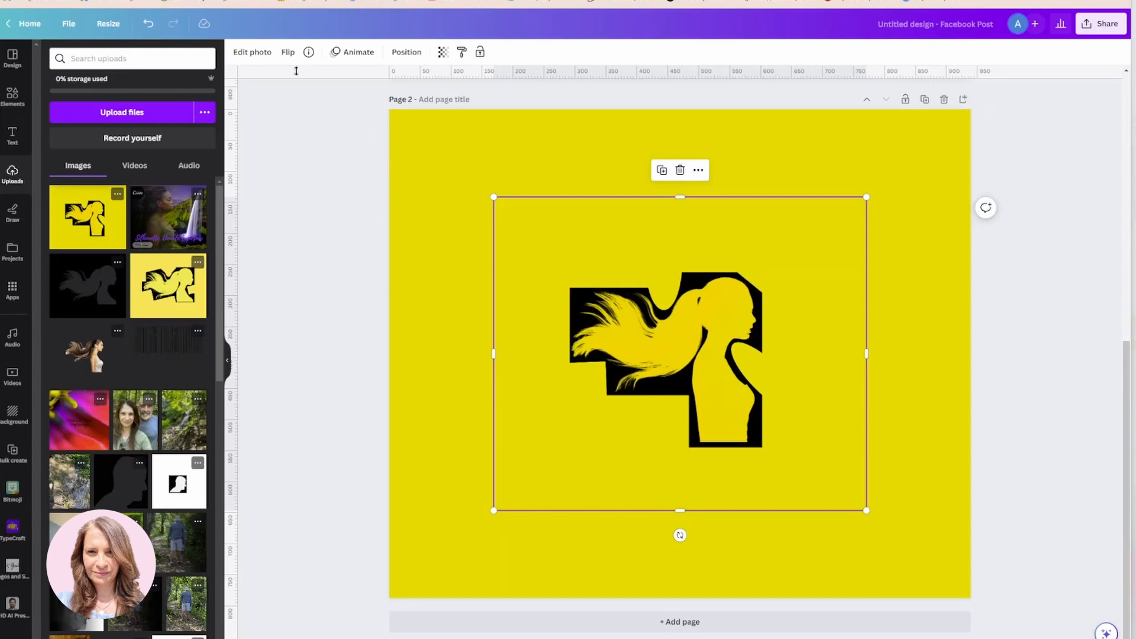
# Remove the yellow background from the placed silhouette image with BG Remover and check the cutout without brushing
pyautogui.click(252, 53)
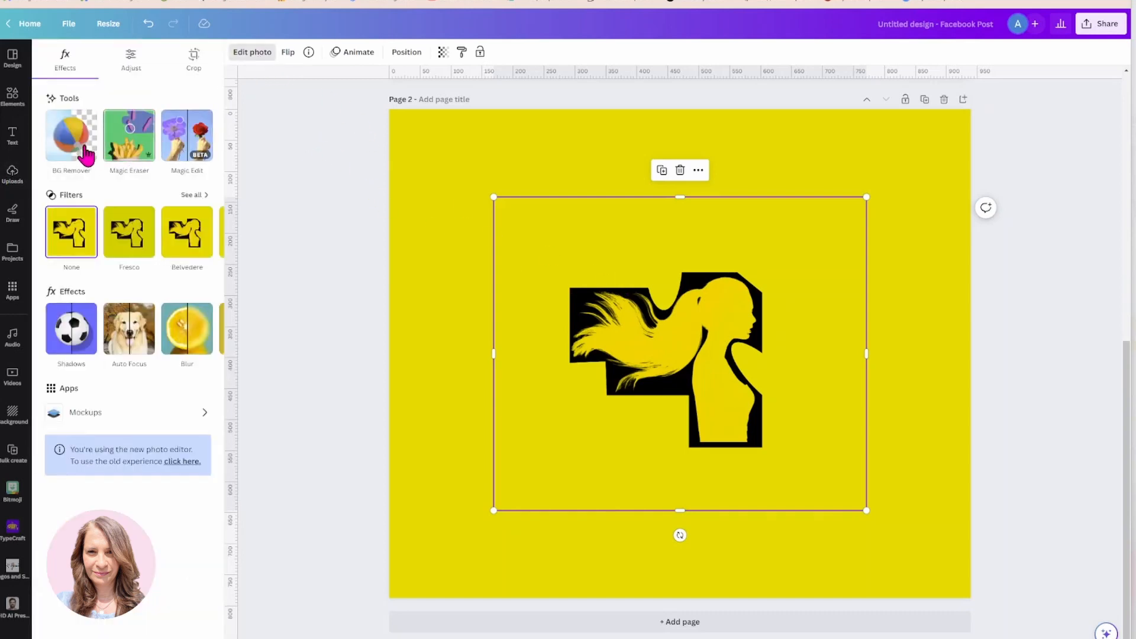
pyautogui.click(71, 145)
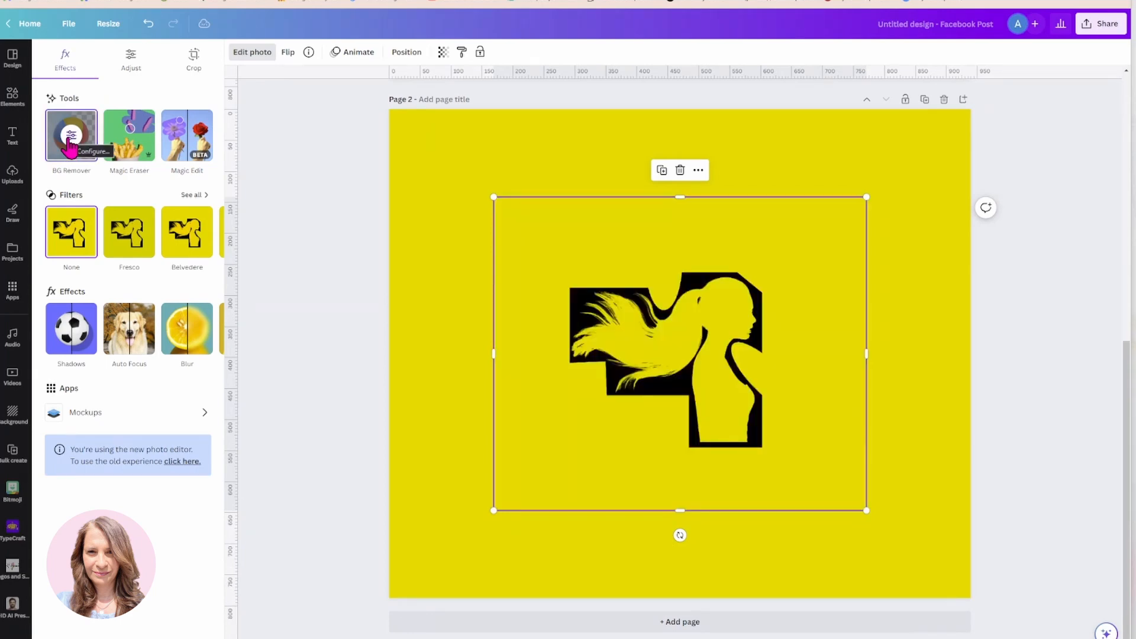
pyautogui.click(70, 146)
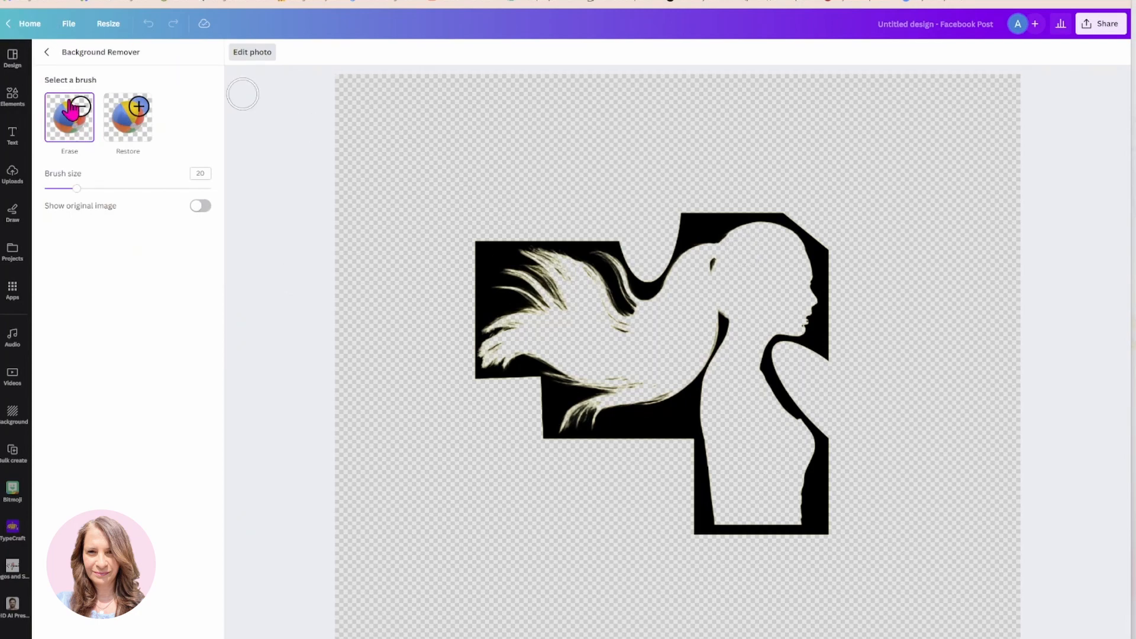
pyautogui.click(47, 52)
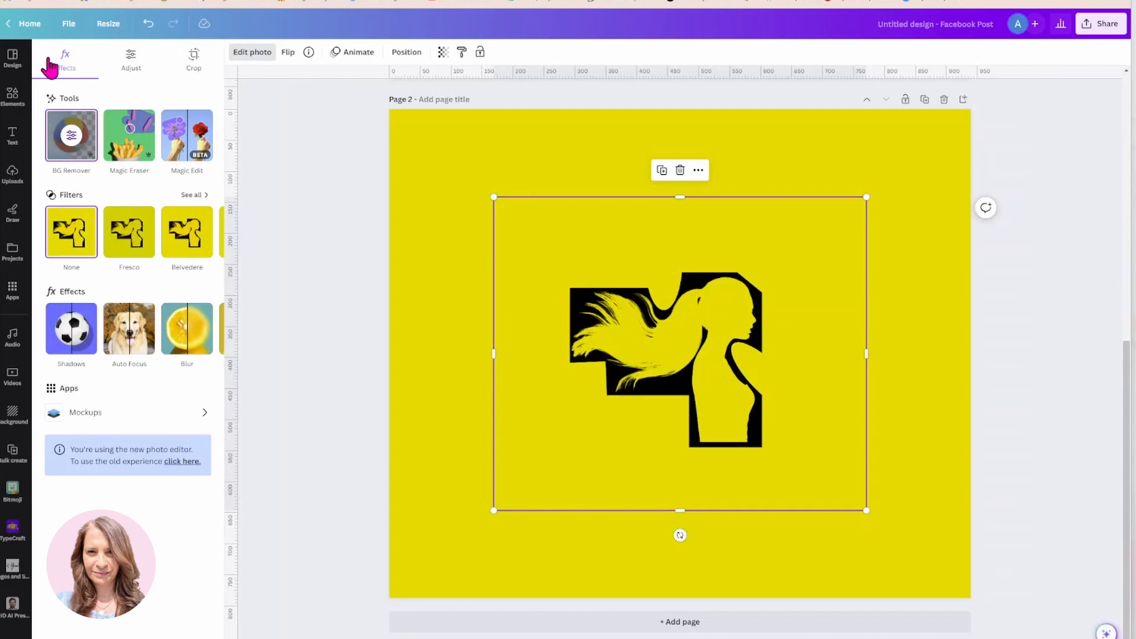
# Change the background color of page 2 to white
pyautogui.click(418, 175)
pyautogui.click(237, 52)
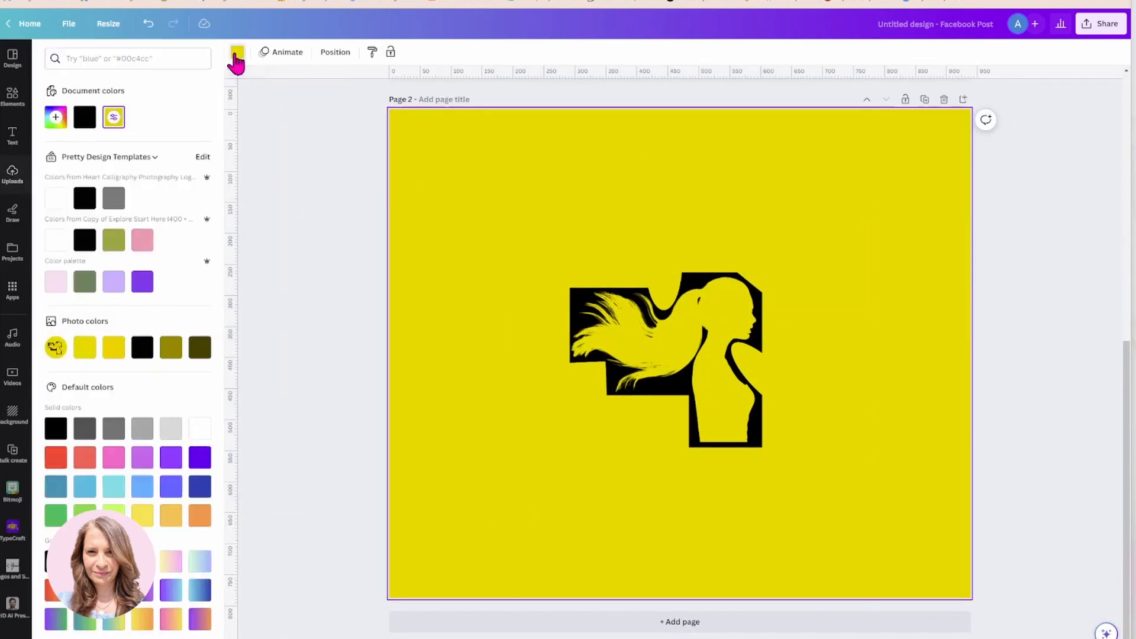
pyautogui.click(62, 203)
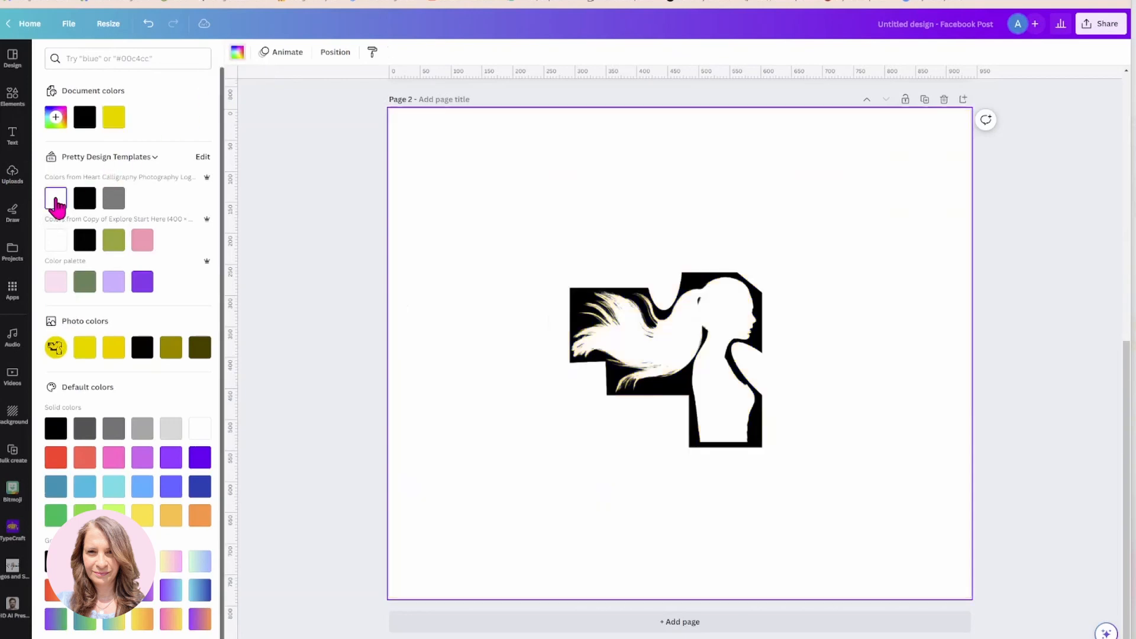
# Enlarge the cutout image beyond the page edges and centre it so the silhouette fills most of page 2
pyautogui.click(506, 204)
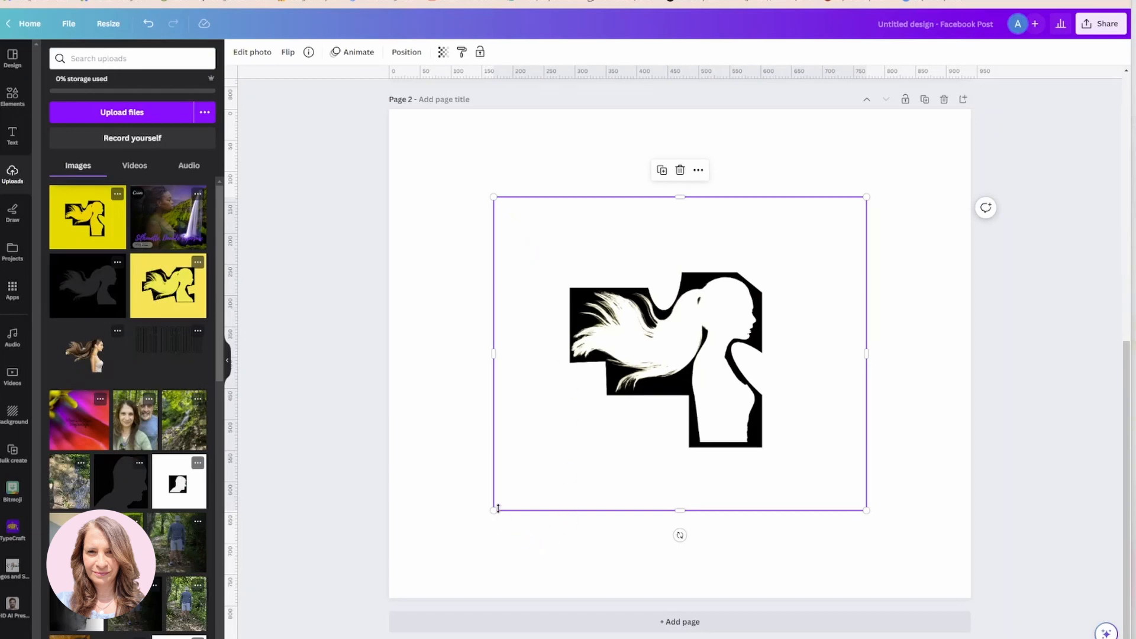
pyautogui.moveTo(494, 510); pyautogui.dragTo(413, 577)
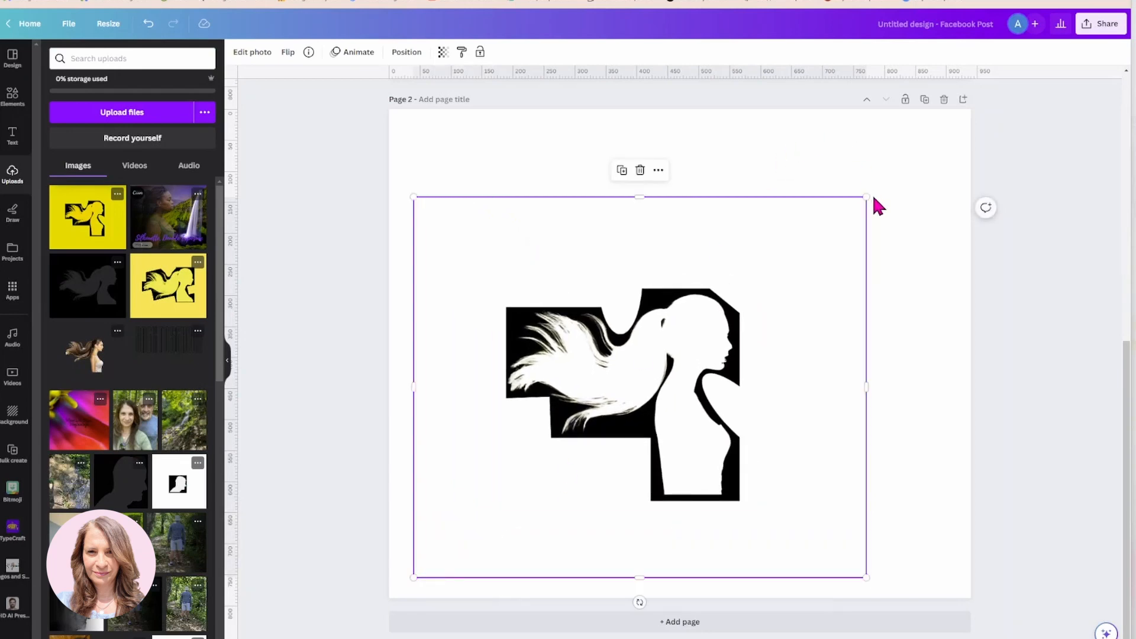
pyautogui.moveTo(864, 197); pyautogui.dragTo(1040, 51)
pyautogui.moveTo(413, 578); pyautogui.dragTo(281, 638)
pyautogui.moveTo(711, 448); pyautogui.dragTo(734, 430)
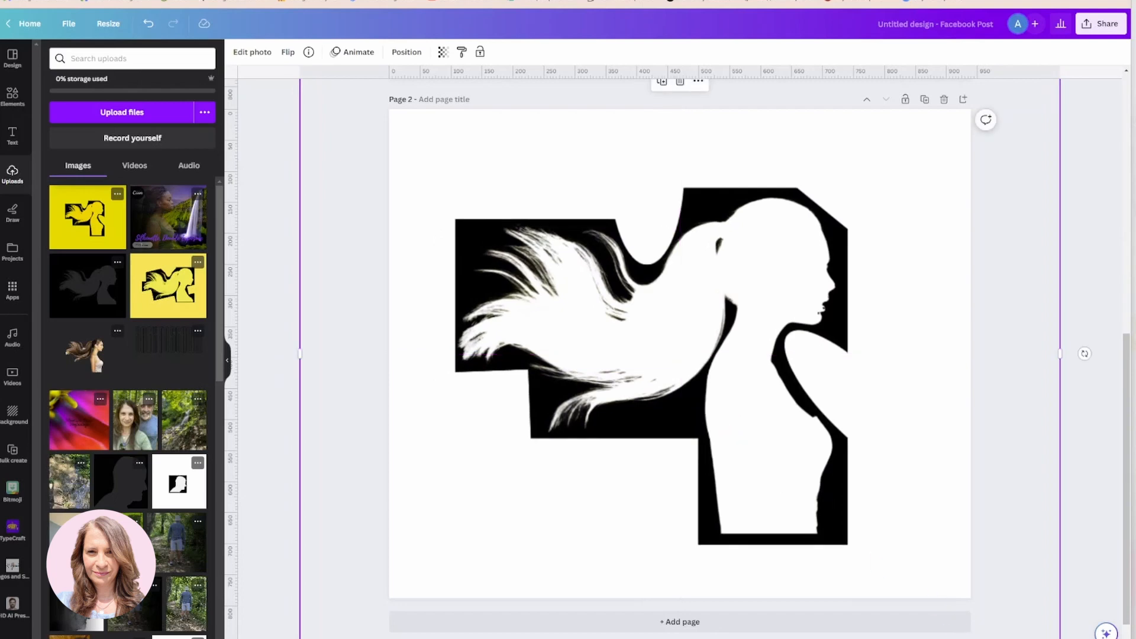
pyautogui.scroll(-3, 680, 353)
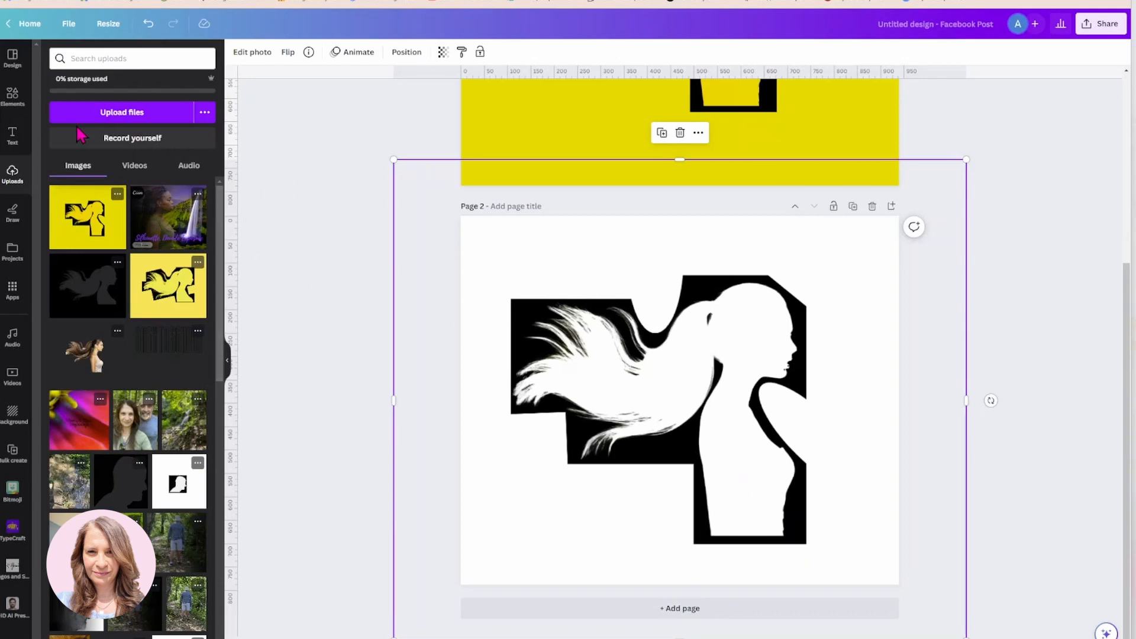
# Add a square shape and reshape it into a full-width band along the page's upper edge, reaching down to the head
pyautogui.click(16, 110)
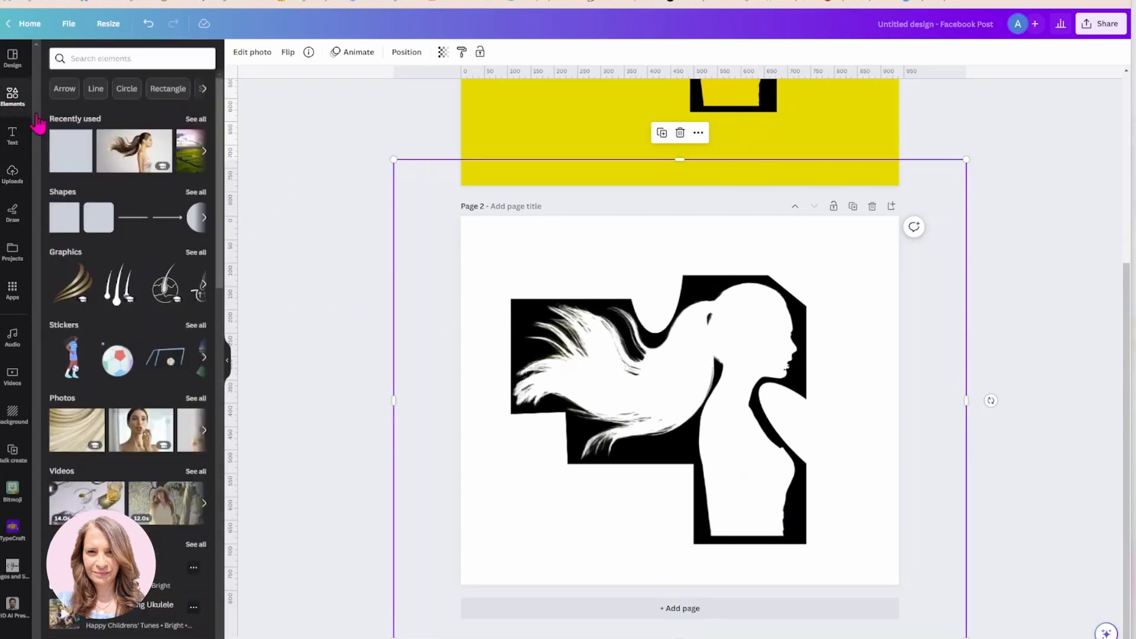
pyautogui.click(68, 151)
pyautogui.moveTo(622, 367); pyautogui.dragTo(885, 276)
pyautogui.moveTo(899, 275); pyautogui.dragTo(899, 275)
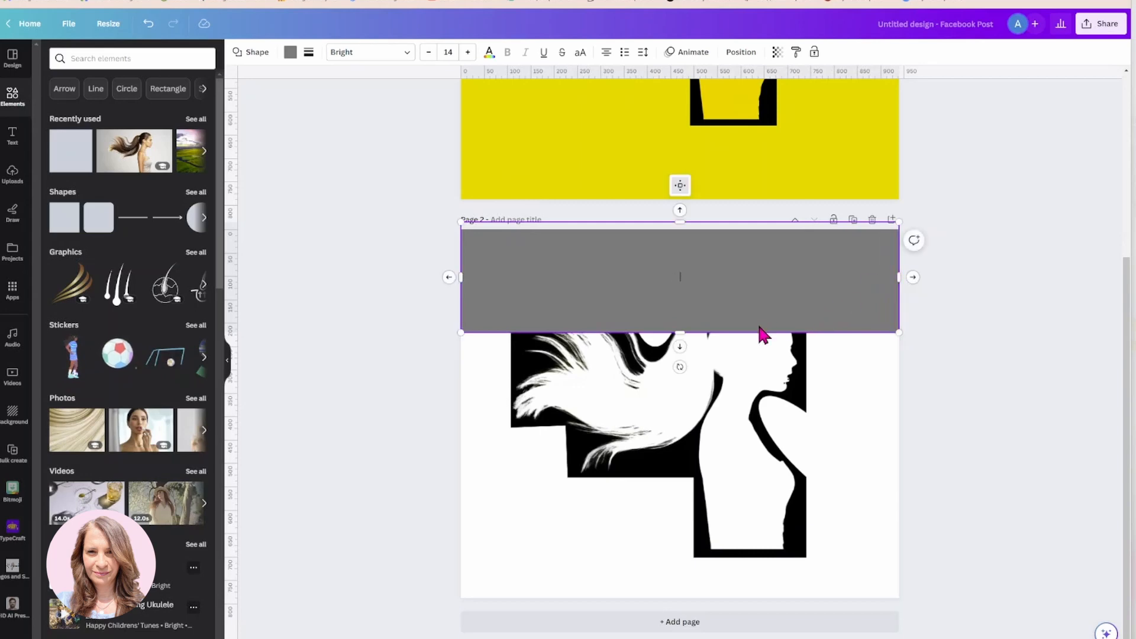
pyautogui.moveTo(683, 335); pyautogui.dragTo(671, 293)
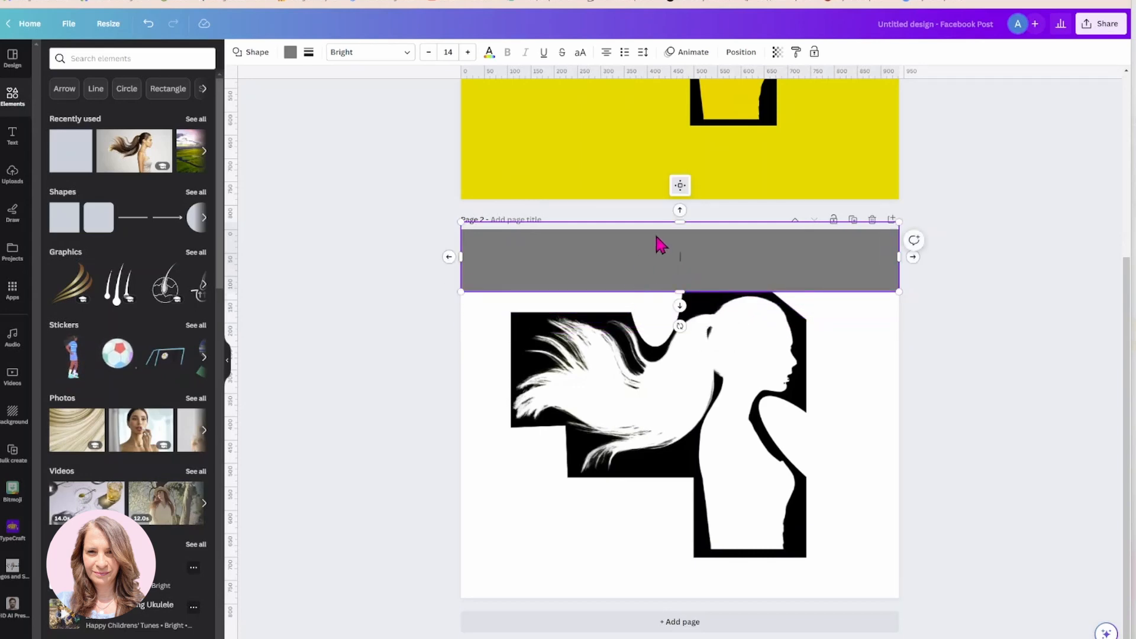
# Recolor the band above the head black
pyautogui.click(289, 55)
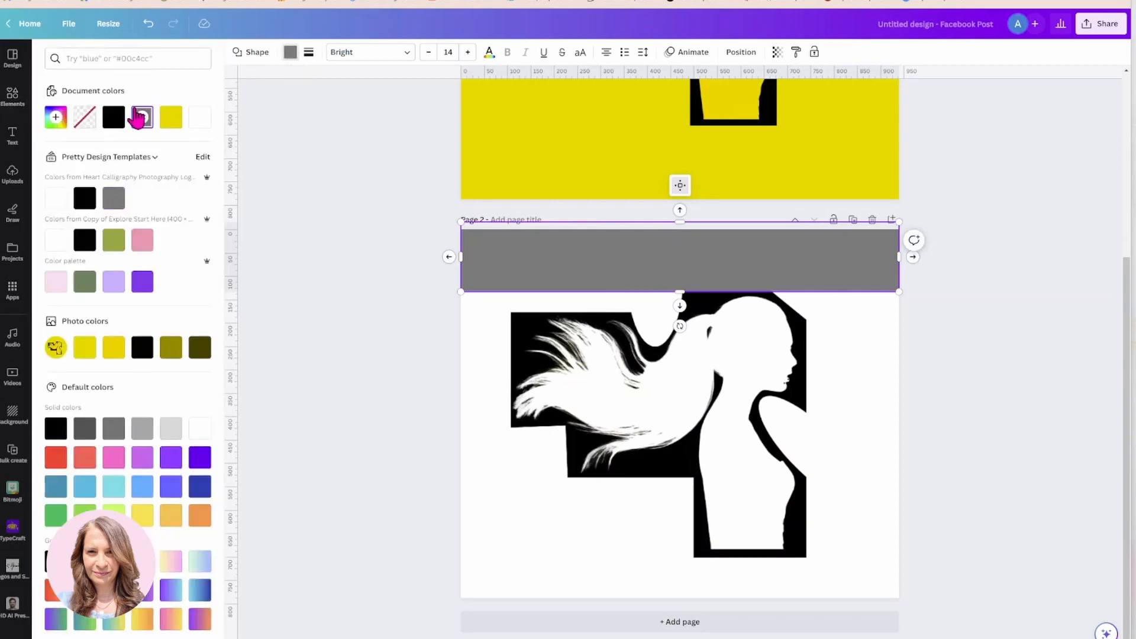
pyautogui.click(113, 118)
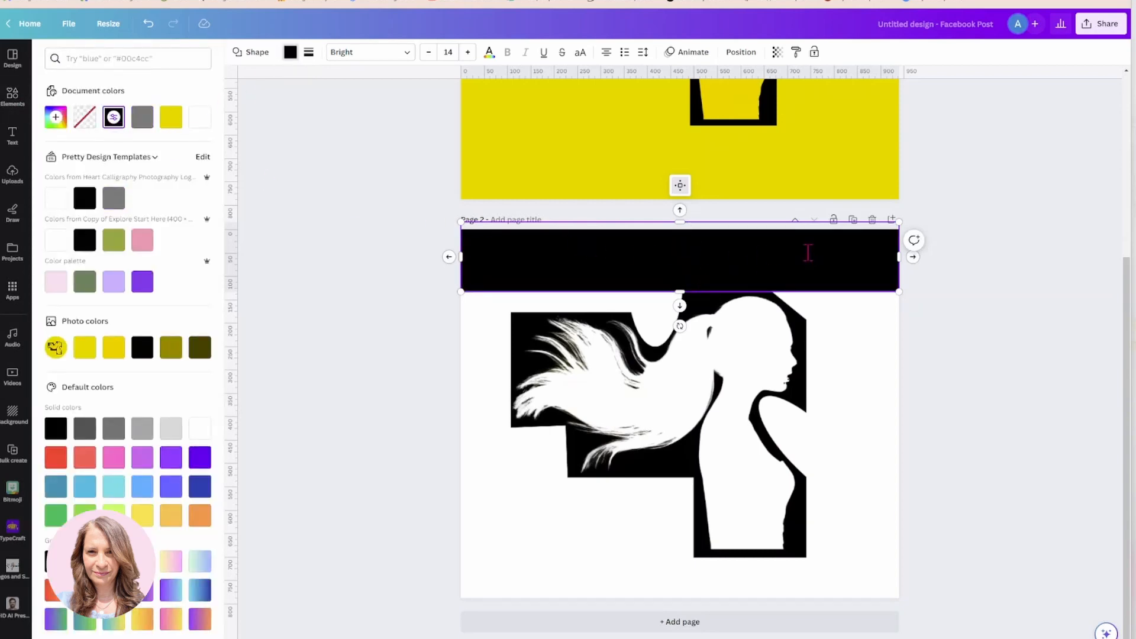
pyautogui.click(952, 315)
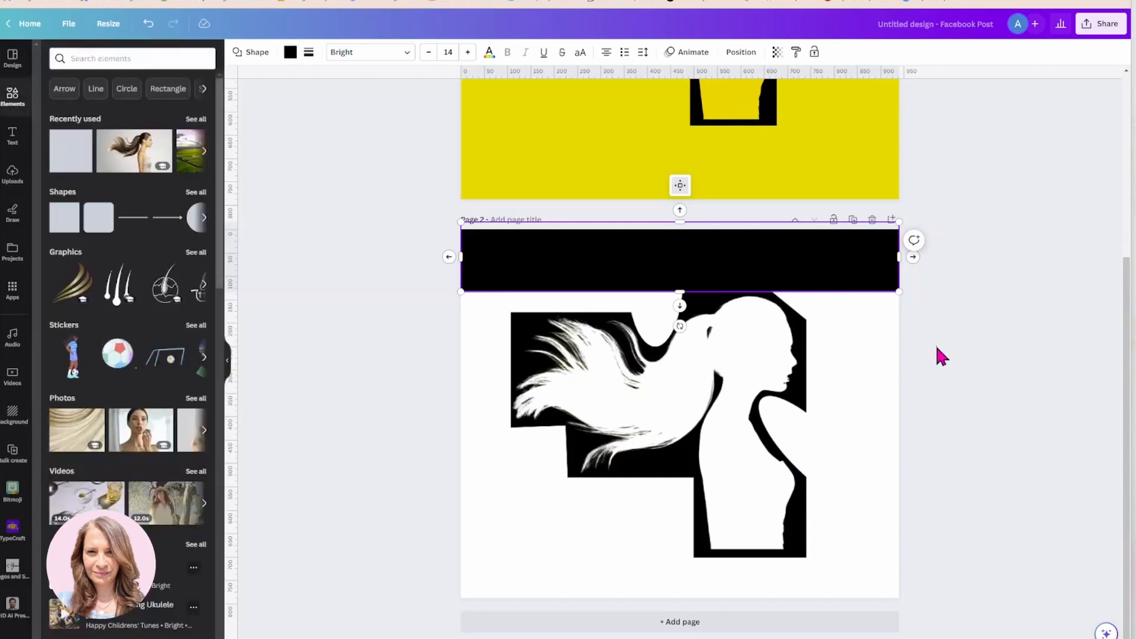
pyautogui.click(935, 349)
# Duplicate the black band and move the copy to the page's lower edge, just below the woman's torso
pyautogui.click(828, 268)
pyautogui.click(672, 188)
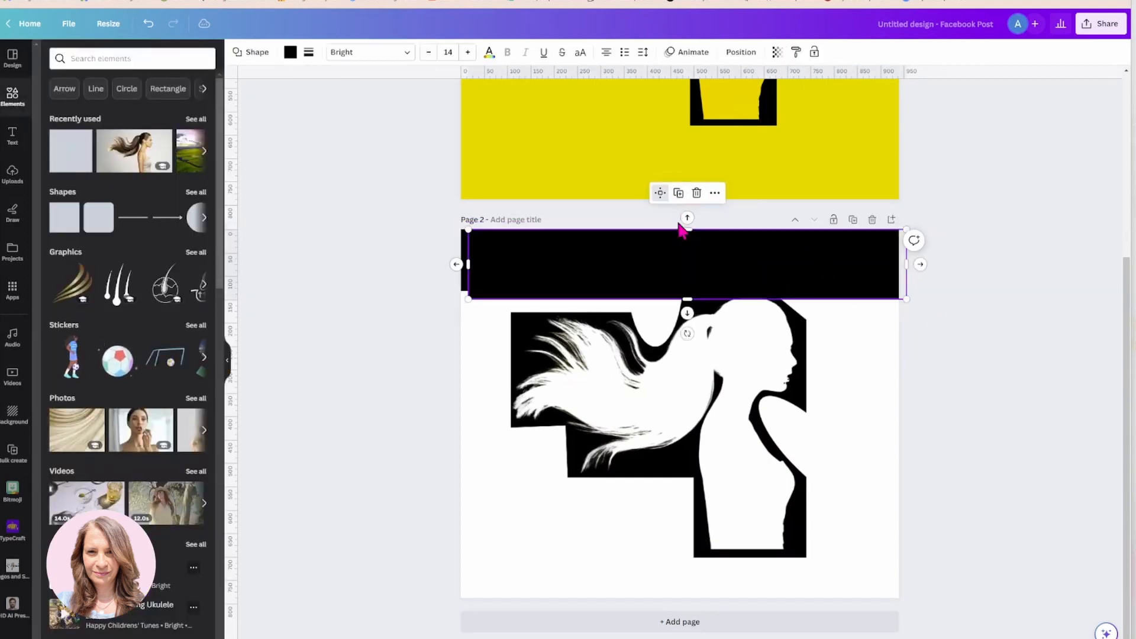
pyautogui.moveTo(680, 228); pyautogui.dragTo(685, 583)
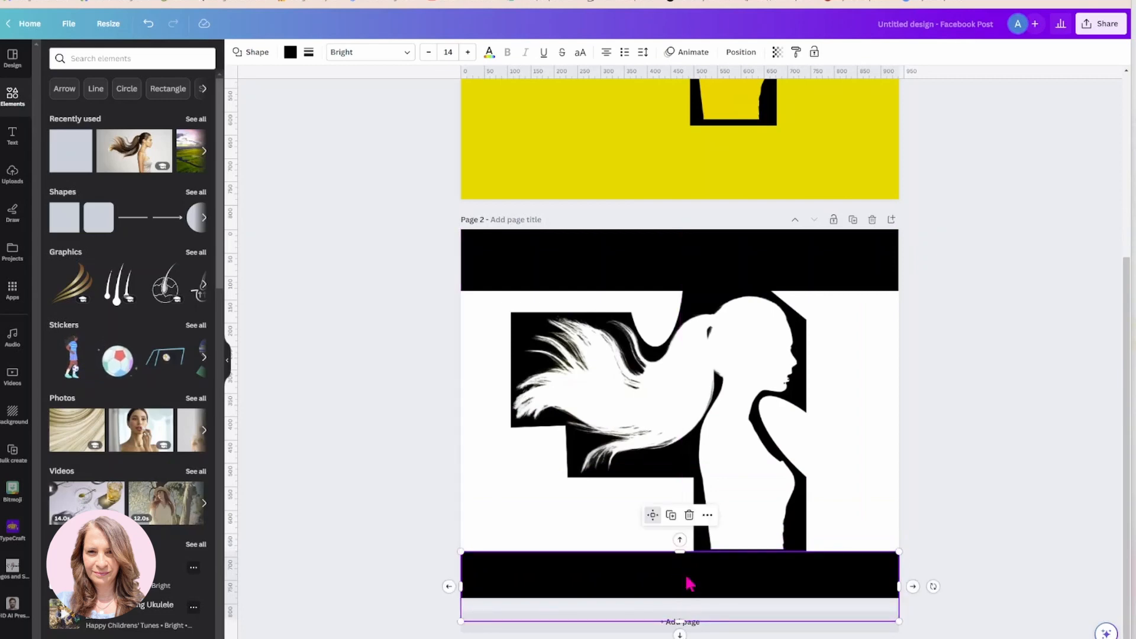
# Duplicate the lower black band, turn the copy upright, shorten it and cover the white area in front of the woman
pyautogui.click(672, 516)
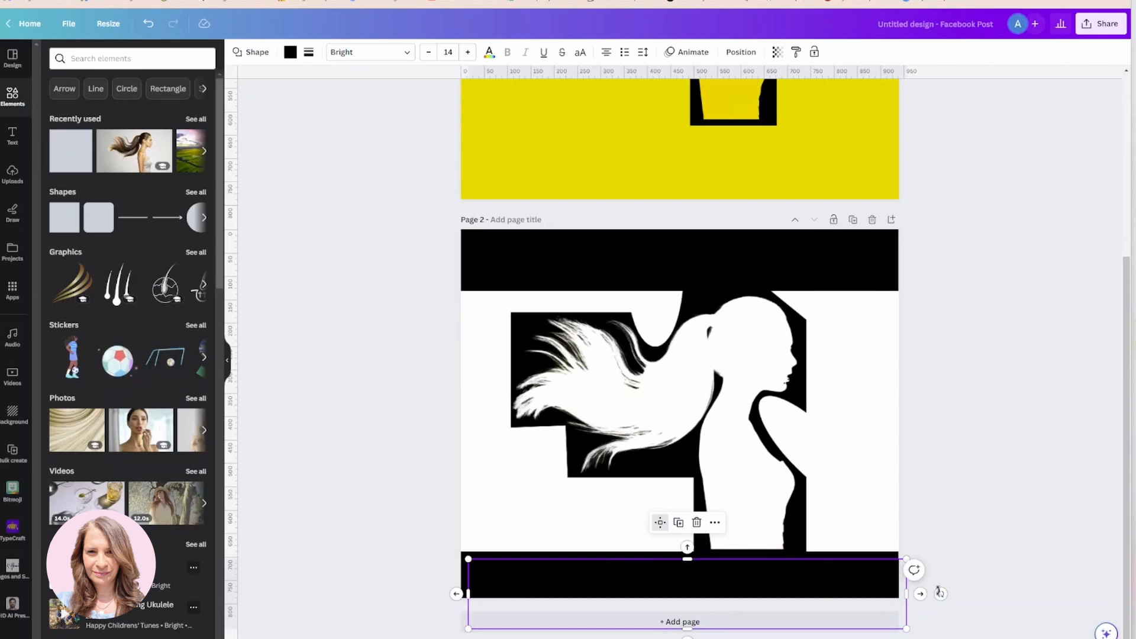
pyautogui.moveTo(939, 592); pyautogui.dragTo(691, 636)
pyautogui.moveTo(706, 530); pyautogui.dragTo(884, 385)
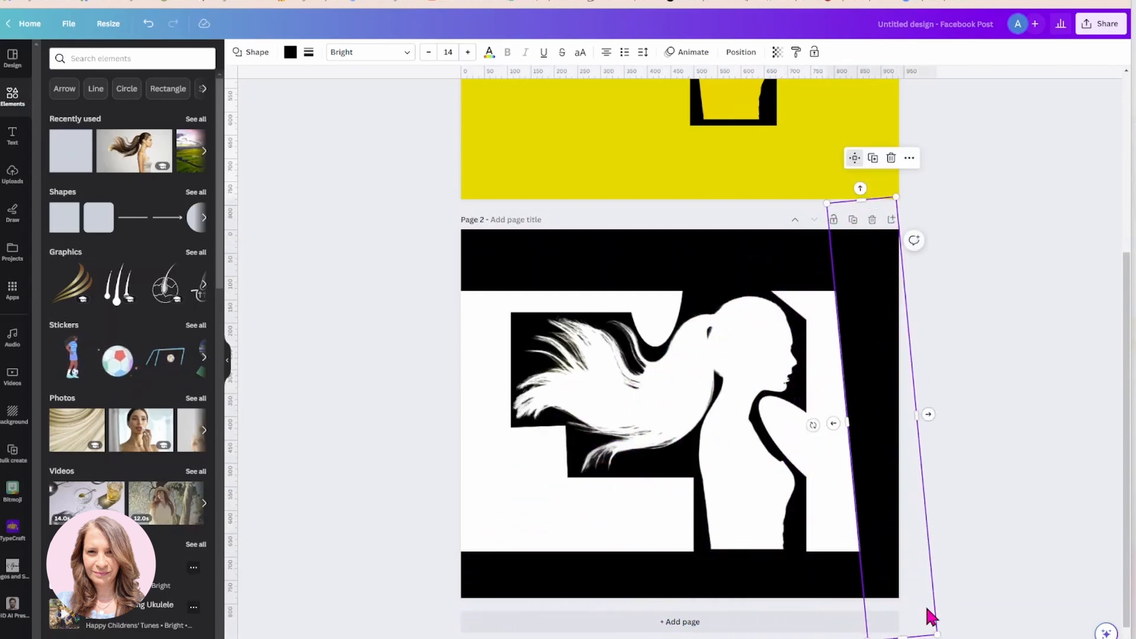
pyautogui.moveTo(898, 506); pyautogui.dragTo(891, 470)
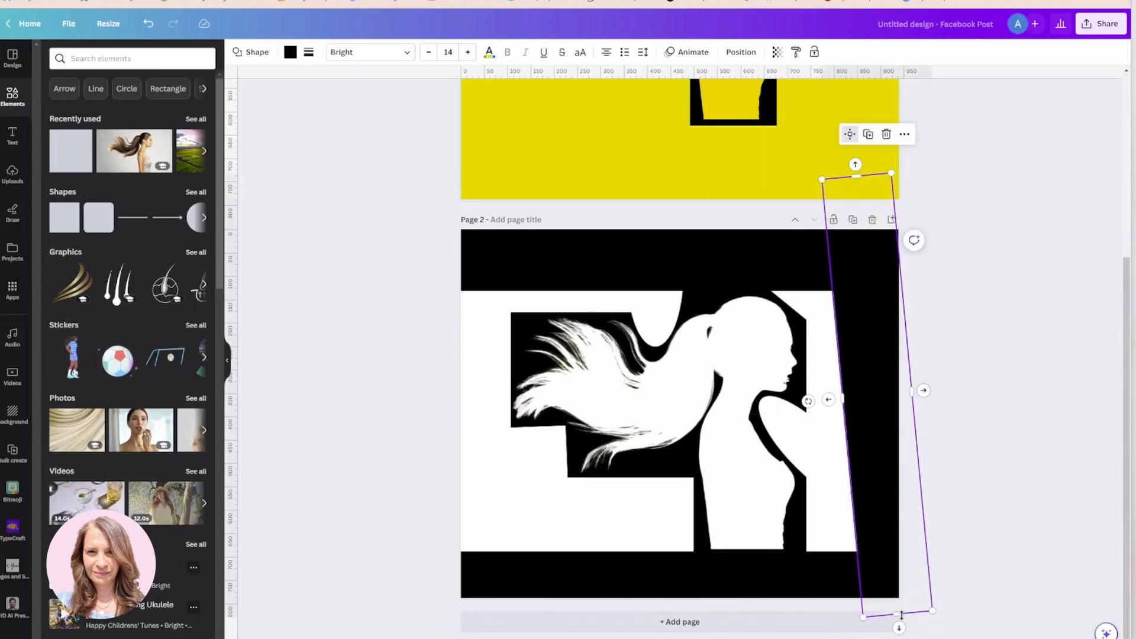
pyautogui.moveTo(898, 615); pyautogui.dragTo(893, 563)
pyautogui.moveTo(896, 491); pyautogui.dragTo(897, 528)
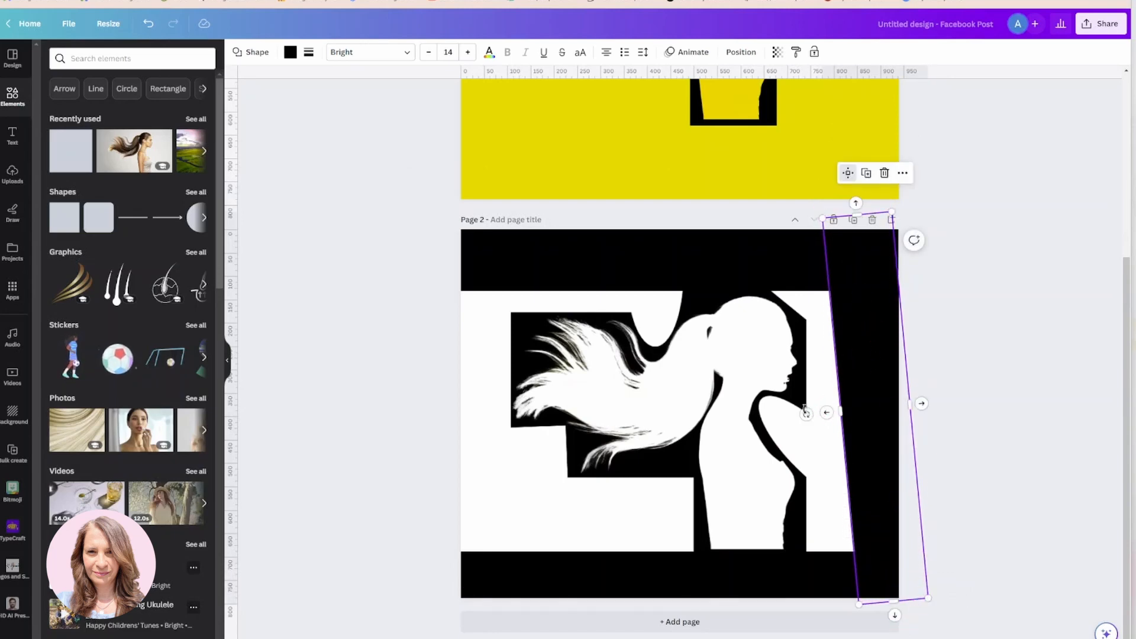
pyautogui.moveTo(804, 407)
pyautogui.mouseDown()
pyautogui.moveTo(854, 393)
pyautogui.moveTo(804, 407)
pyautogui.mouseUp()
# Duplicate the upright black strip and move the copy to the opposite page edge, beside the hair tips
pyautogui.click(843, 178)
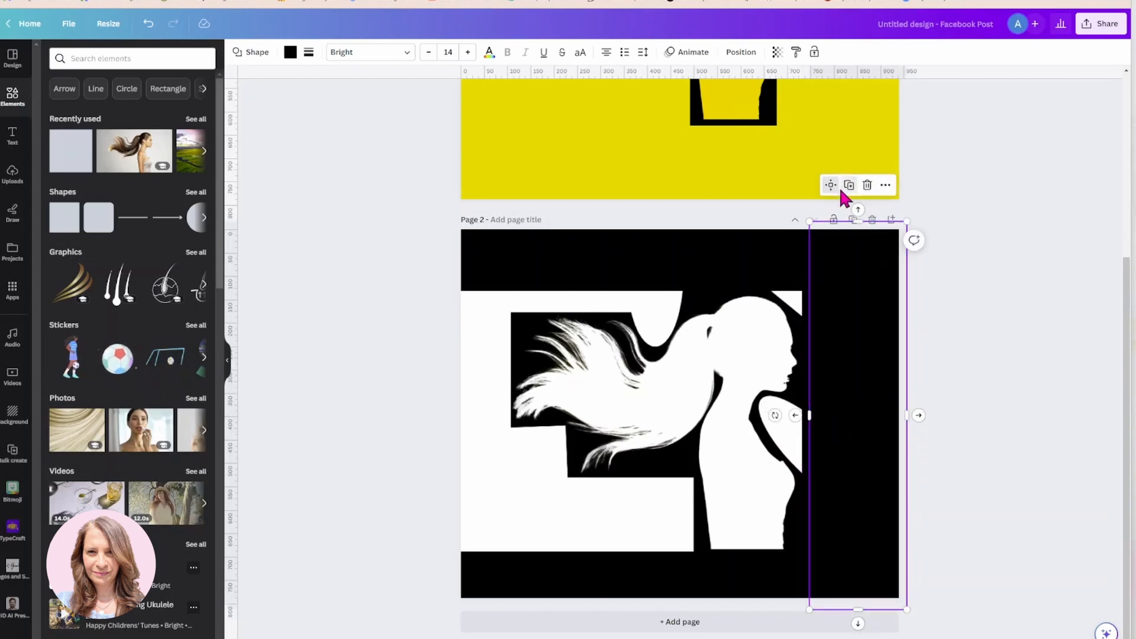
pyautogui.moveTo(851, 349); pyautogui.dragTo(450, 356)
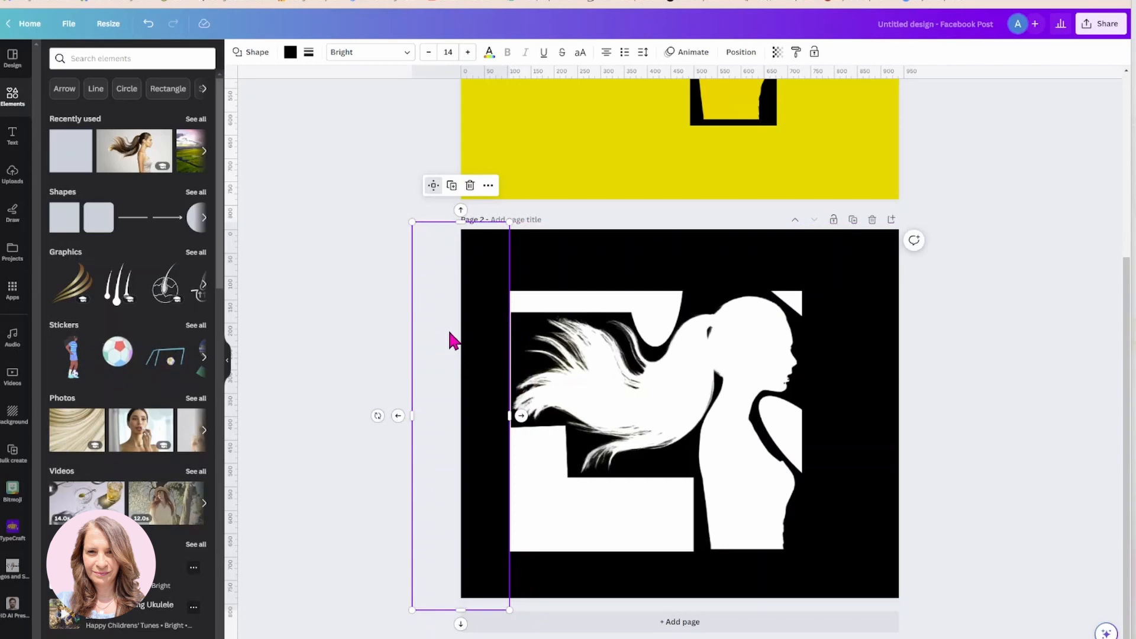
# Duplicate the strip beside the hair tips, shorten and rotate the copy, and stretch it over the white area below the hair
pyautogui.click(451, 187)
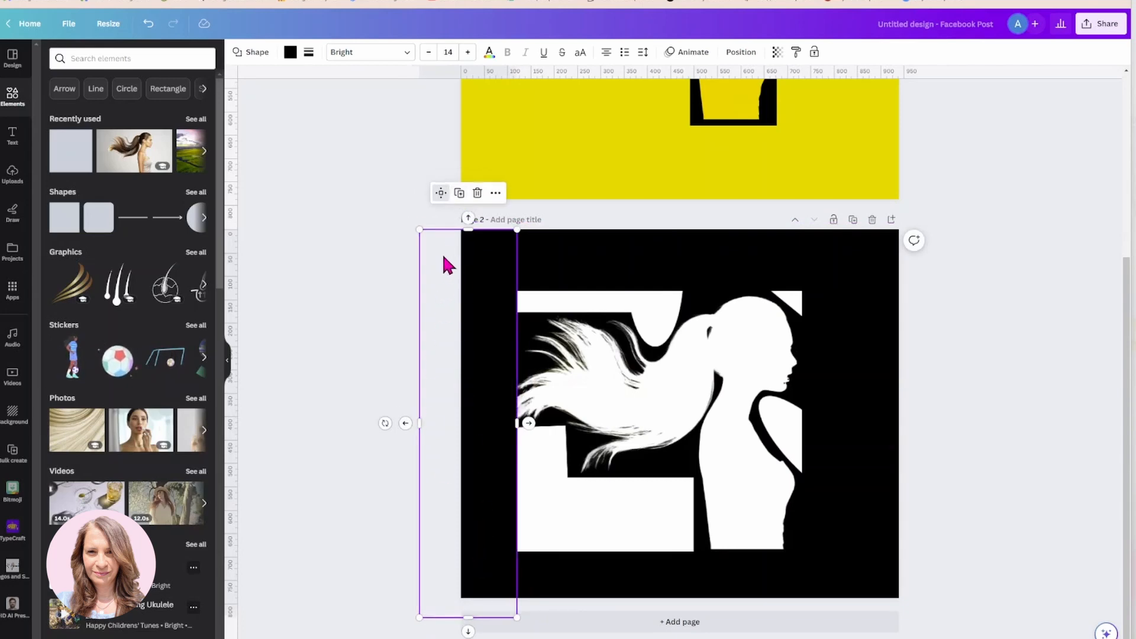
pyautogui.moveTo(465, 225); pyautogui.dragTo(457, 468)
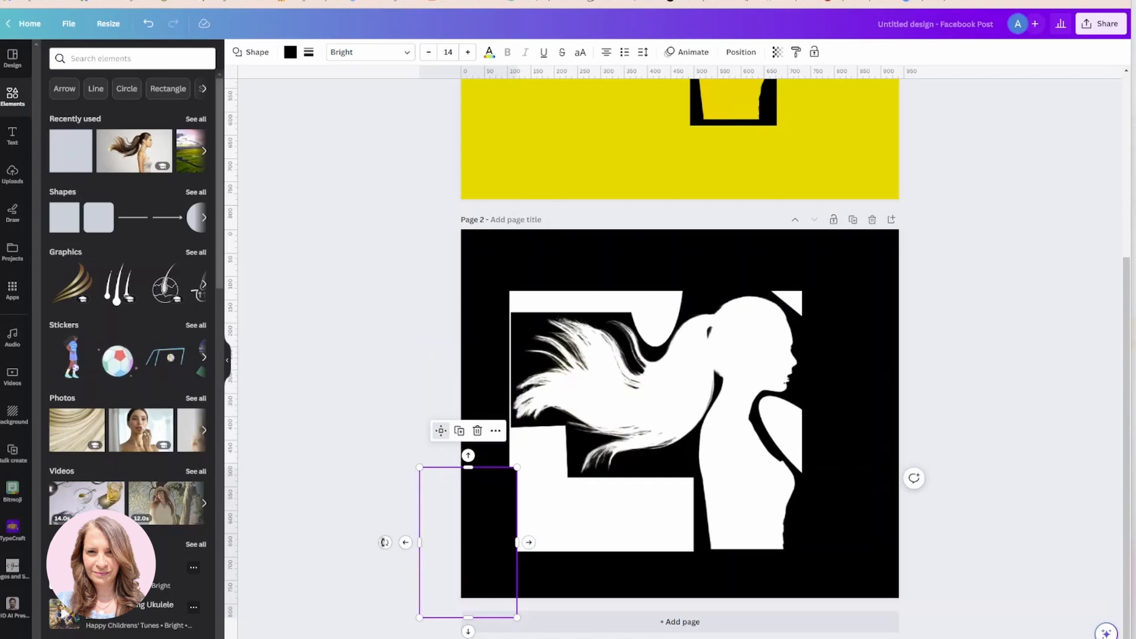
pyautogui.moveTo(384, 542); pyautogui.dragTo(471, 484)
pyautogui.moveTo(481, 538); pyautogui.dragTo(693, 526)
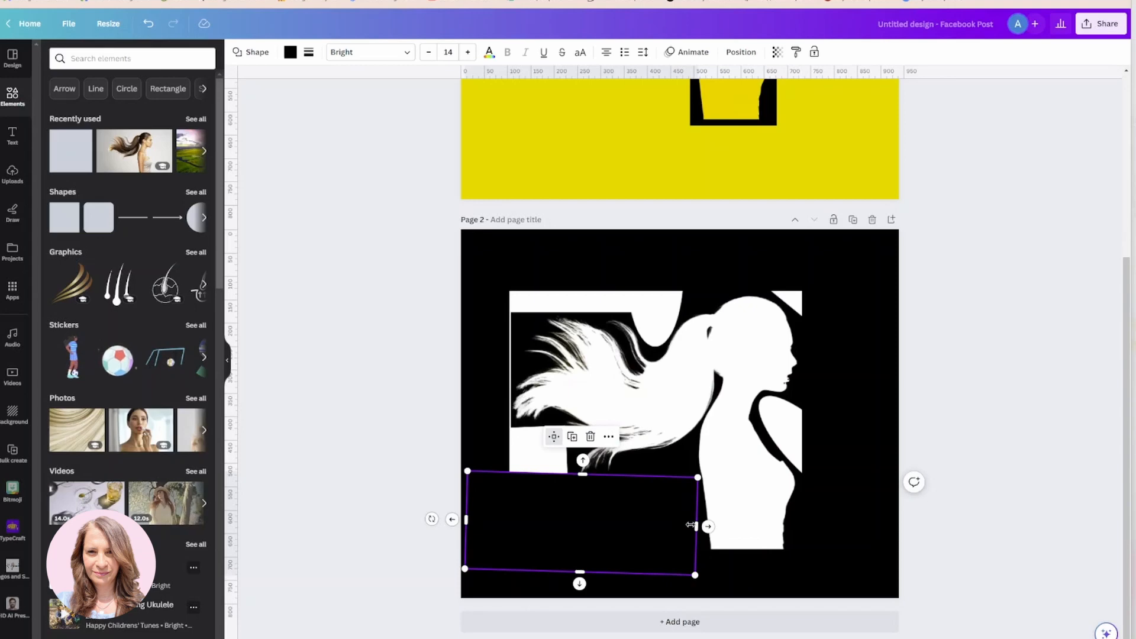
# Duplicate the tilted black rectangle below the hair, straighten the copy and place it over the white area above the hair
pyautogui.click(574, 438)
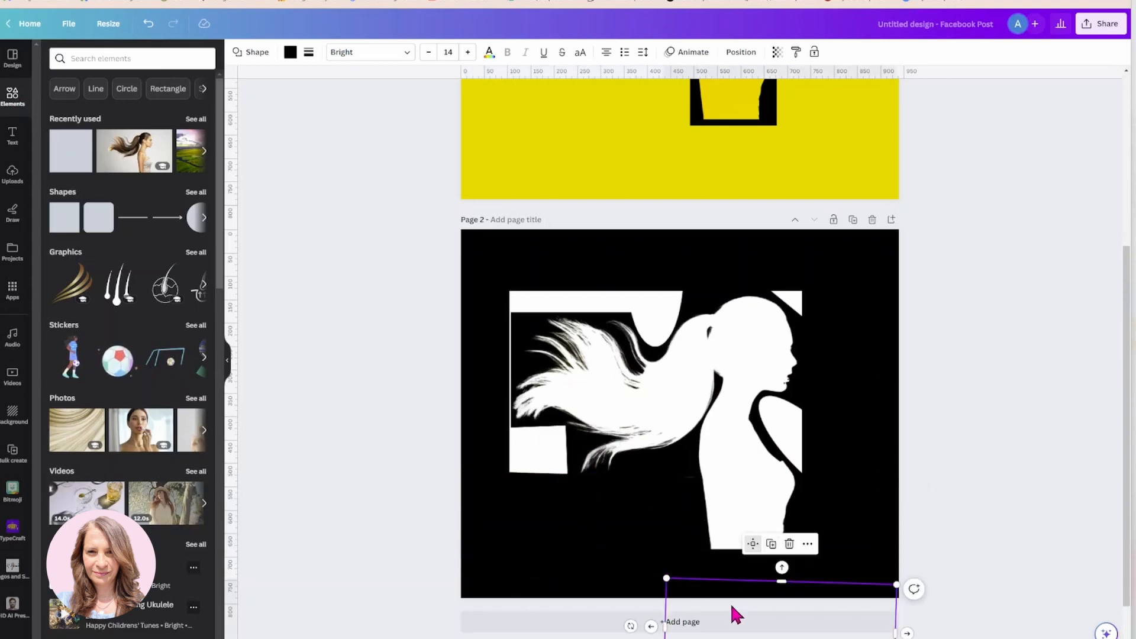
pyautogui.moveTo(732, 606); pyautogui.dragTo(564, 225)
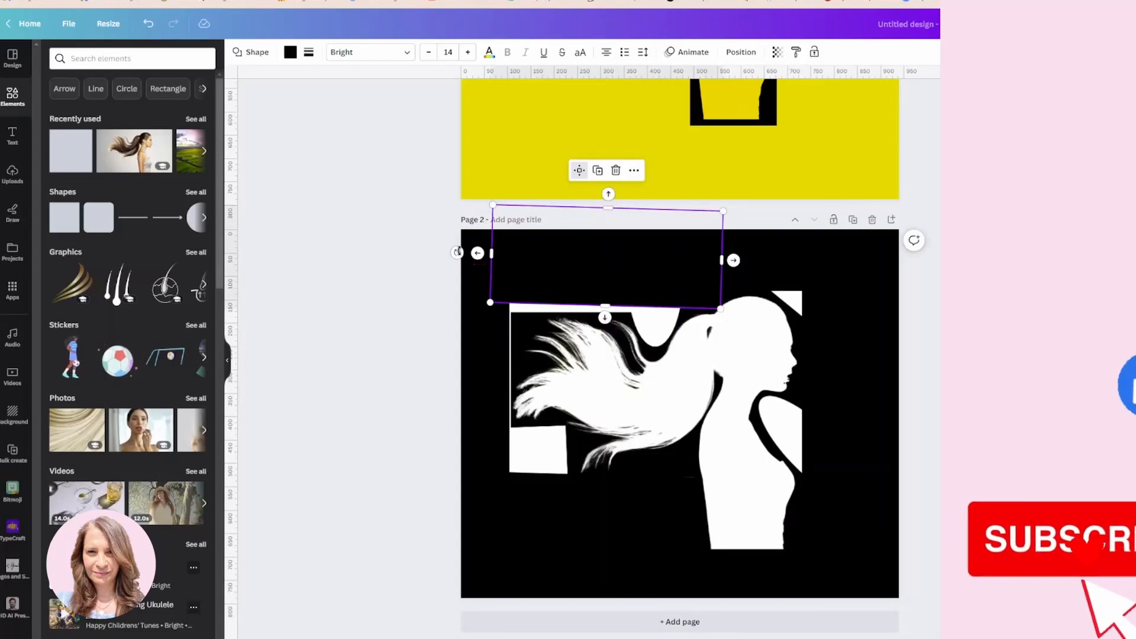
pyautogui.moveTo(456, 252); pyautogui.dragTo(457, 257)
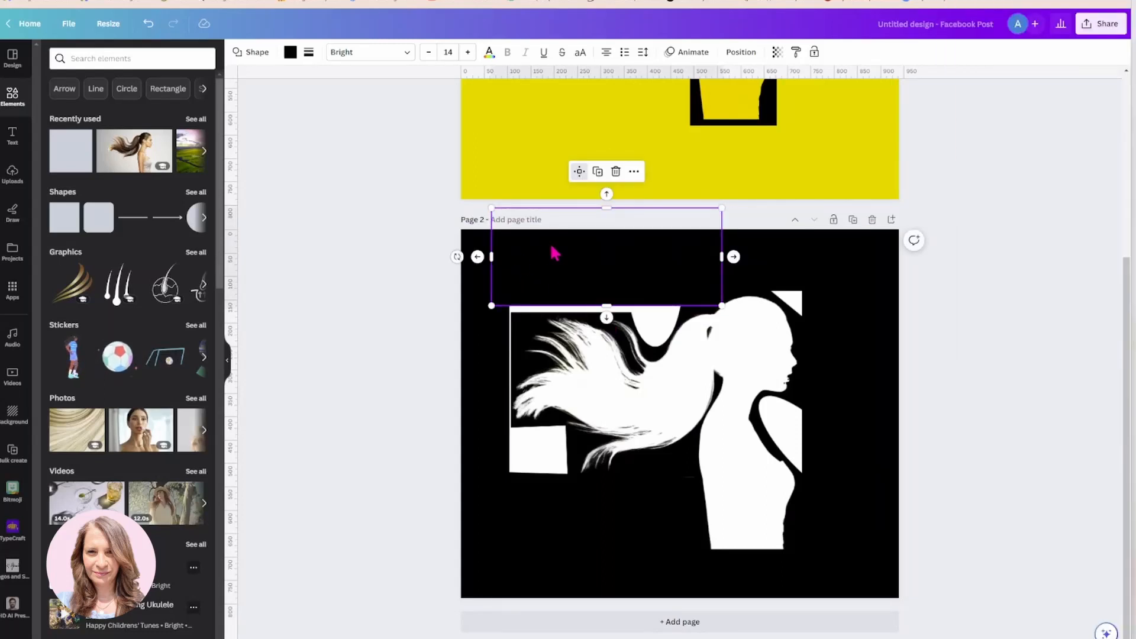
pyautogui.moveTo(555, 254); pyautogui.dragTo(536, 258)
# Widen the strip beside the hair tips, then narrow the rectangle above the hair and extend its lower edge to hide the thin white borders
pyautogui.click(488, 372)
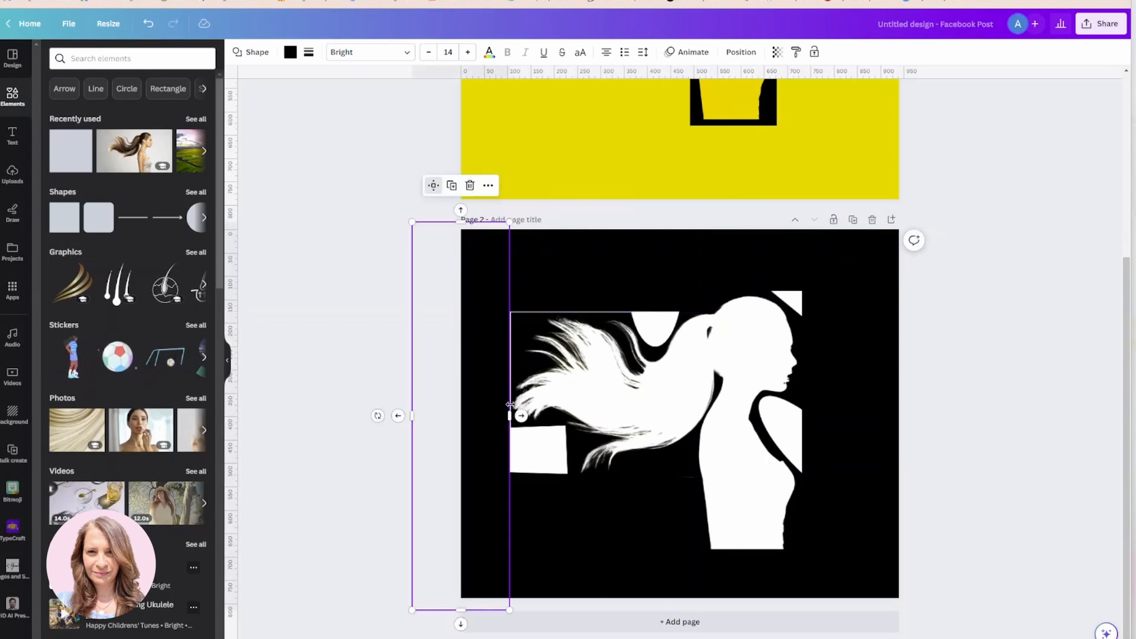
pyautogui.moveTo(513, 414); pyautogui.dragTo(515, 418)
pyautogui.click(580, 311)
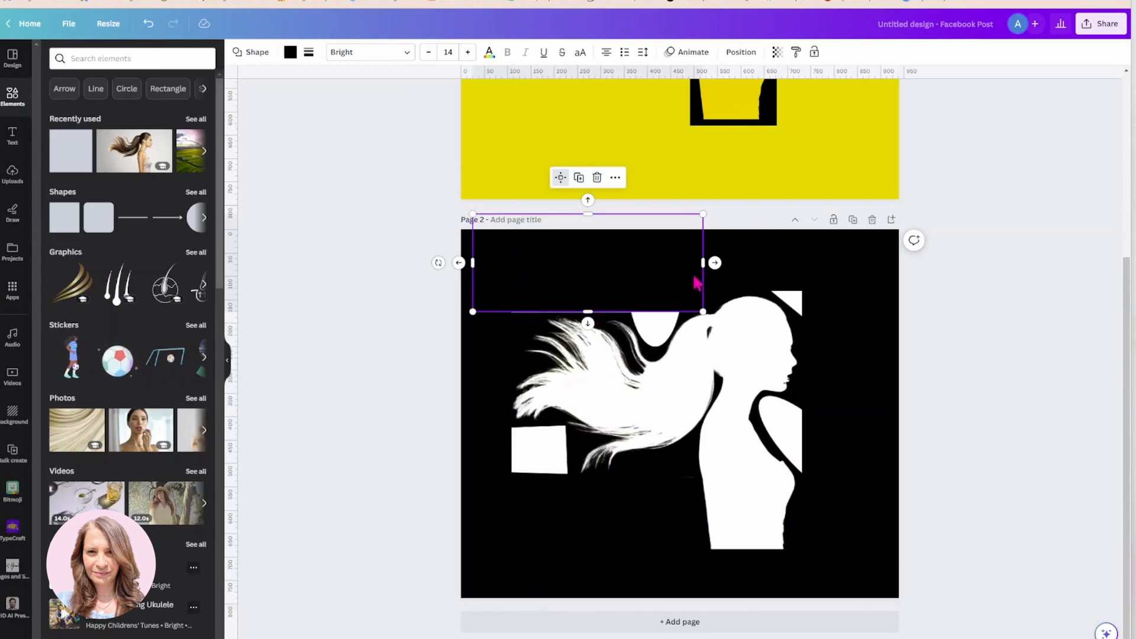
pyautogui.moveTo(698, 261); pyautogui.dragTo(693, 261)
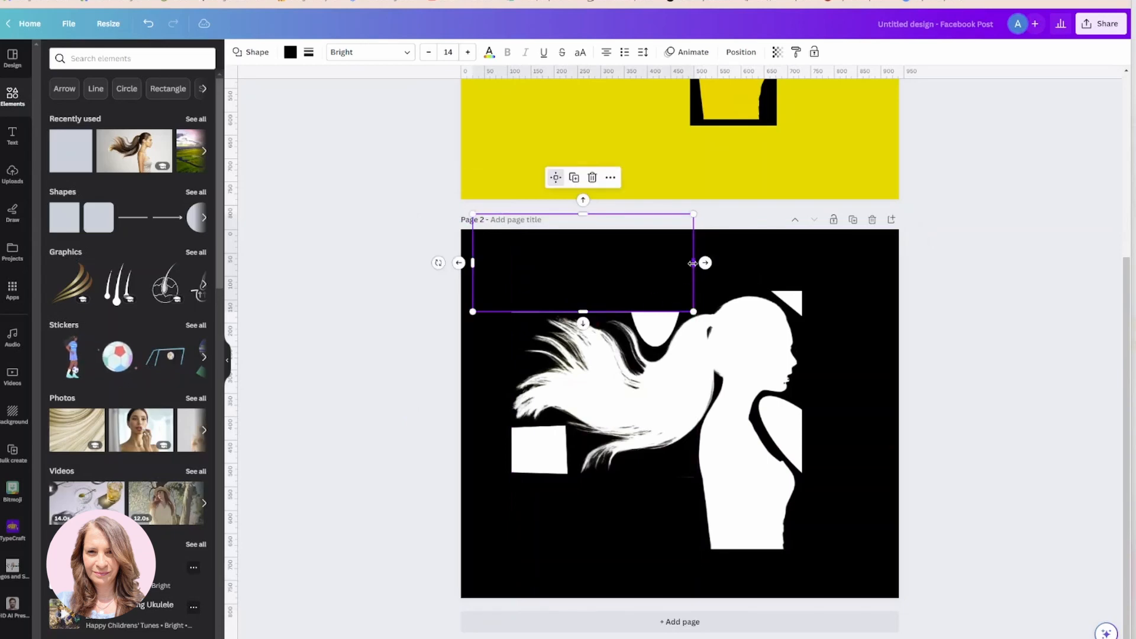
pyautogui.moveTo(588, 312); pyautogui.dragTo(588, 315)
pyautogui.click(427, 392)
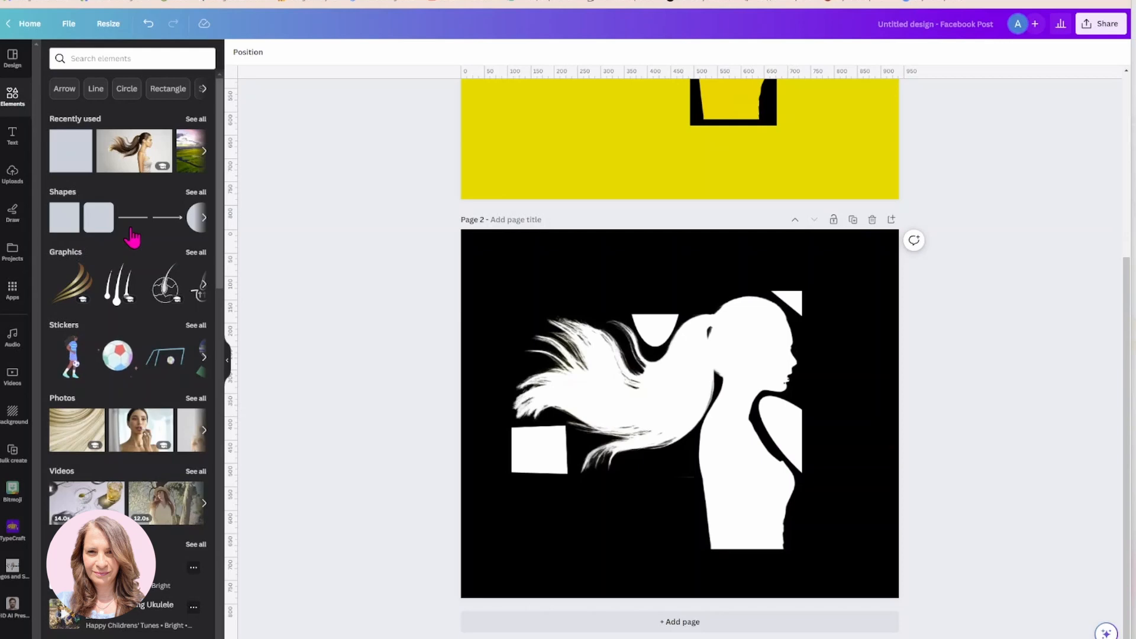
# Add a circle shape, place it in front of the woman's chest, flatten it into an ellipse and tilt it diagonally
pyautogui.click(195, 219)
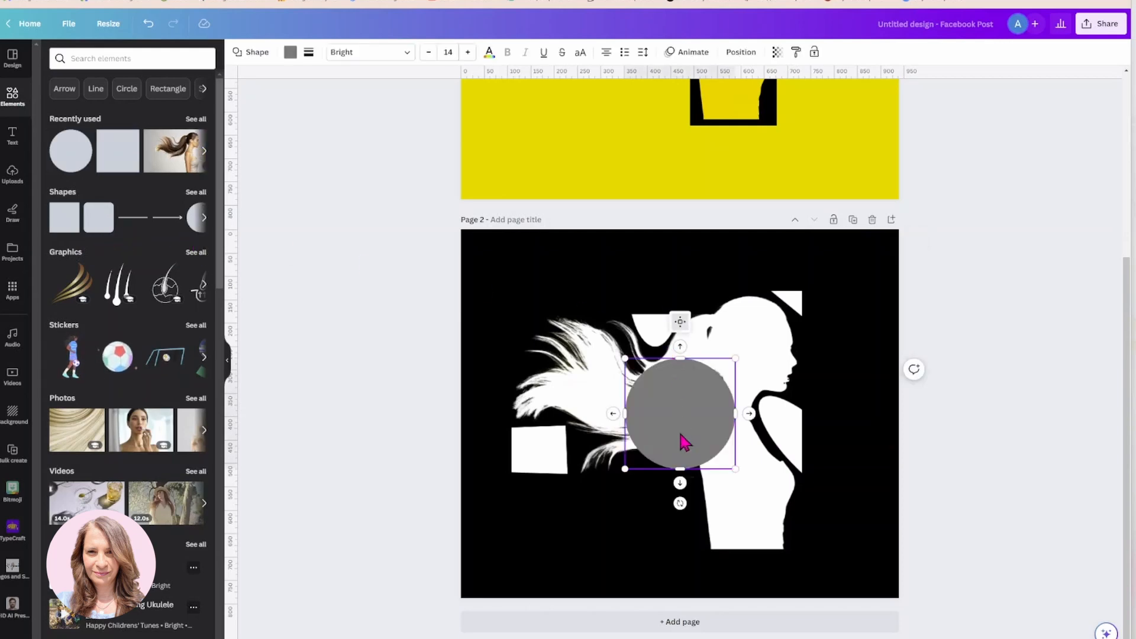
pyautogui.moveTo(652, 406); pyautogui.dragTo(828, 414)
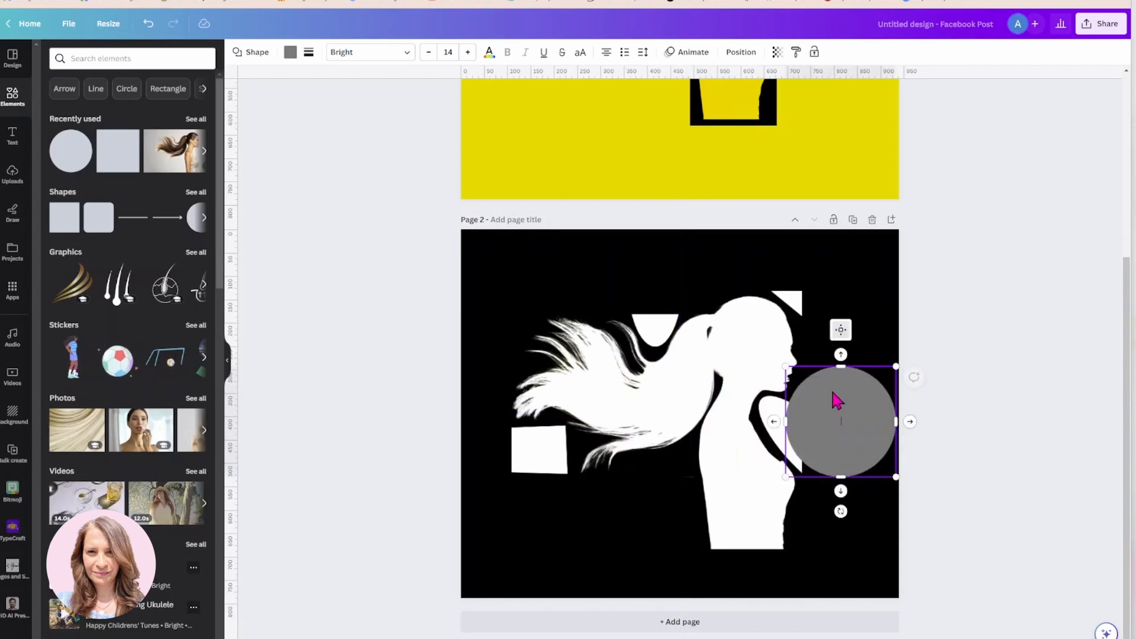
pyautogui.moveTo(841, 368); pyautogui.dragTo(841, 434)
pyautogui.moveTo(842, 512); pyautogui.dragTo(808, 513)
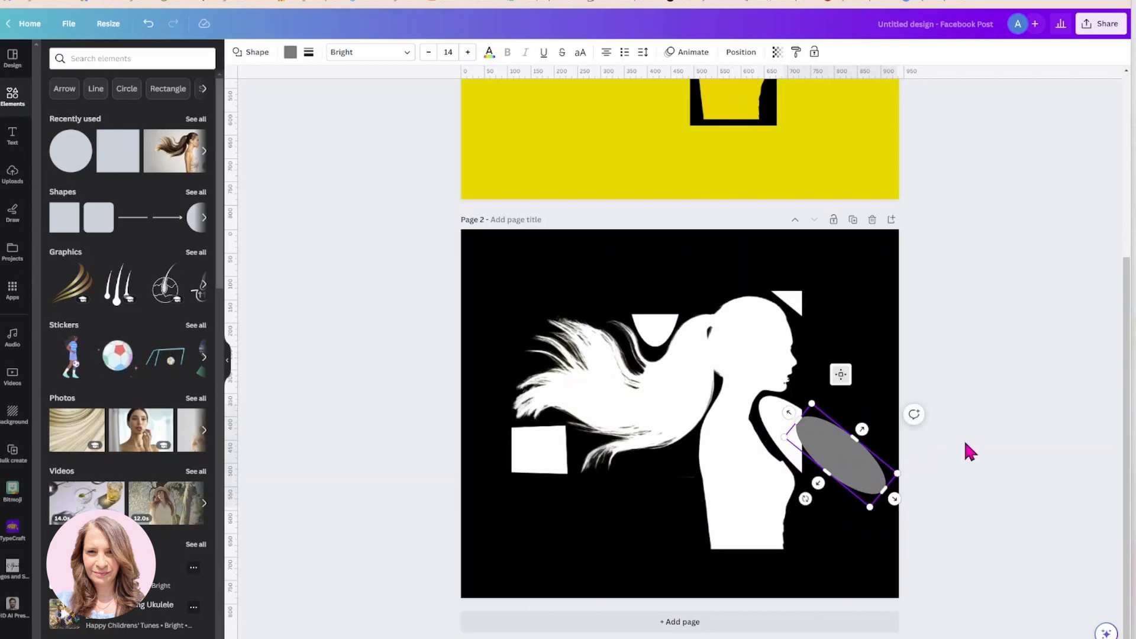
# Fit the tilted ellipse over the white area between the chin and chest, and colour it black
pyautogui.moveTo(852, 463); pyautogui.dragTo(819, 413)
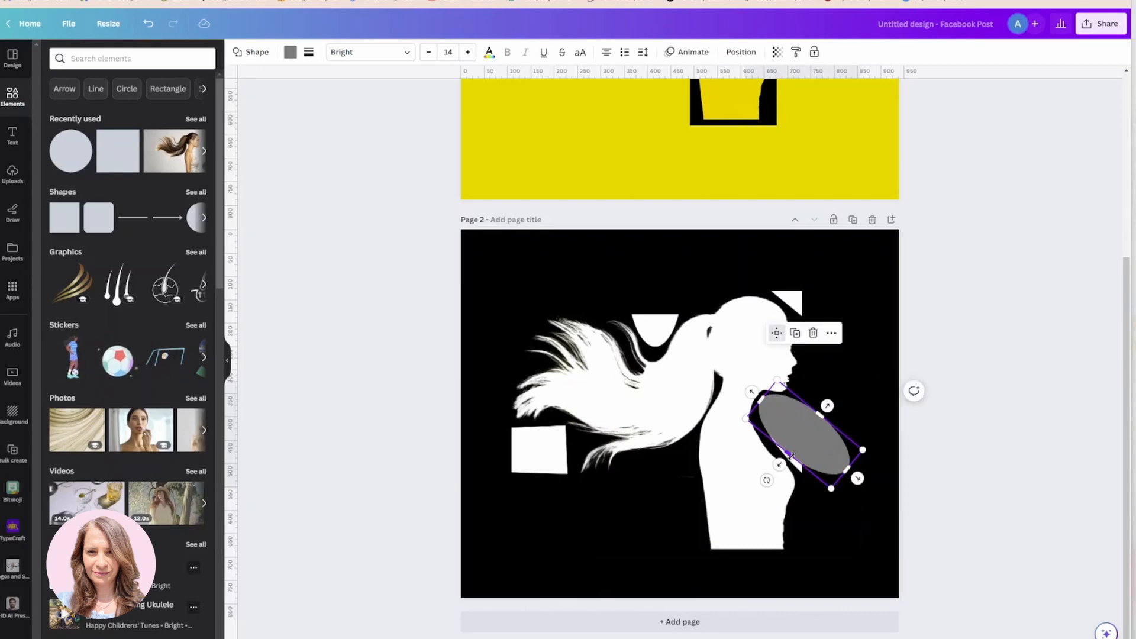
pyautogui.moveTo(791, 457)
pyautogui.mouseDown()
pyautogui.moveTo(759, 485)
pyautogui.moveTo(768, 494)
pyautogui.moveTo(800, 445)
pyautogui.mouseUp()
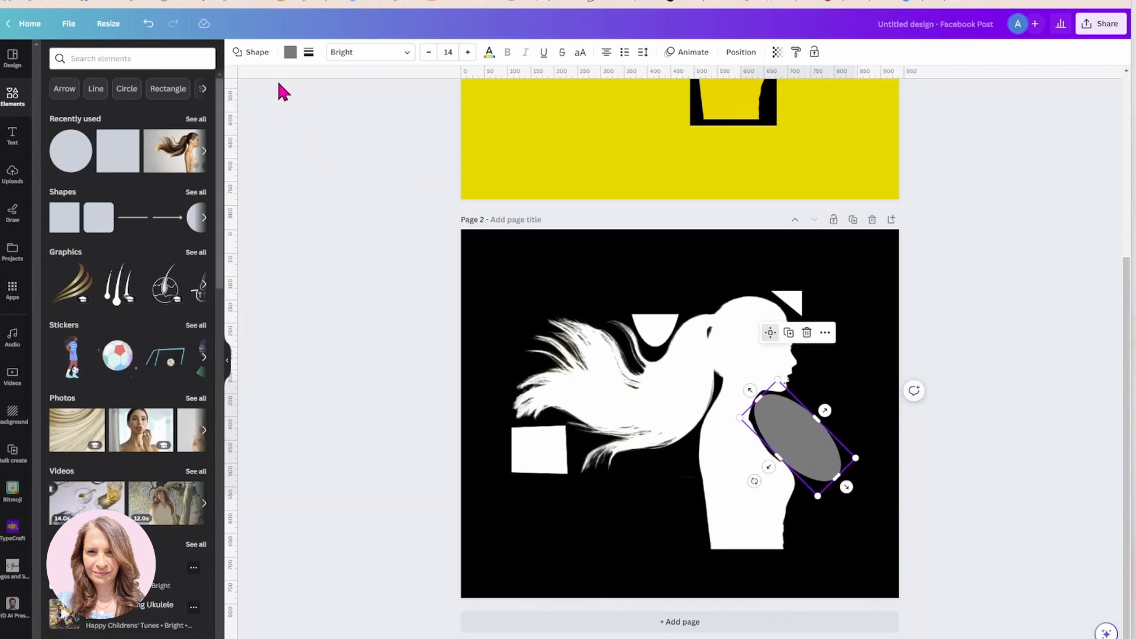
pyautogui.click(290, 52)
pyautogui.click(113, 117)
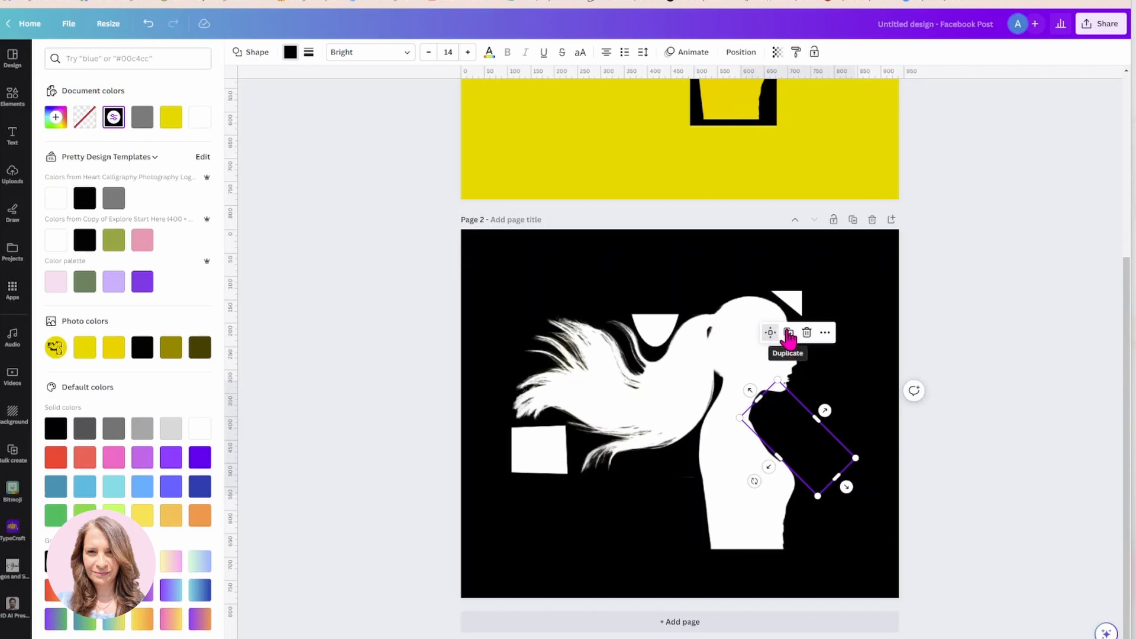
# Duplicate the black ellipse and rotate the copy nearly upright over the white patch above the ponytail
pyautogui.moveTo(796, 432); pyautogui.dragTo(619, 287)
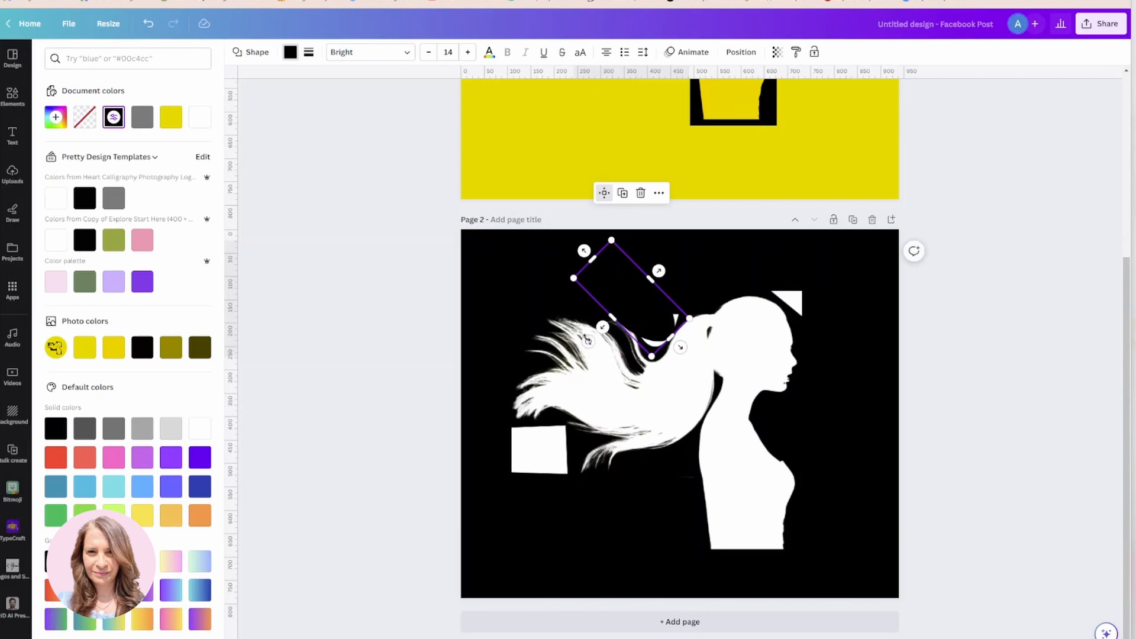
pyautogui.moveTo(588, 341); pyautogui.dragTo(645, 301)
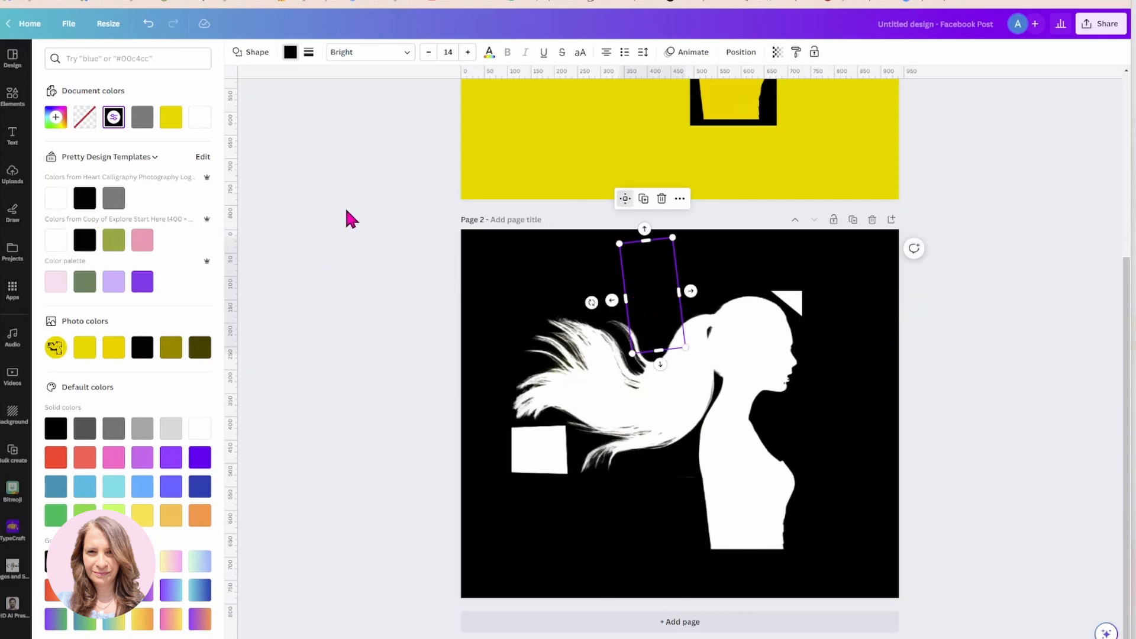
pyautogui.click(376, 197)
pyautogui.click(376, 198)
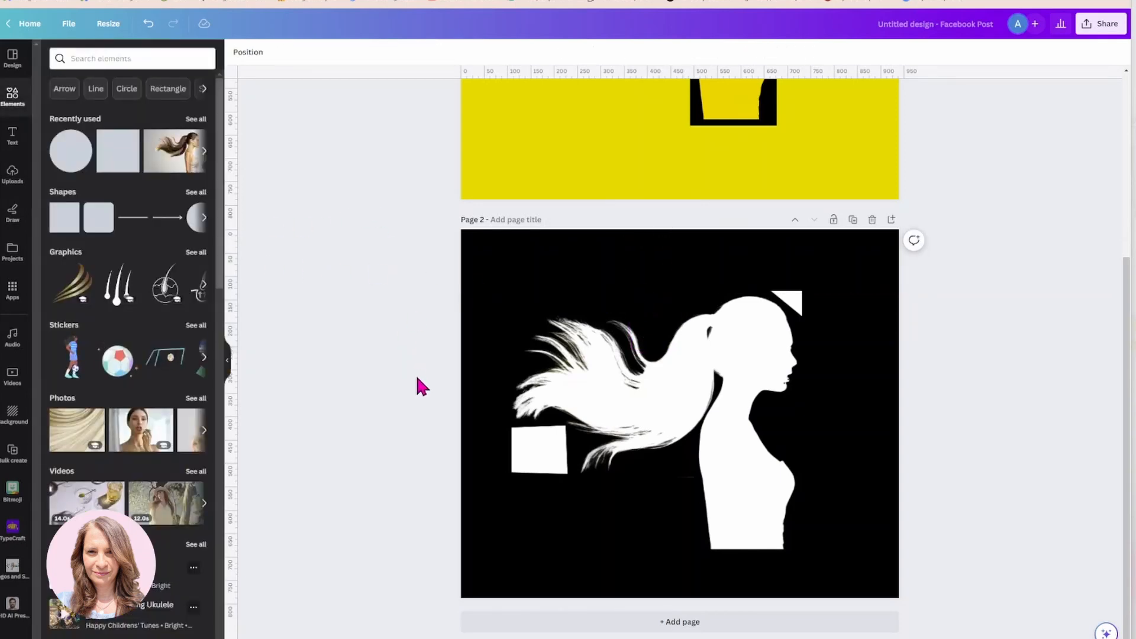
# Duplicate the rectangle above the hair, narrow it, and place copies over the white square below the hair tips and beside the forehead
pyautogui.click(567, 283)
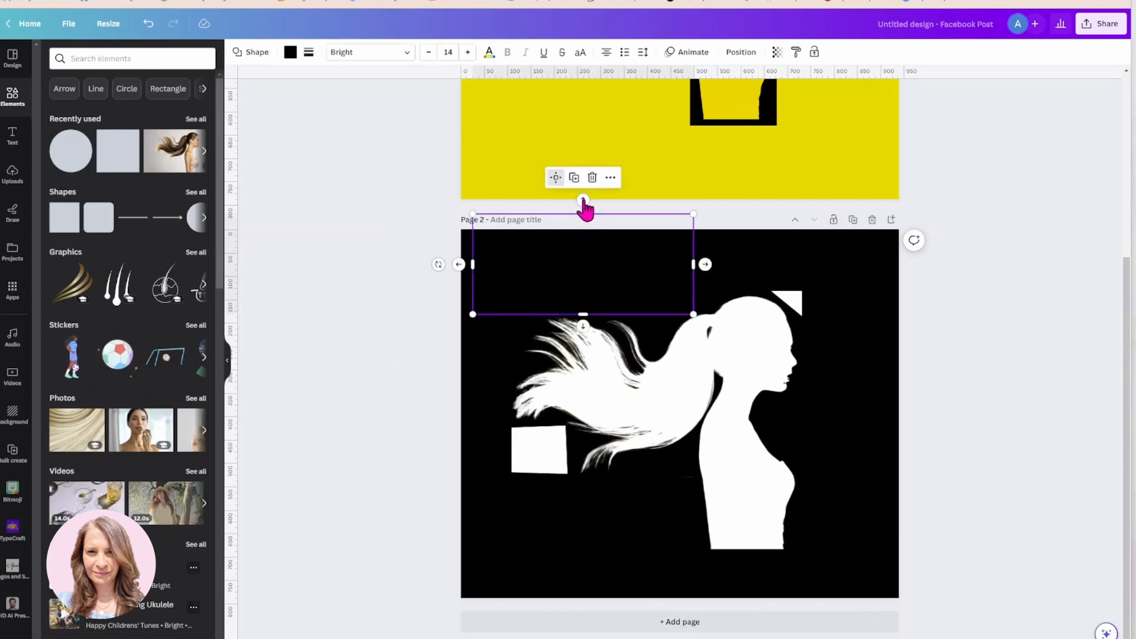
pyautogui.click(575, 180)
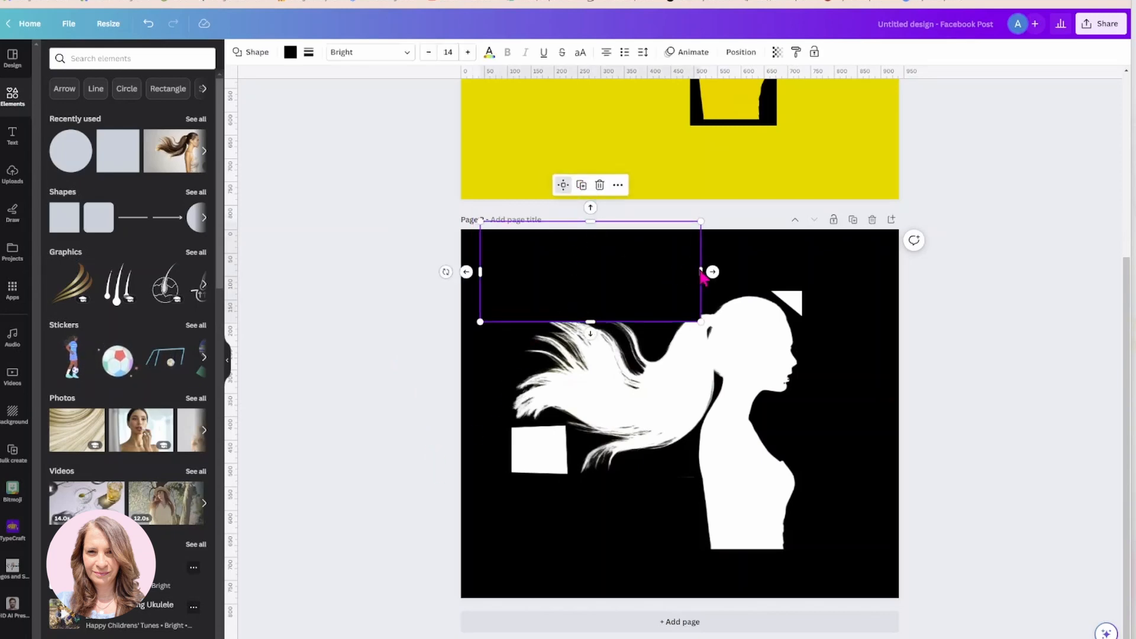
pyautogui.moveTo(698, 270); pyautogui.dragTo(822, 263)
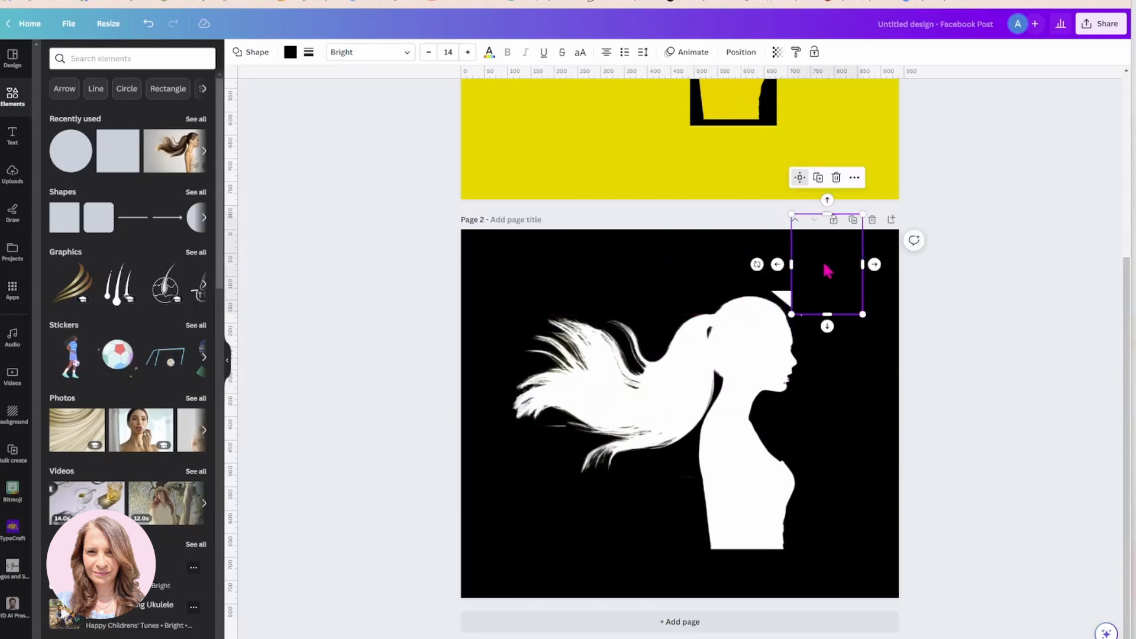
# Flatten and rotate the black rectangle beside the forehead to cover the white triangle
pyautogui.moveTo(829, 215); pyautogui.dragTo(819, 281)
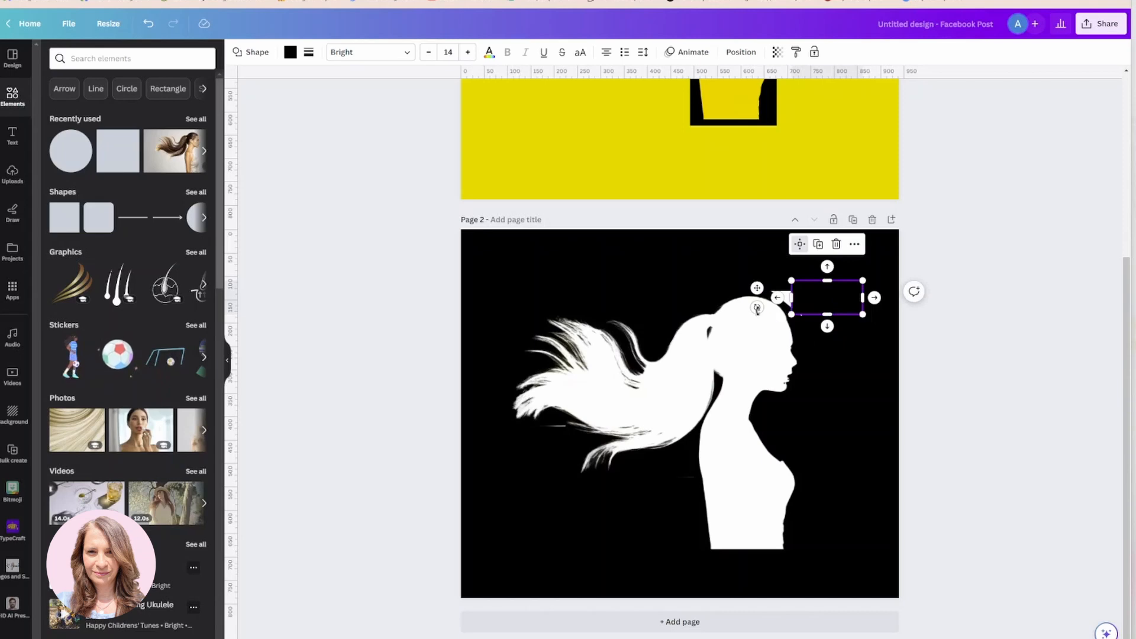
pyautogui.moveTo(757, 309); pyautogui.dragTo(865, 310)
pyautogui.click(966, 284)
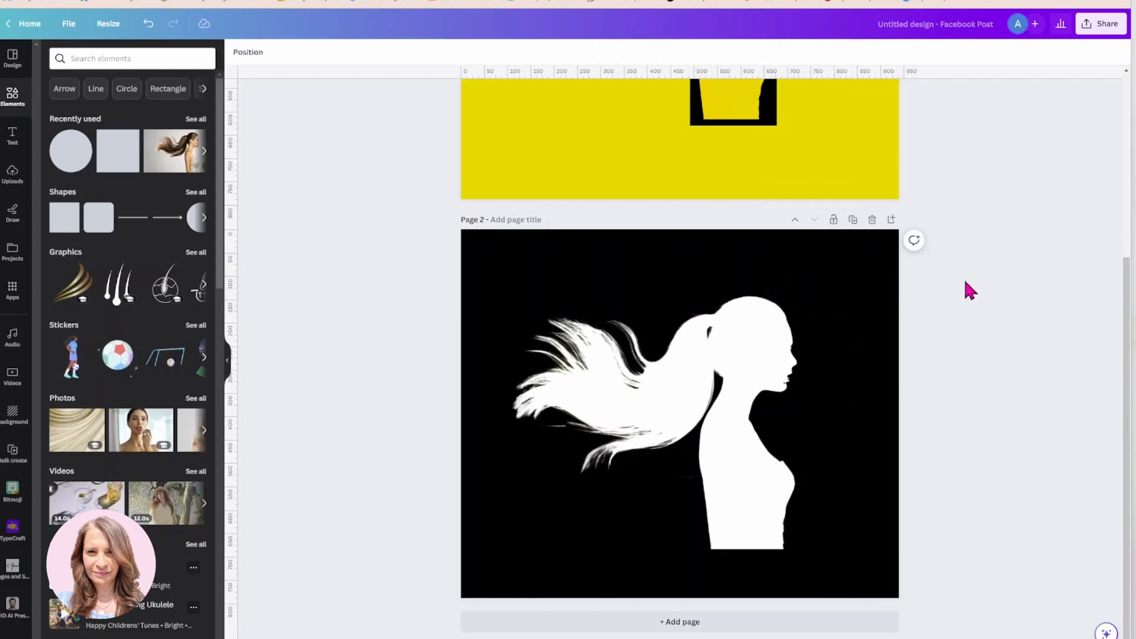
# Extend the upper edge of the black rectangle below the hair tips slightly to hide the leftover white sliver
pyautogui.click(560, 440)
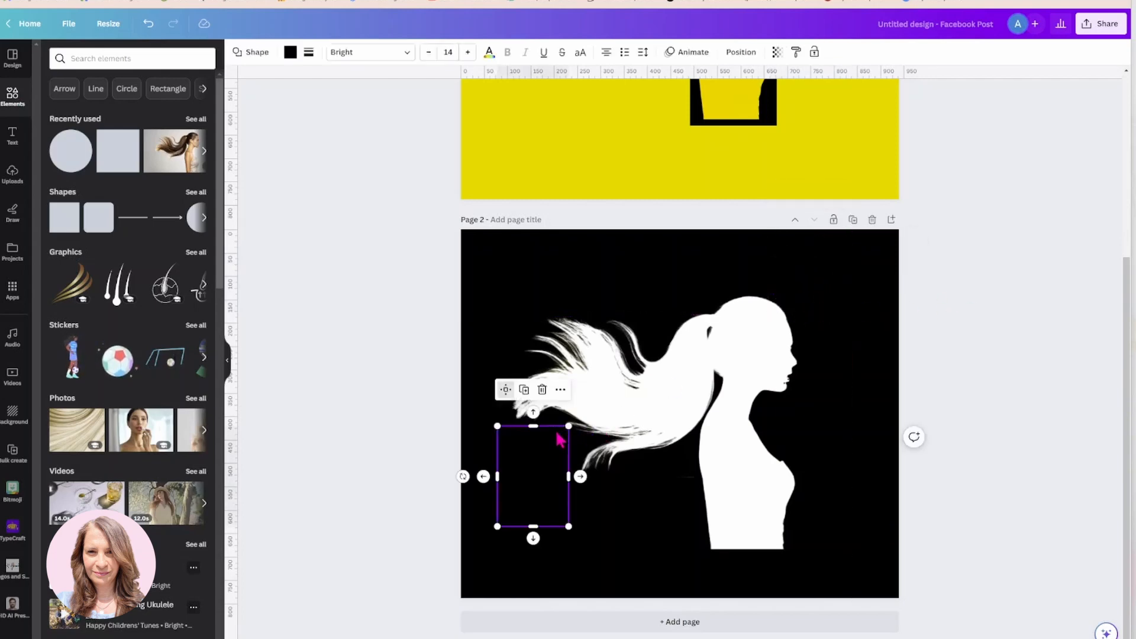
pyautogui.moveTo(534, 426); pyautogui.dragTo(534, 425)
pyautogui.click(975, 350)
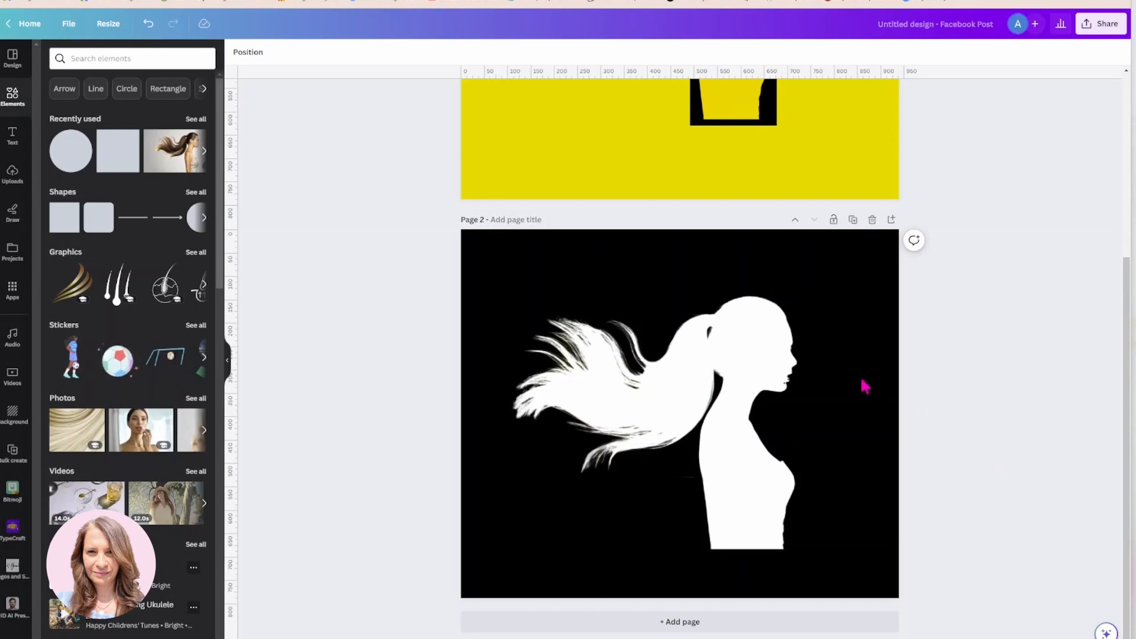
# Download only page 2 as a PNG with a transparent background
pyautogui.click(1087, 34)
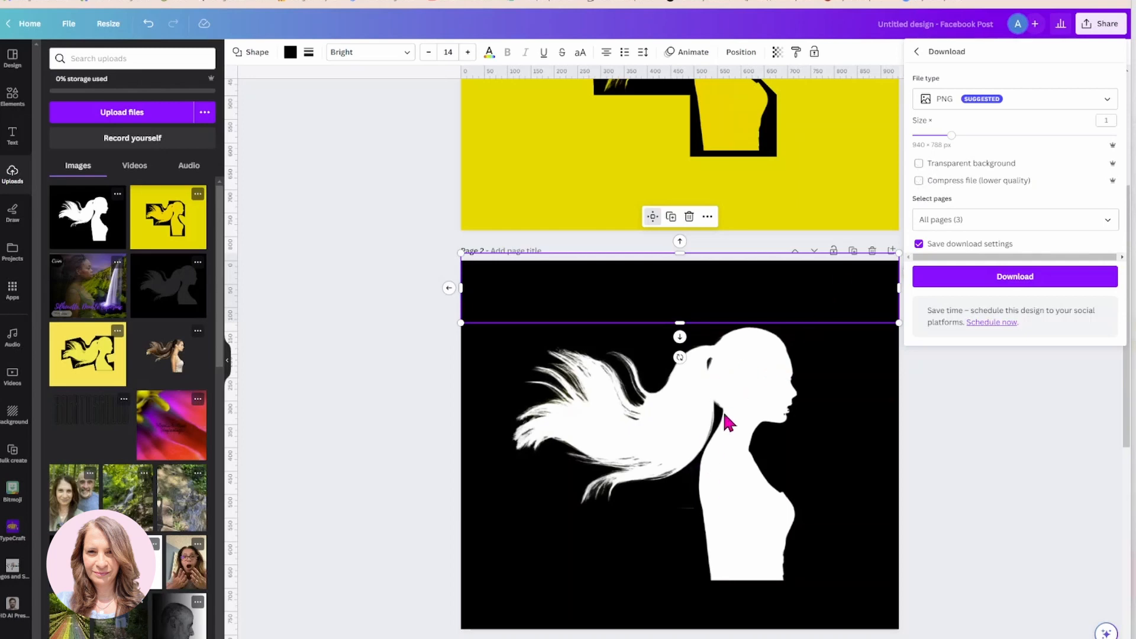
pyautogui.click(919, 165)
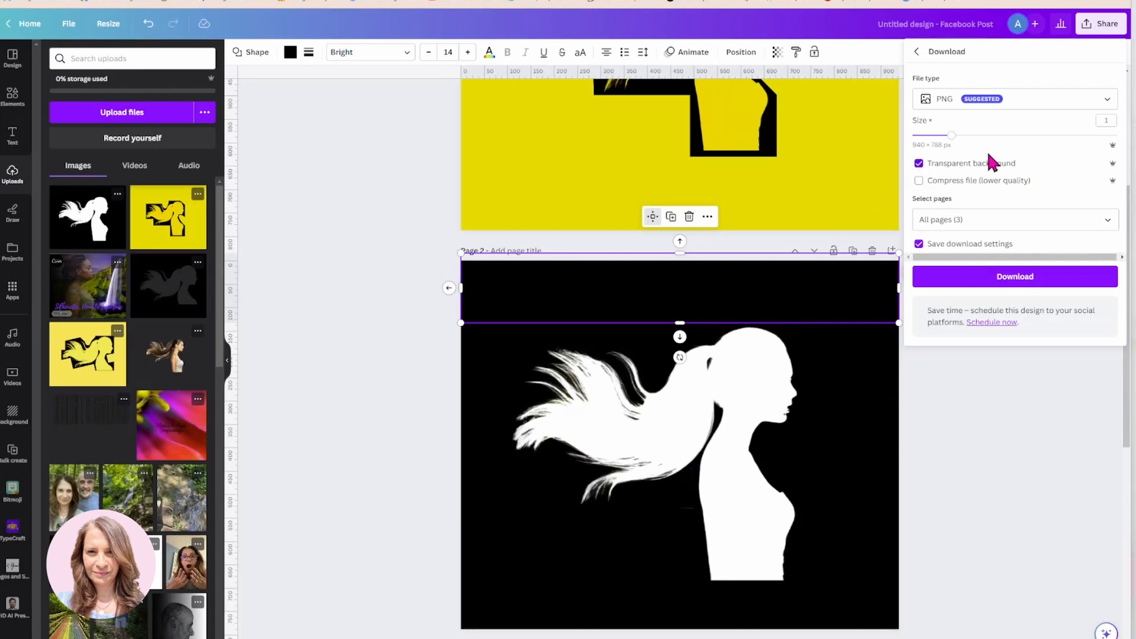
pyautogui.click(1109, 220)
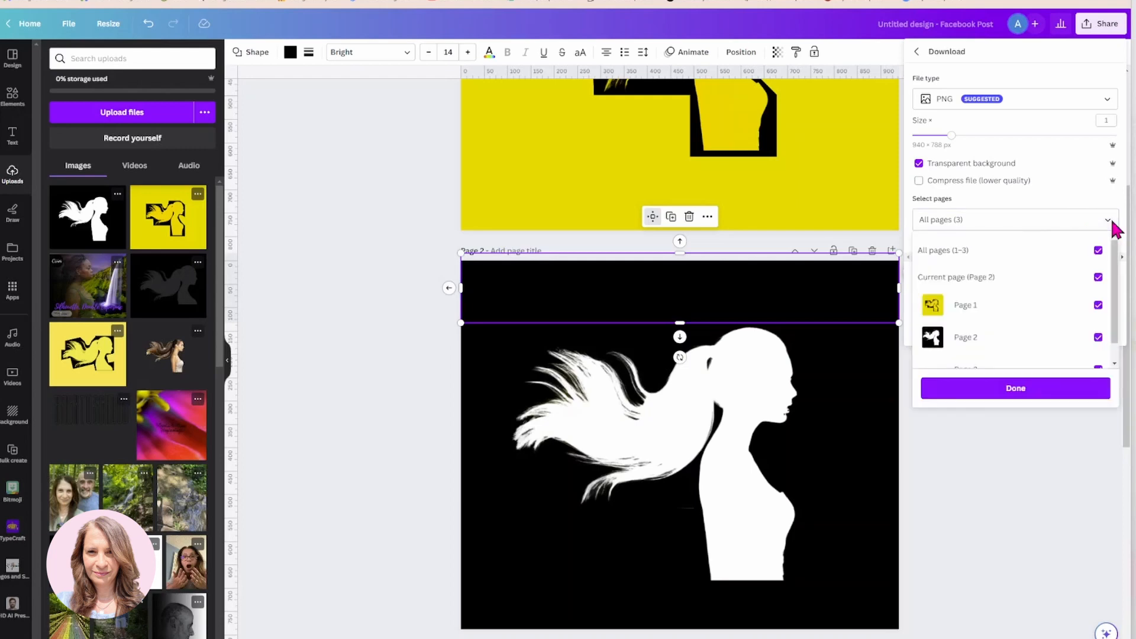
pyautogui.click(1099, 250)
pyautogui.click(1099, 337)
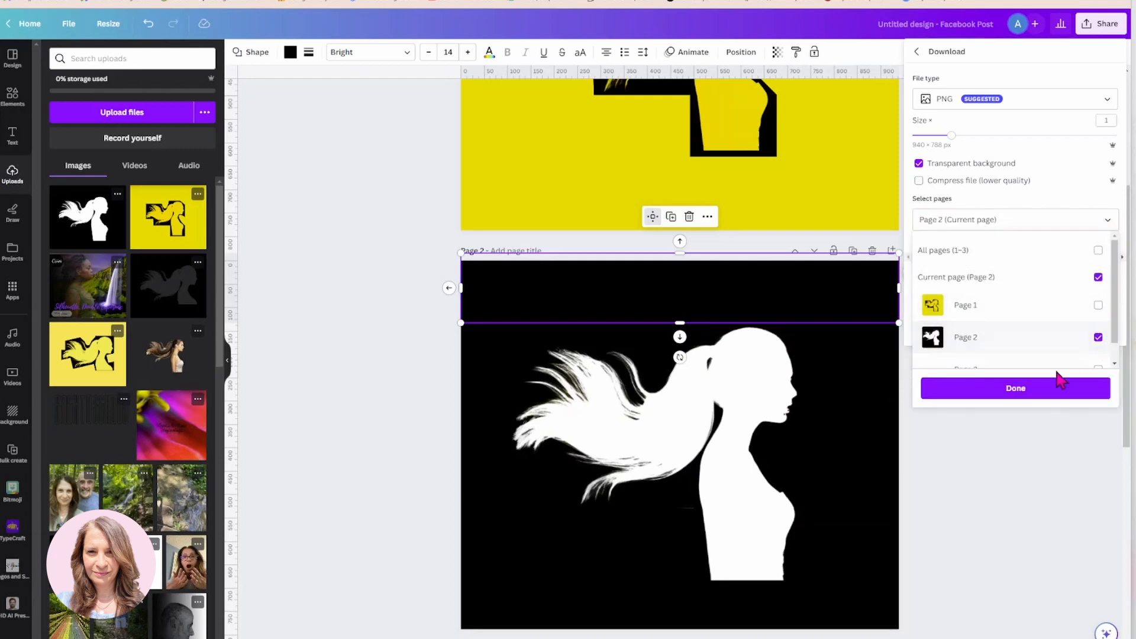
pyautogui.click(1054, 396)
pyautogui.click(1004, 286)
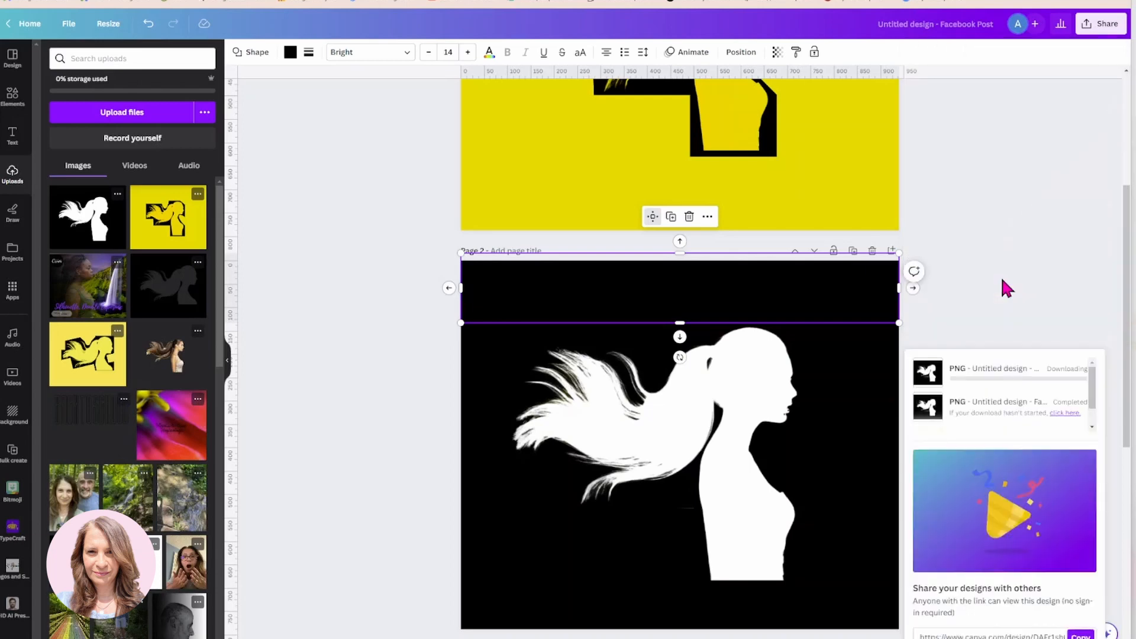
# Place the newly downloaded silhouette PNG on the blank page 3 and select the page background
pyautogui.scroll(-8, 814, 426)
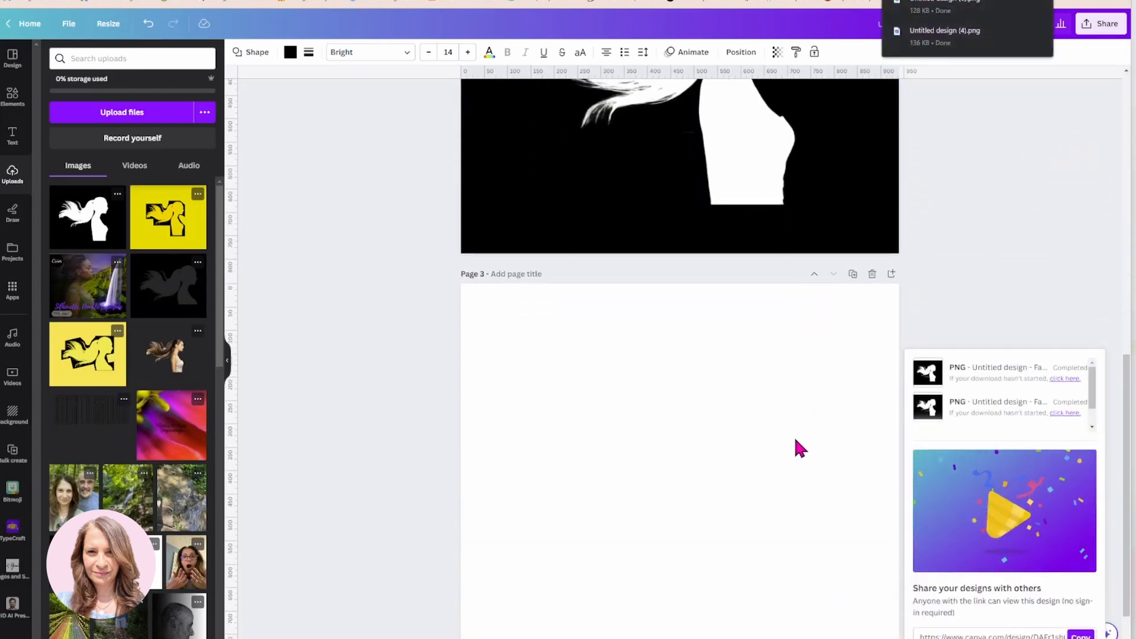
pyautogui.click(796, 441)
pyautogui.click(1035, 2)
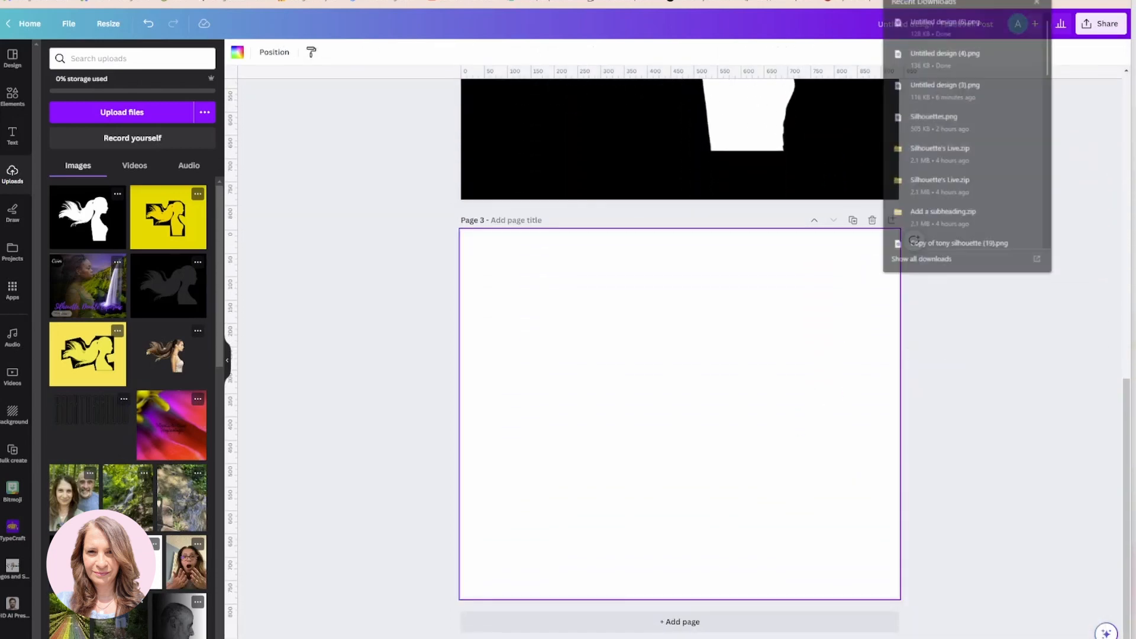
pyautogui.moveTo(945, 24); pyautogui.dragTo(643, 412)
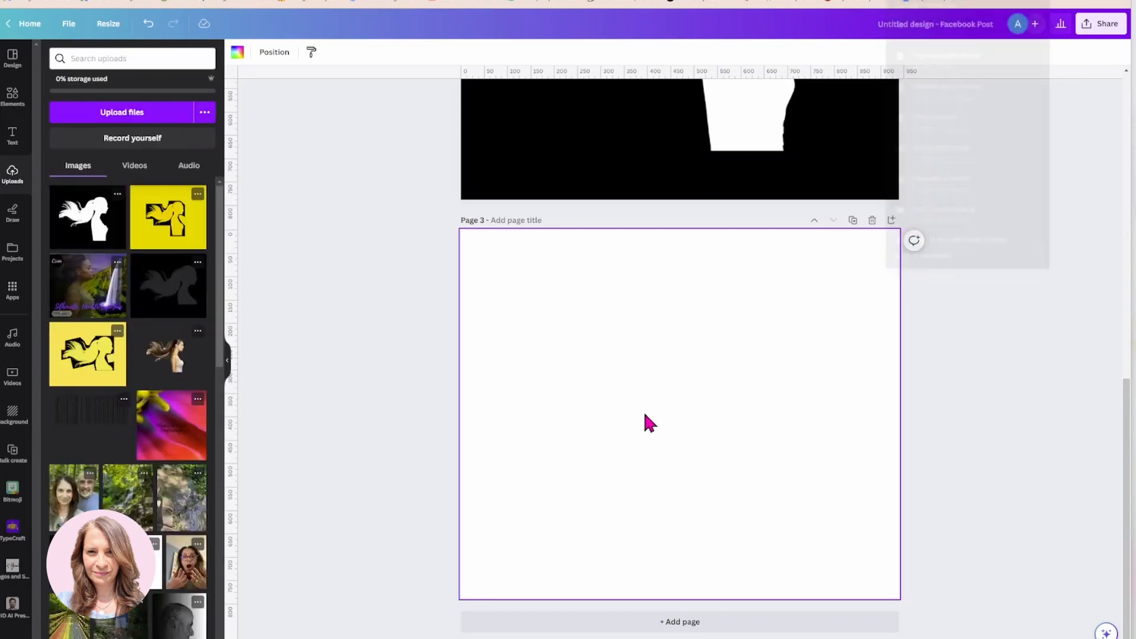
pyautogui.click(532, 247)
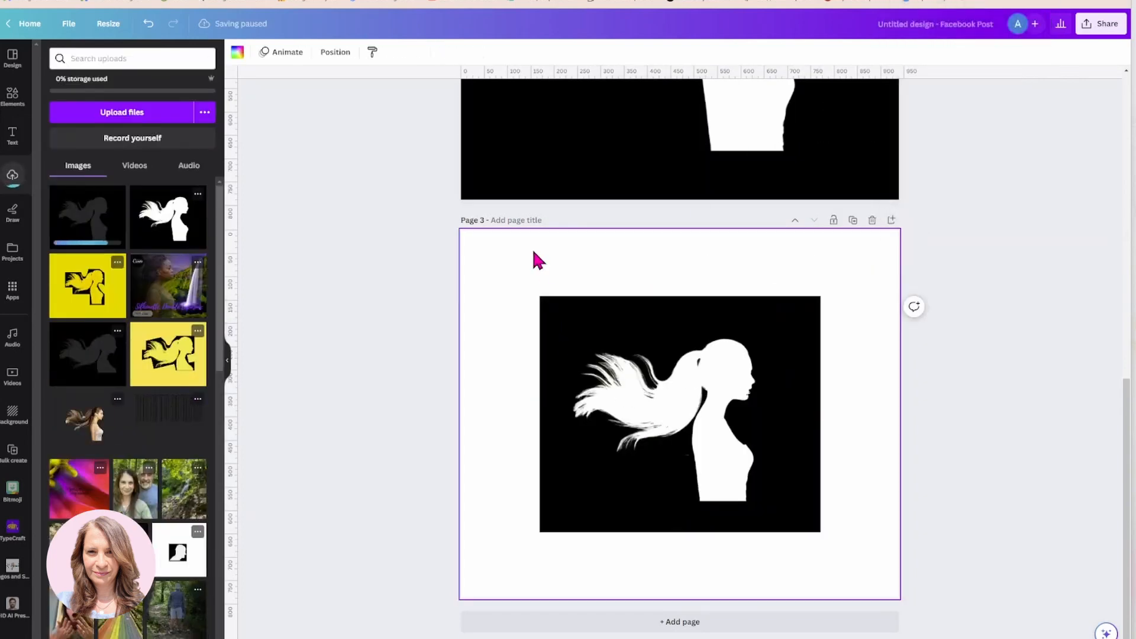
# Try a yellow background colour on page 3, and restore the white background
pyautogui.click(239, 54)
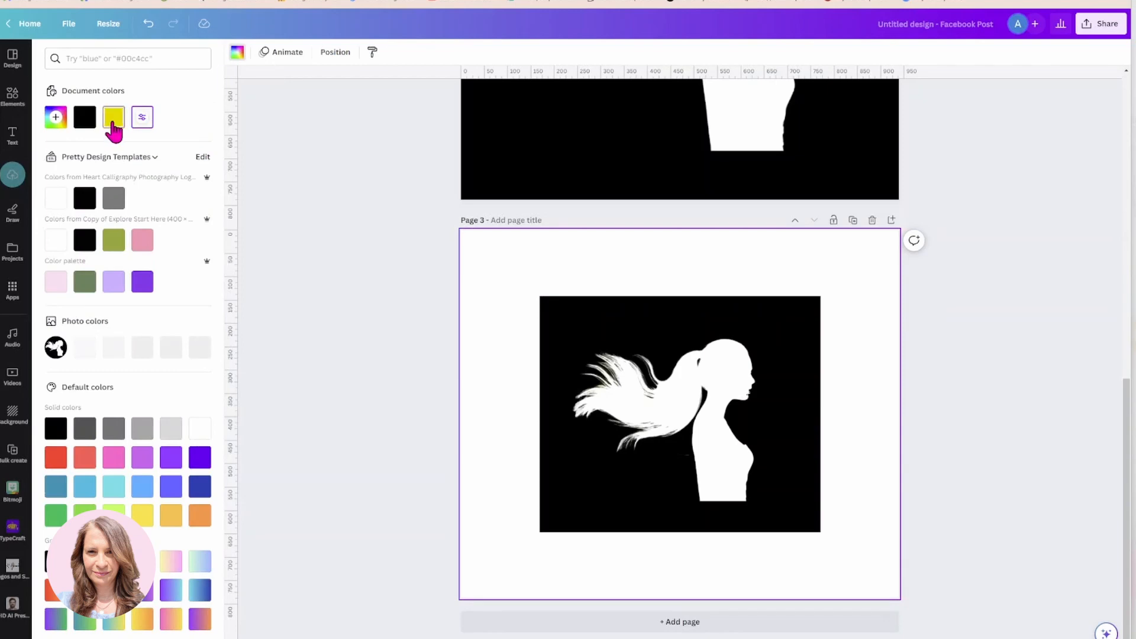
pyautogui.click(113, 117)
pyautogui.click(142, 117)
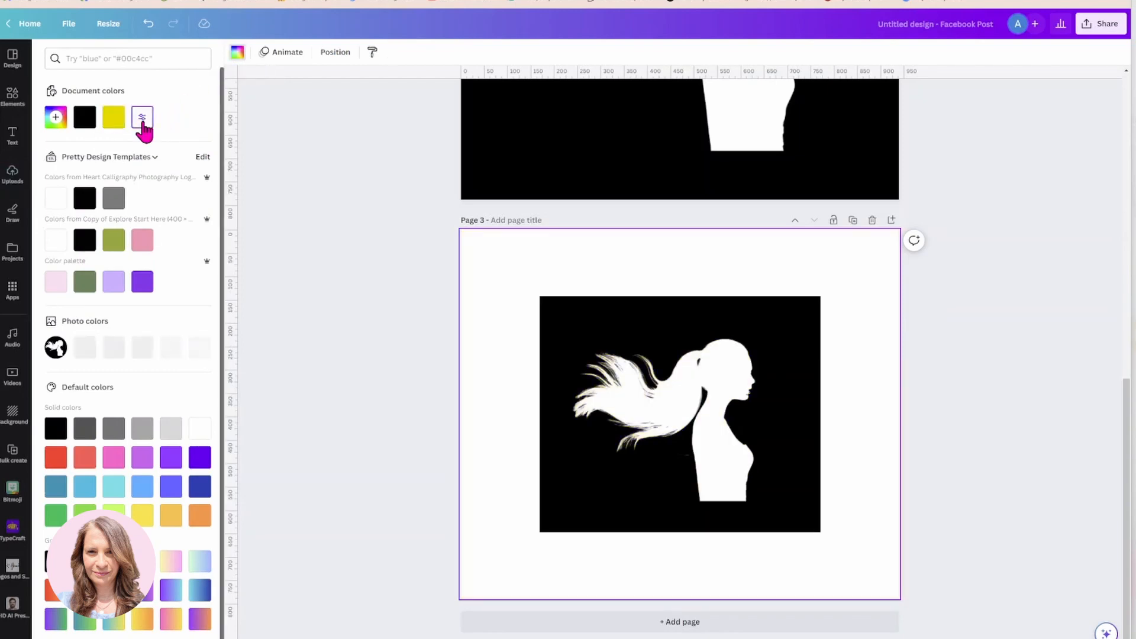
# Nudge the silhouette image slightly on page 3 and search the elements library for "waterfall"
pyautogui.moveTo(598, 338)
pyautogui.mouseDown()
pyautogui.moveTo(525, 290)
pyautogui.moveTo(532, 308)
pyautogui.moveTo(609, 342)
pyautogui.mouseUp()
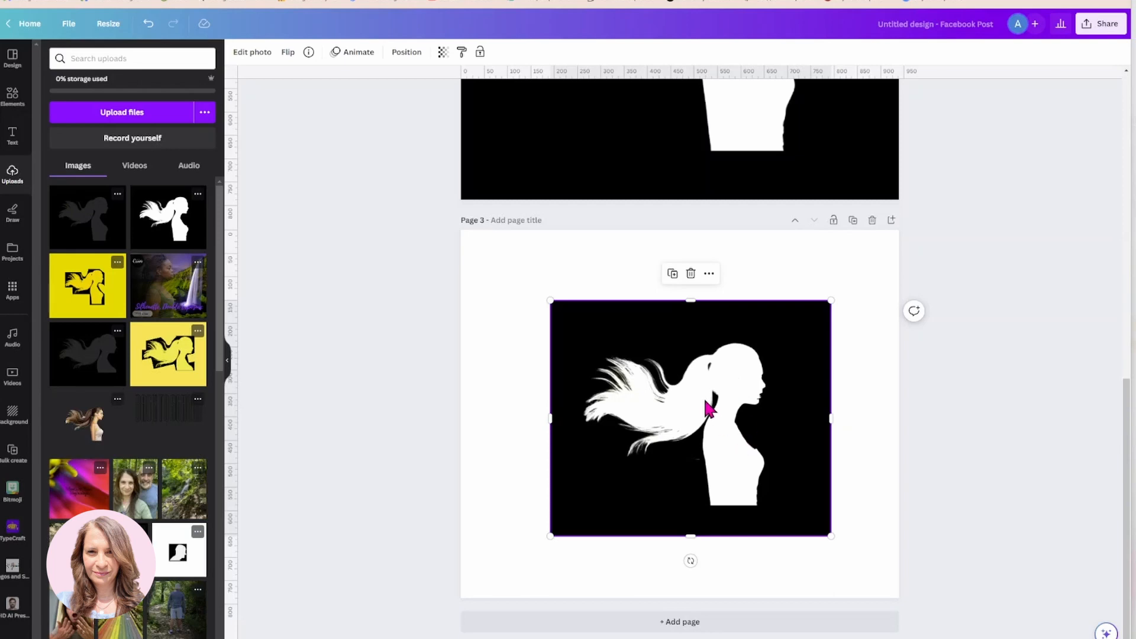
pyautogui.click(14, 99)
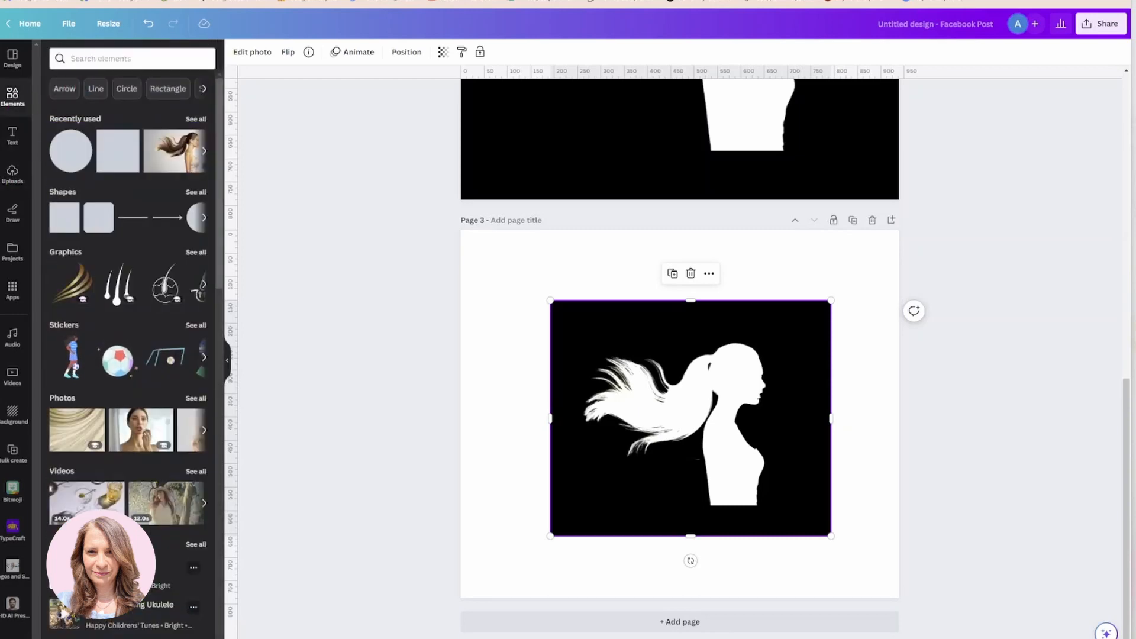
pyautogui.click(133, 58)
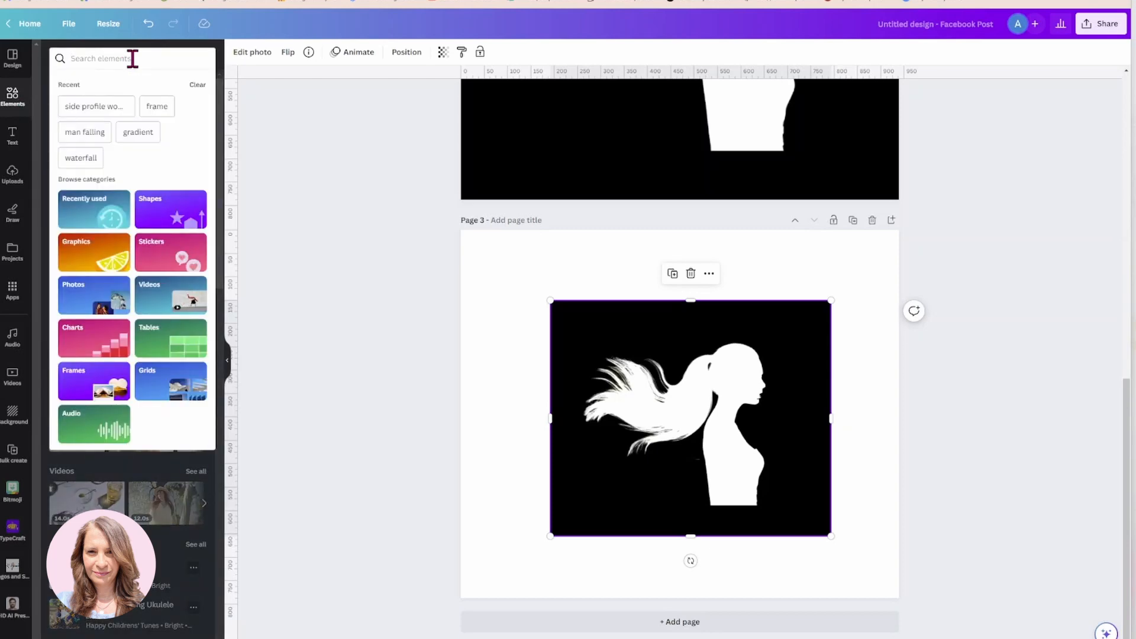
pyautogui.write('waterfall')
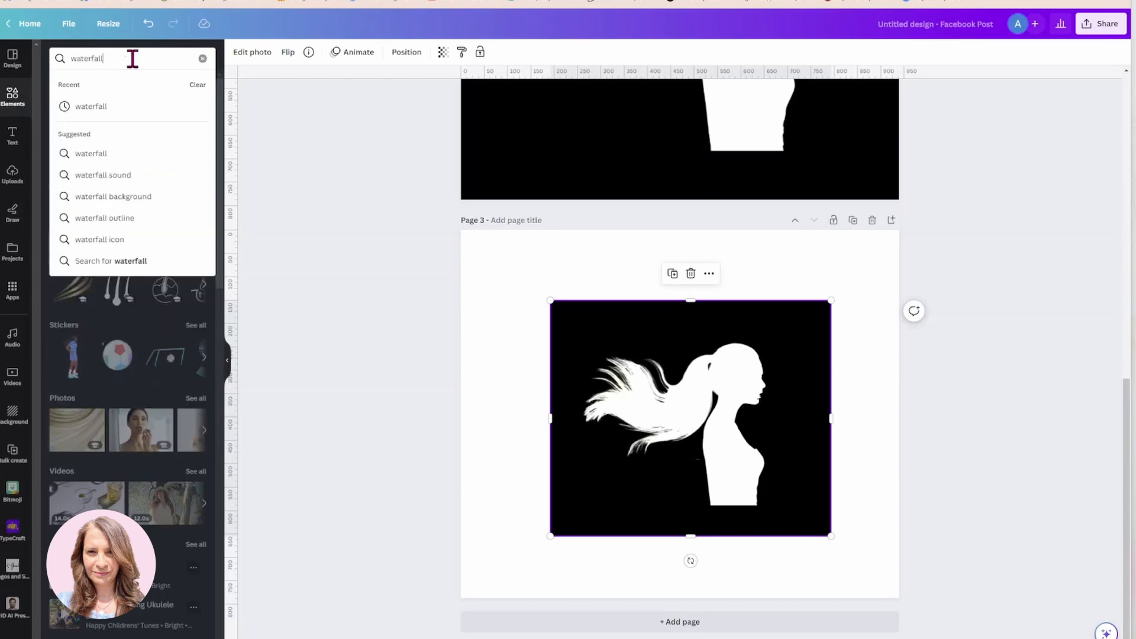
pyautogui.press('Return')
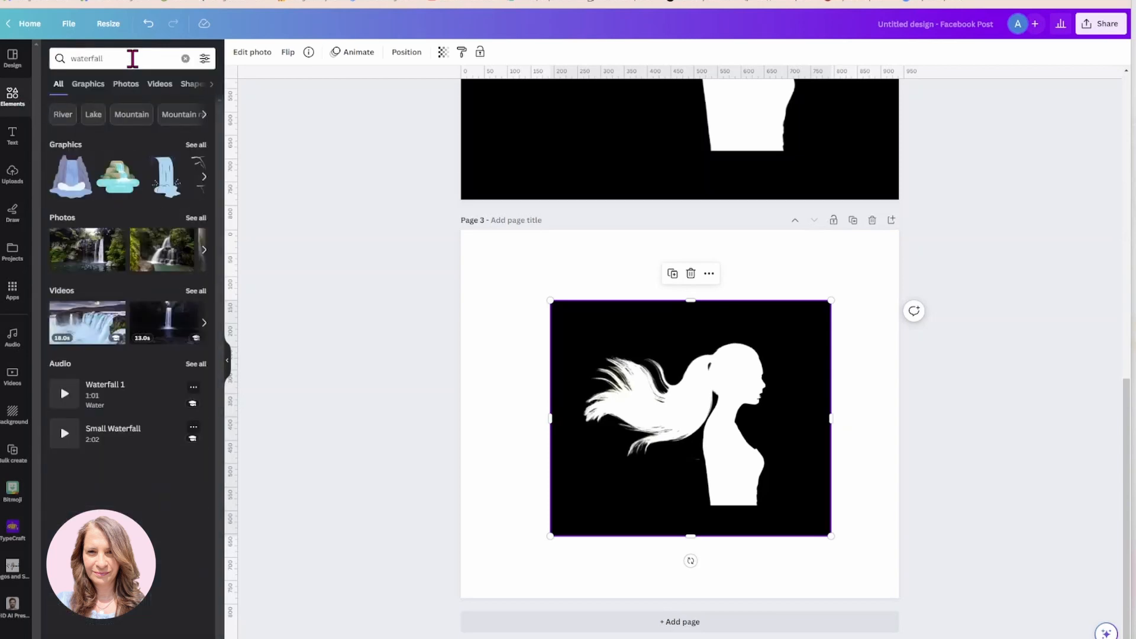
# Add the 18-second video of the wide waterfall to page 3 and set it as the page background
pyautogui.click(196, 218)
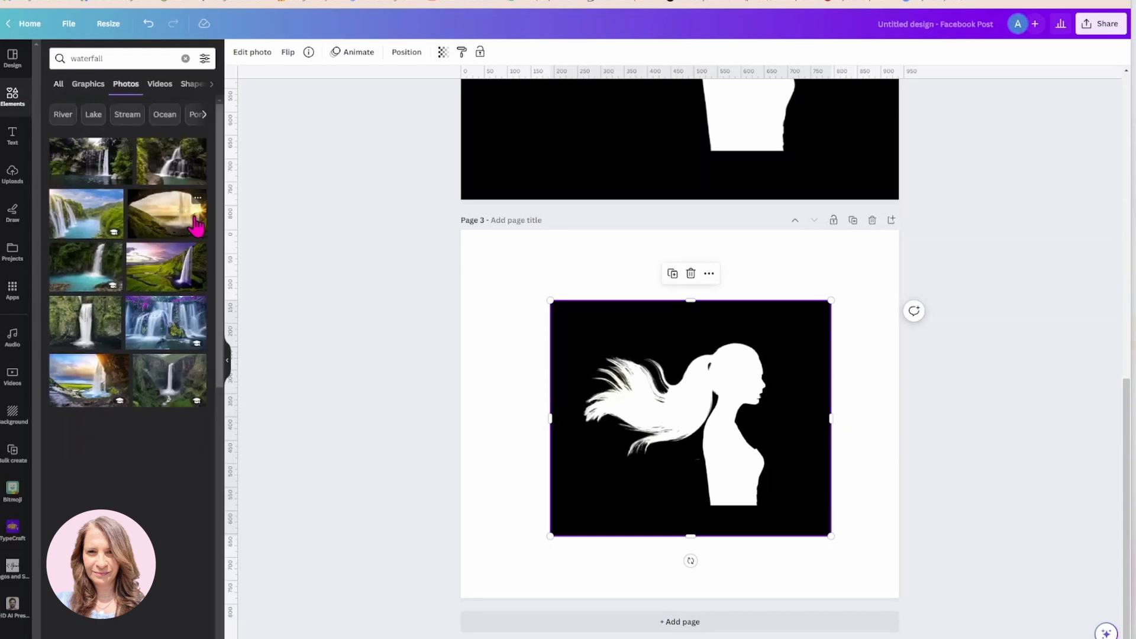
pyautogui.click(159, 83)
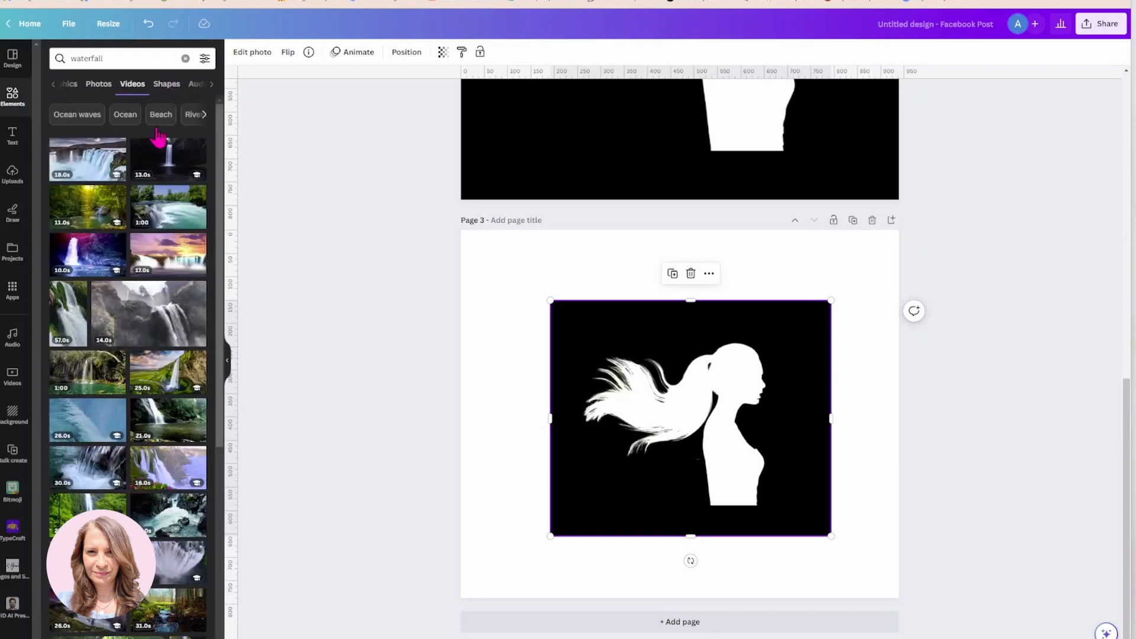
pyautogui.click(80, 171)
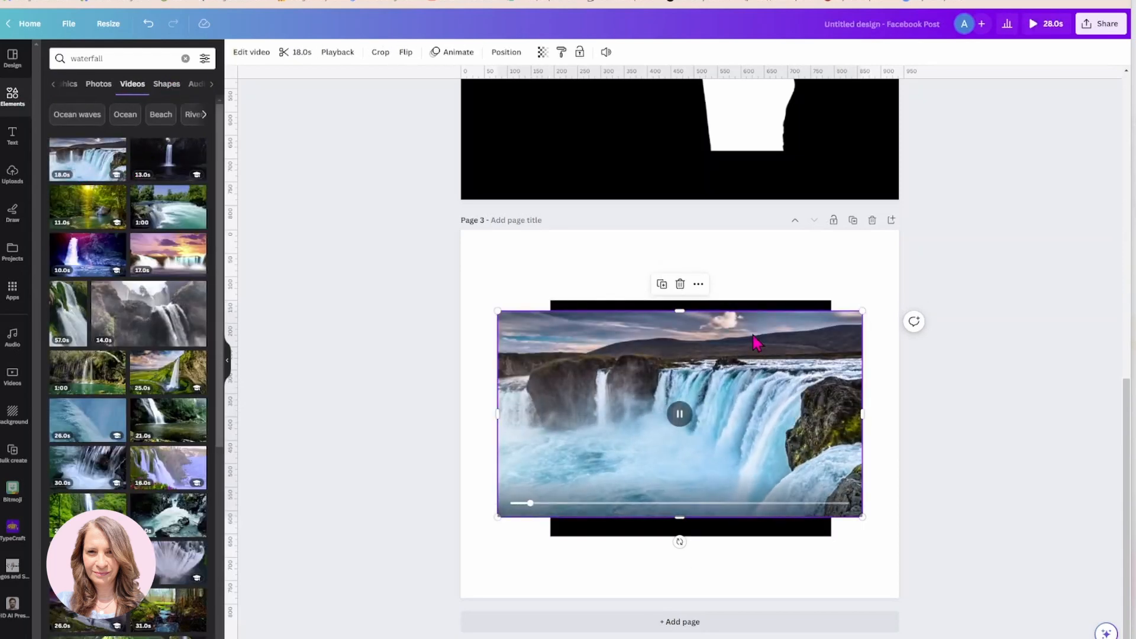
pyautogui.rightClick(773, 352)
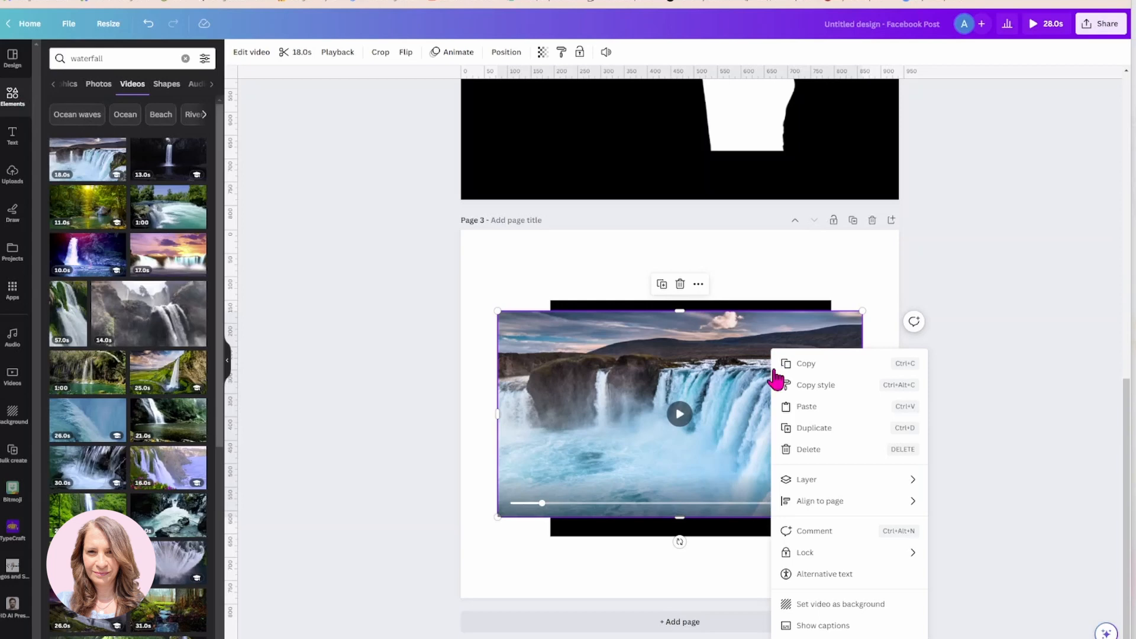
pyautogui.click(806, 604)
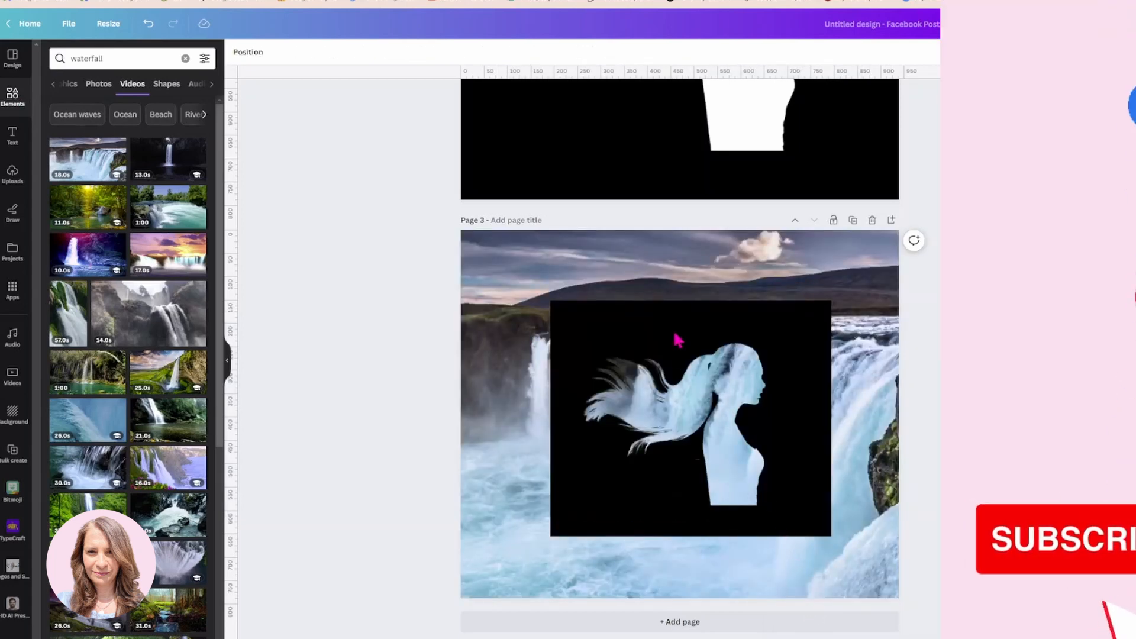
# Enlarge the silhouette image to about 1060 by 1033 px and position it so its surround covers all of page 3
pyautogui.moveTo(677, 335); pyautogui.dragTo(586, 264)
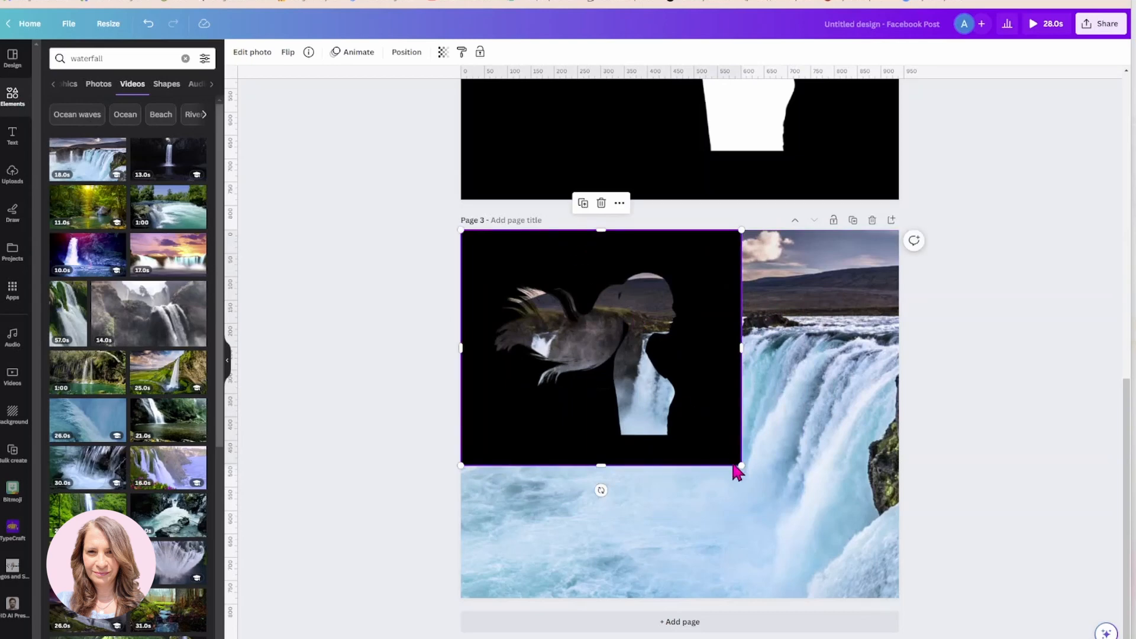
pyautogui.moveTo(740, 464); pyautogui.dragTo(892, 605)
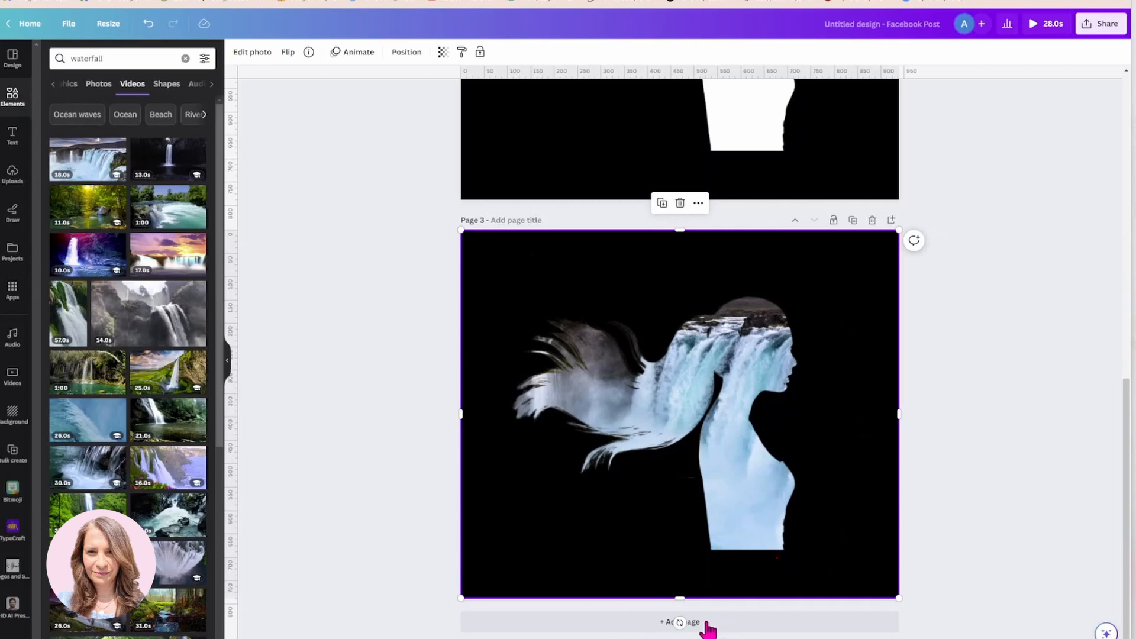
pyautogui.moveTo(680, 598); pyautogui.dragTo(678, 638)
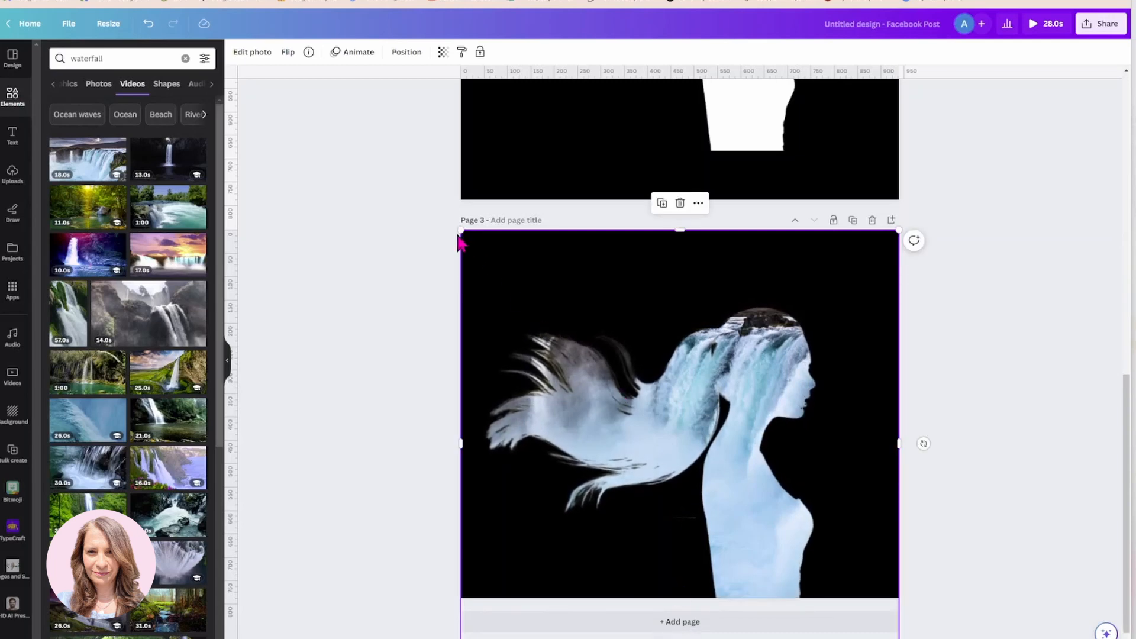
pyautogui.moveTo(459, 228); pyautogui.dragTo(385, 190)
pyautogui.moveTo(556, 371); pyautogui.dragTo(593, 378)
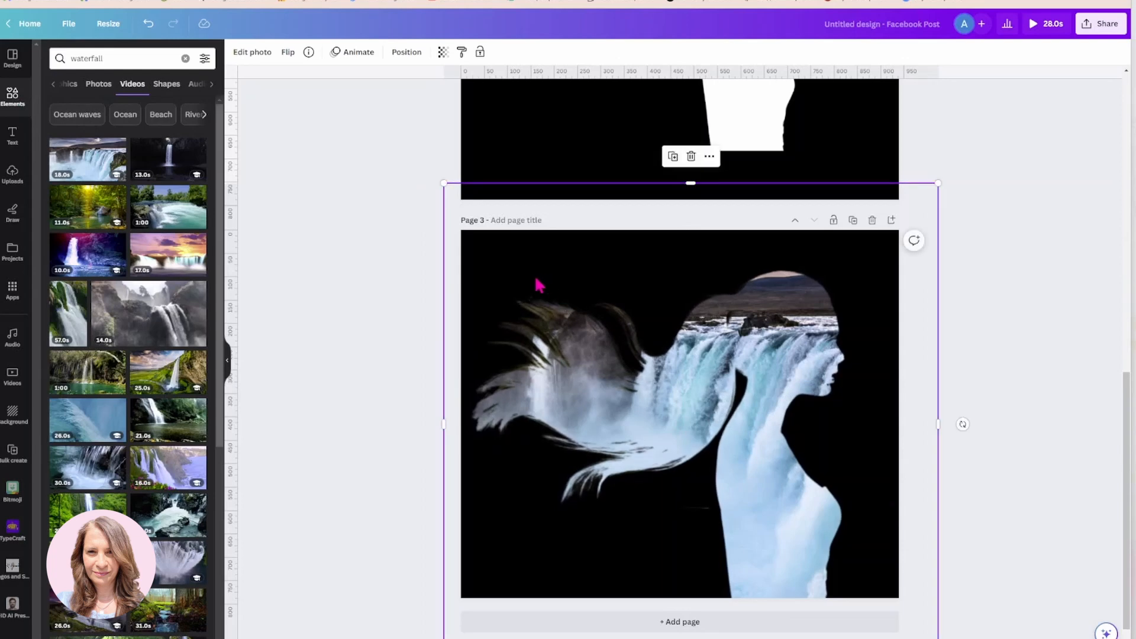
# Apply the Sea Blue duotone effect to the silhouette image on page 3
pyautogui.click(254, 54)
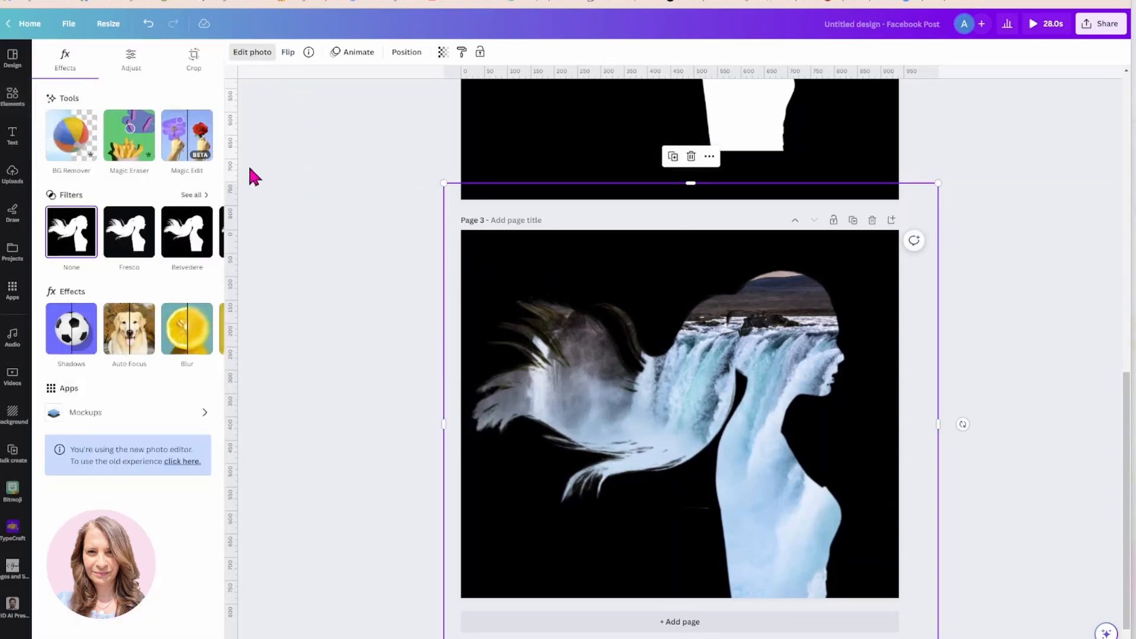
pyautogui.click(207, 328)
pyautogui.click(185, 332)
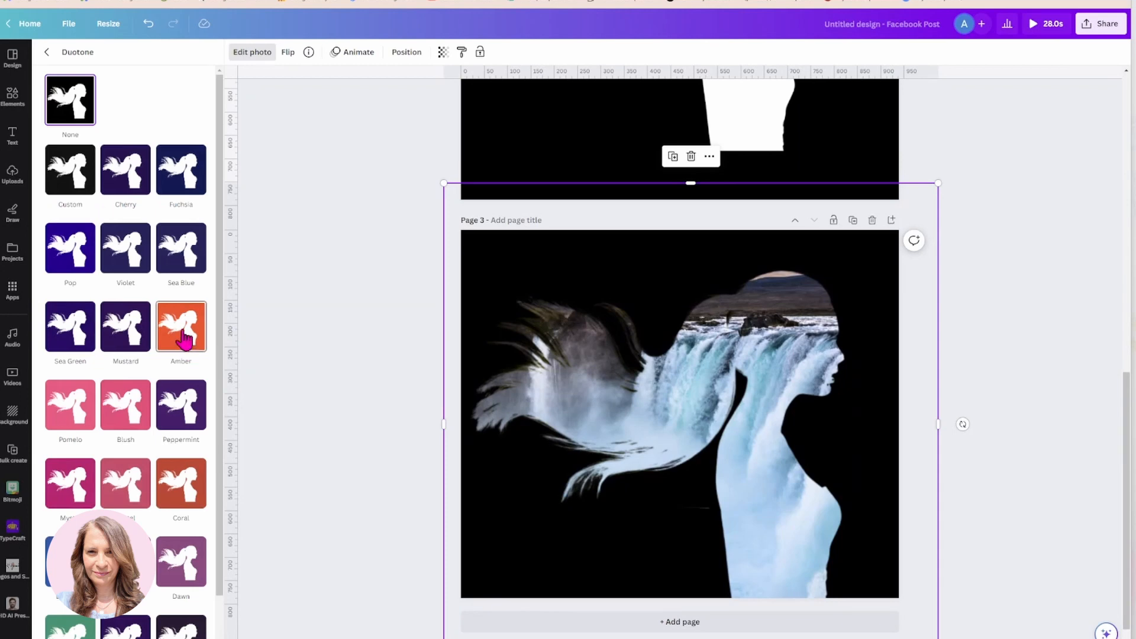
pyautogui.click(175, 274)
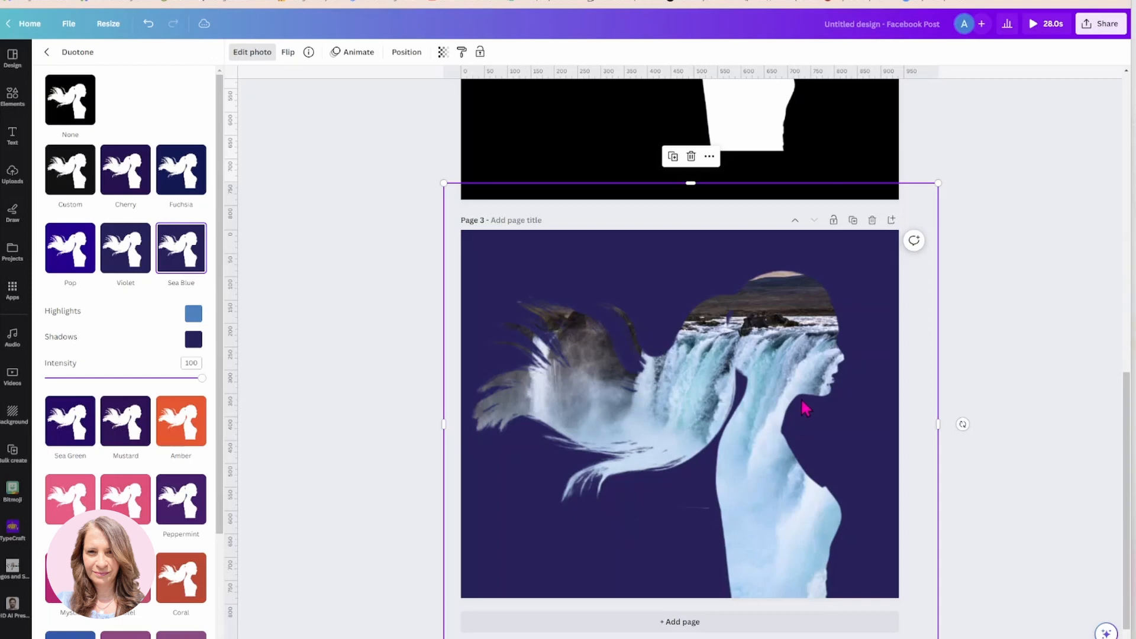
# Set the silhouette image's transparency to 55 so the waterfall video shows through its surround
pyautogui.click(443, 54)
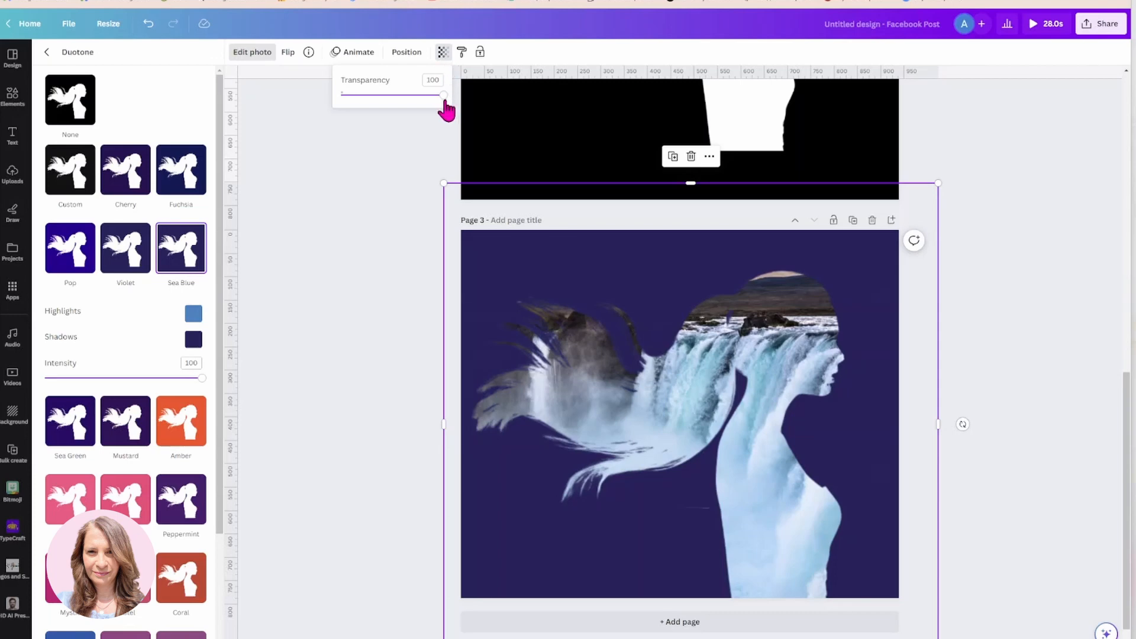
pyautogui.moveTo(444, 97); pyautogui.dragTo(399, 111)
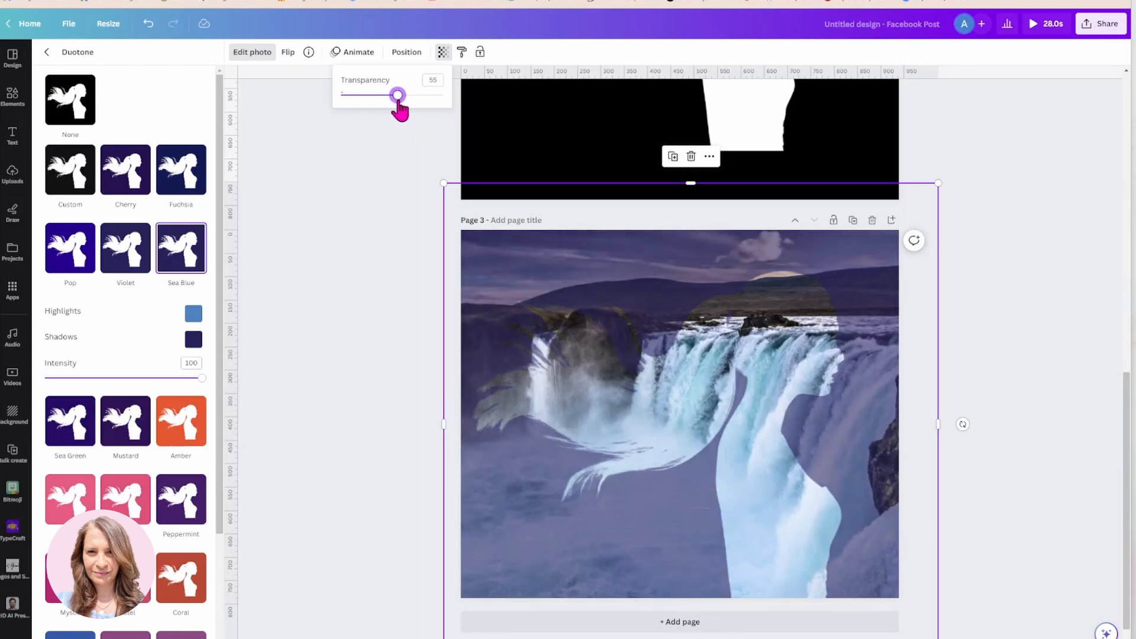
pyautogui.click(421, 226)
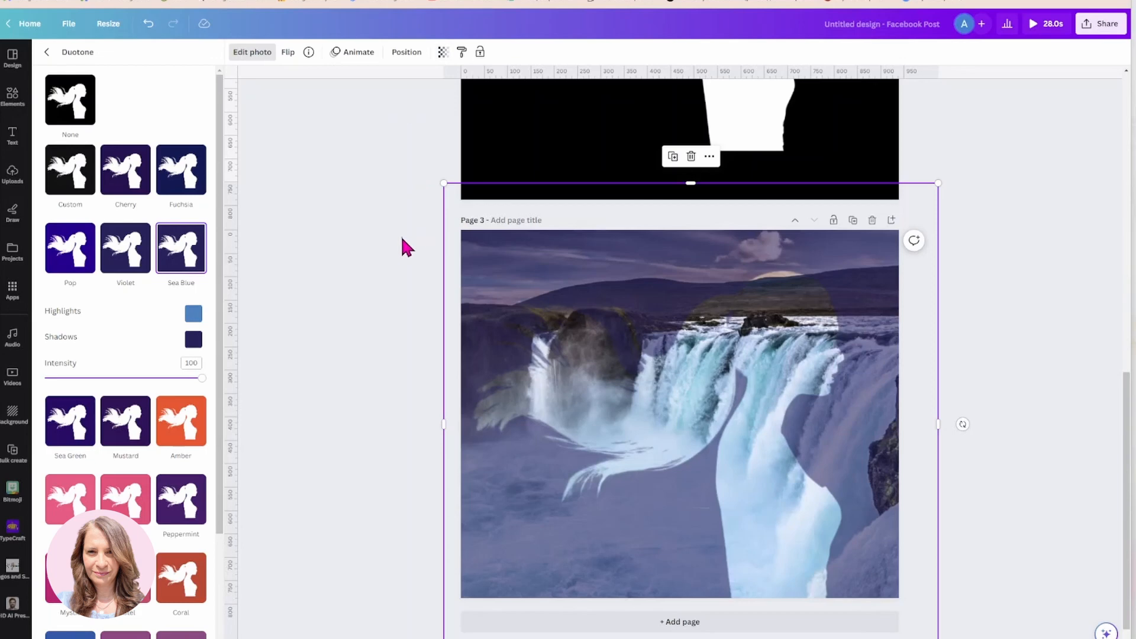
pyautogui.click(401, 238)
pyautogui.click(402, 238)
# Select the waterfall background video in page 3's layer list and play it to preview the silhouette effect
pyautogui.click(576, 349)
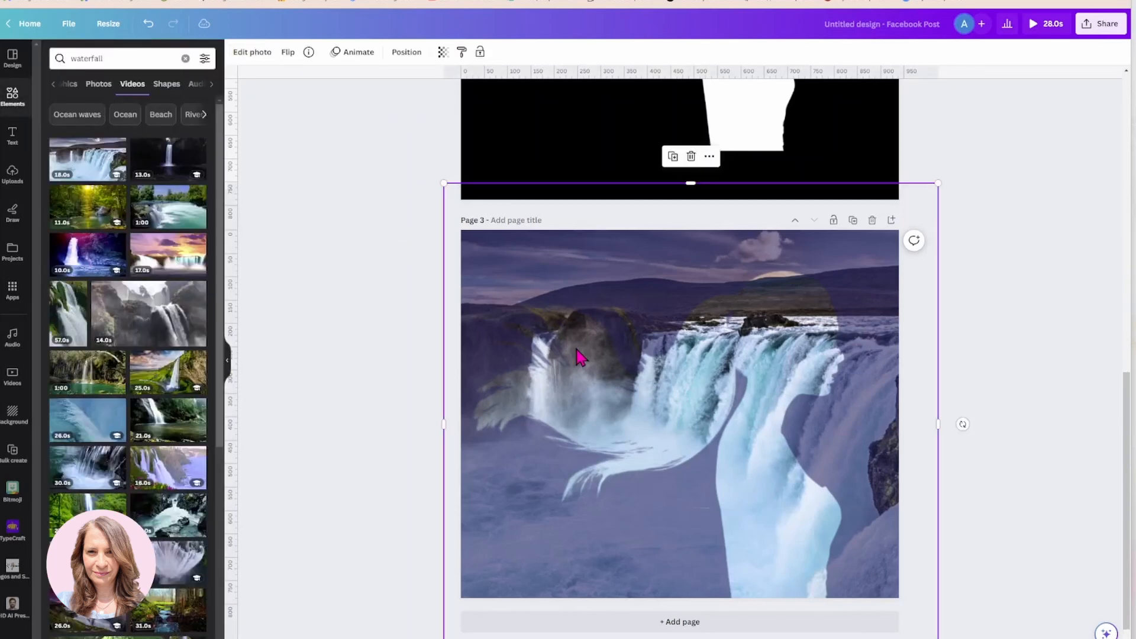
pyautogui.click(397, 54)
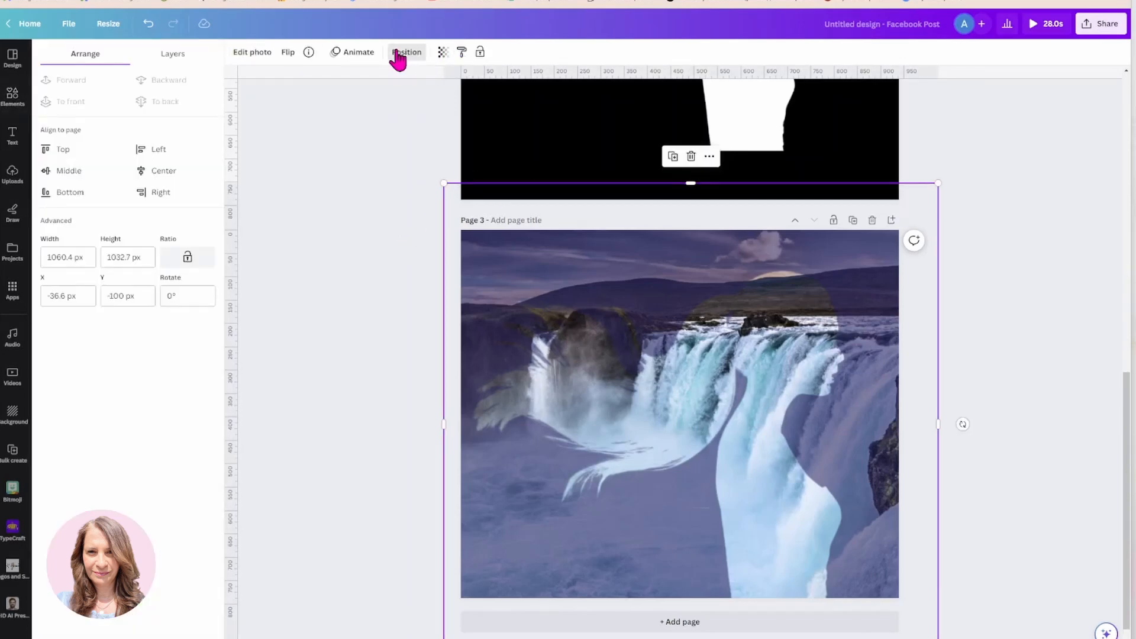
pyautogui.click(195, 63)
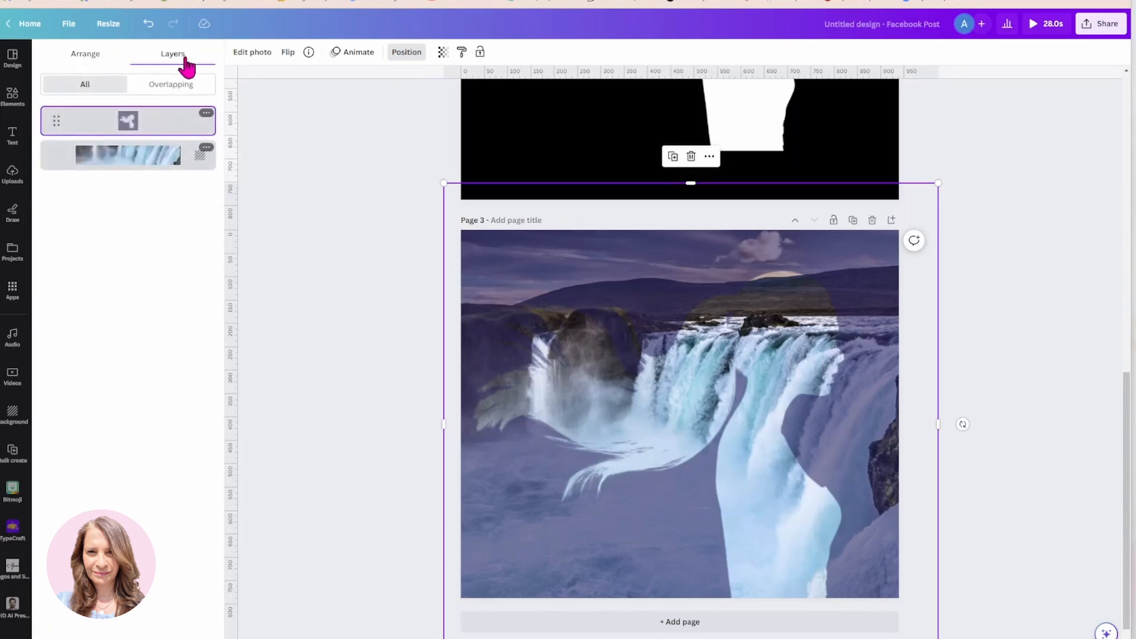
pyautogui.click(157, 158)
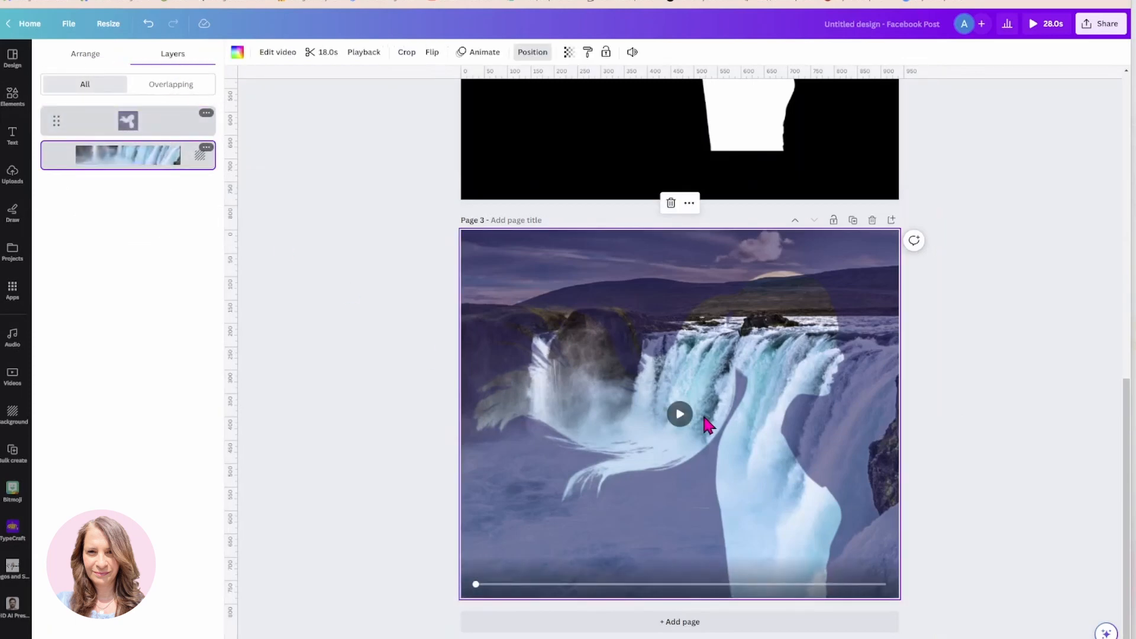
pyautogui.click(679, 416)
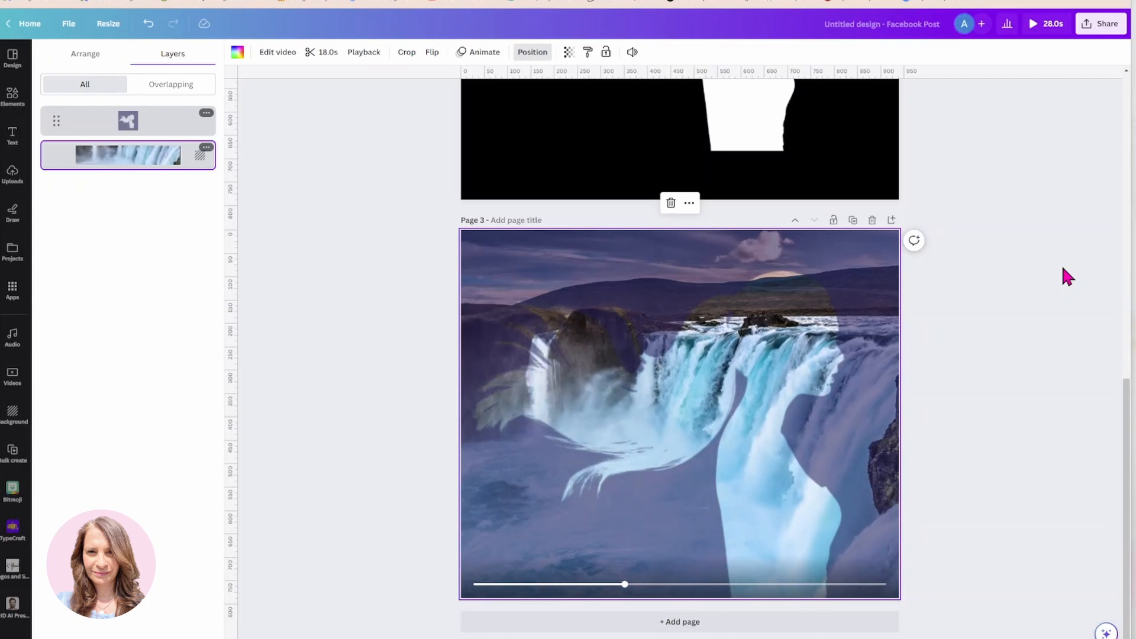
pyautogui.moveTo(883, 417)
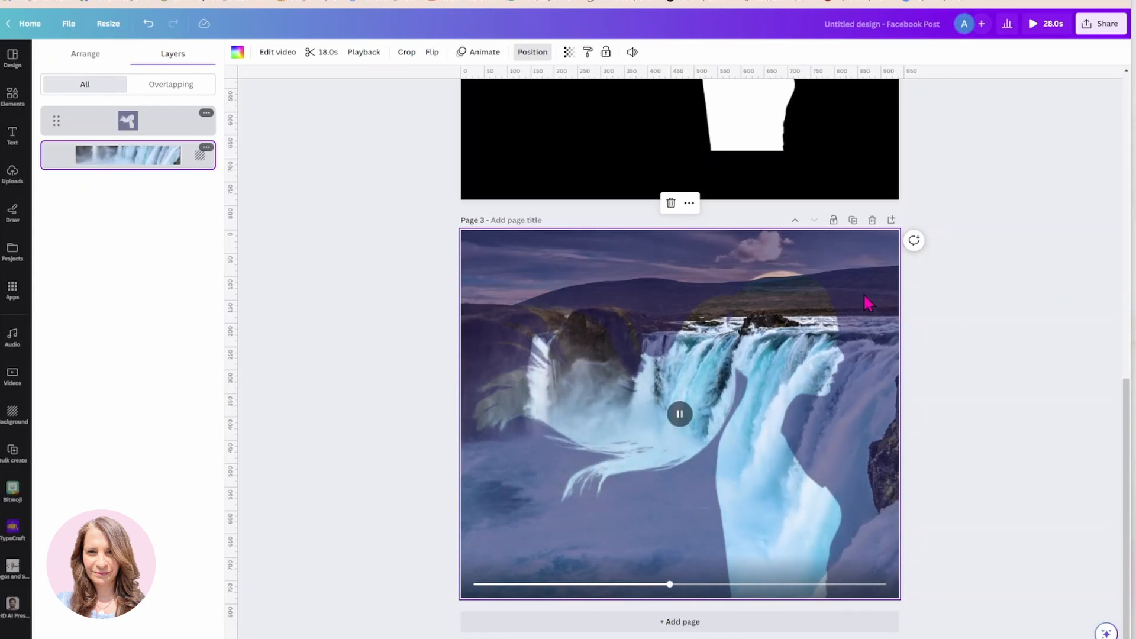